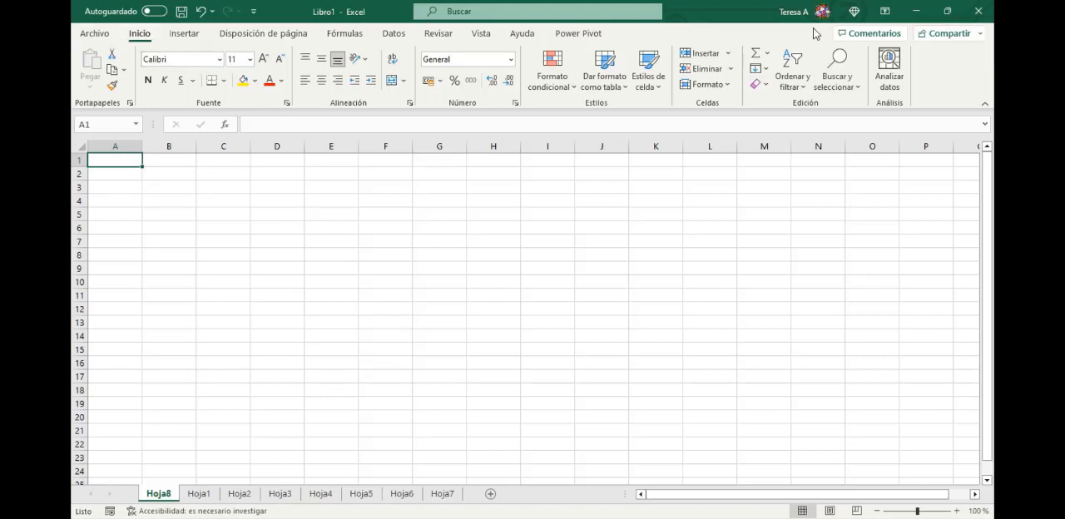
- Examine the Insert Function dialog from its different access points and the list of AutoSum functions
{"action": "left_click", "coordinate": [766, 56]}
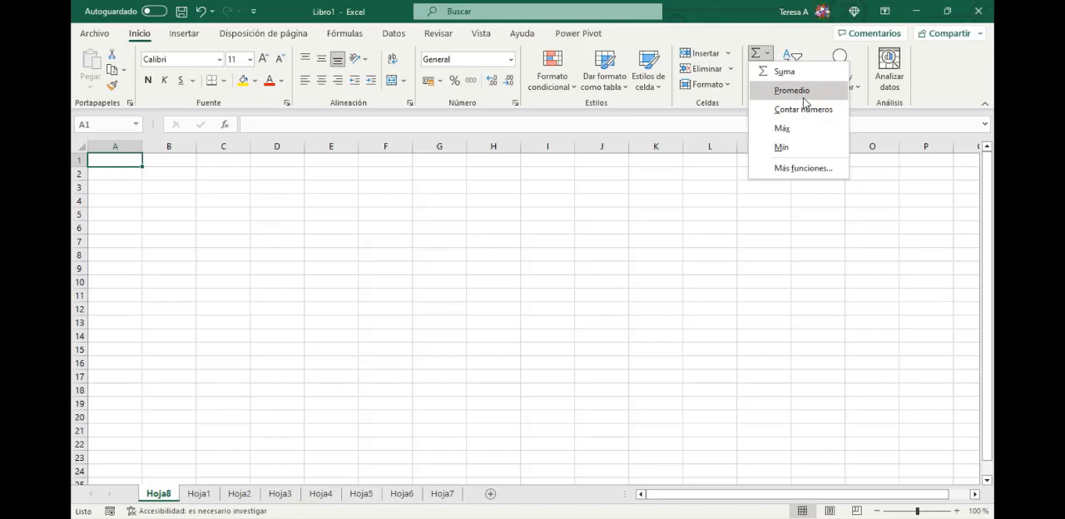
{"action": "left_click", "coordinate": [803, 169]}
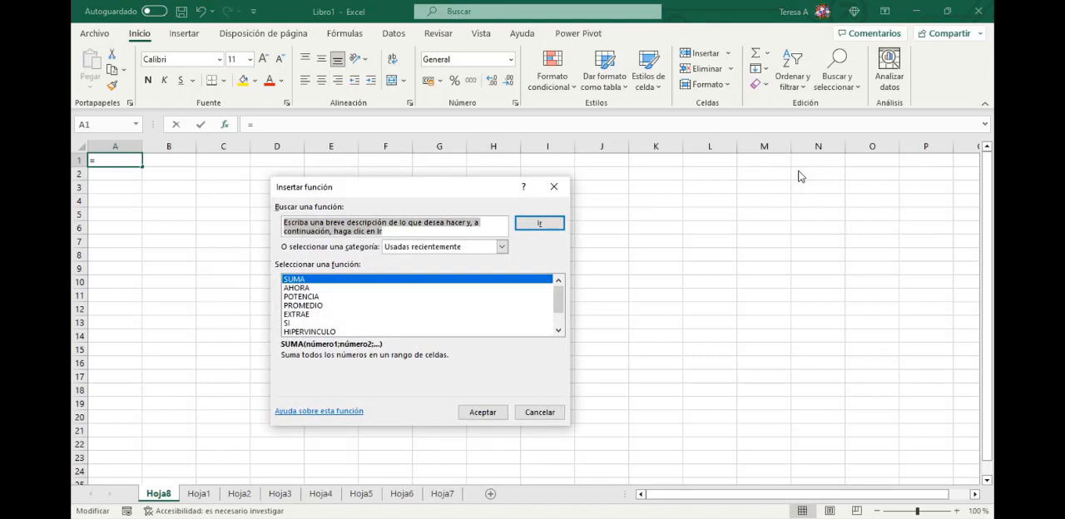
{"action": "left_click", "coordinate": [555, 187]}
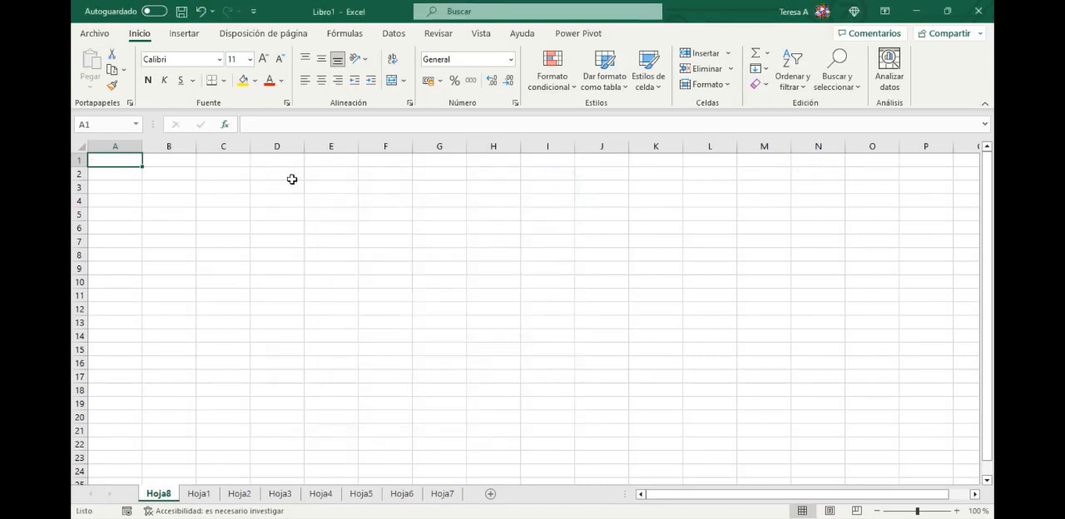
{"action": "left_click", "coordinate": [339, 36]}
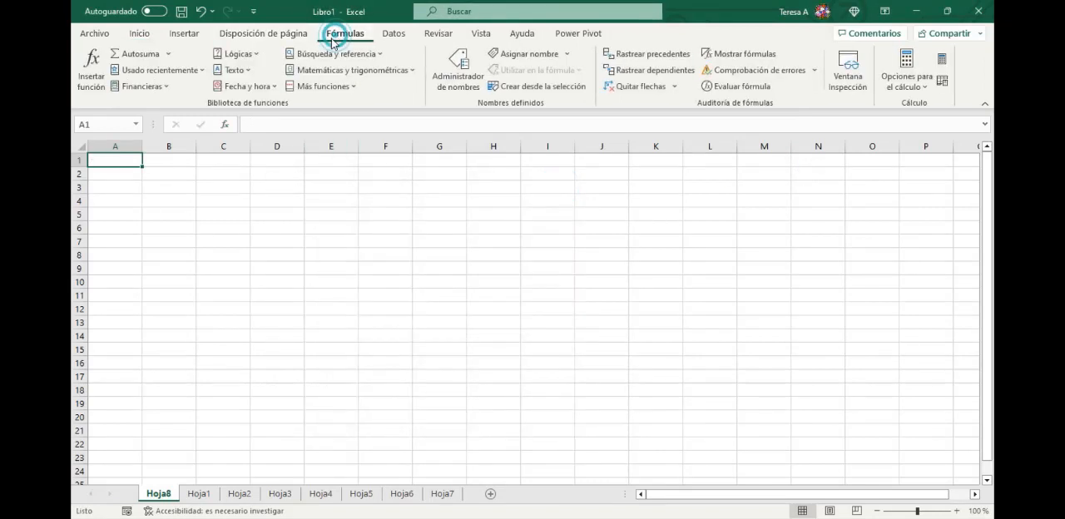
{"action": "left_click", "coordinate": [94, 62]}
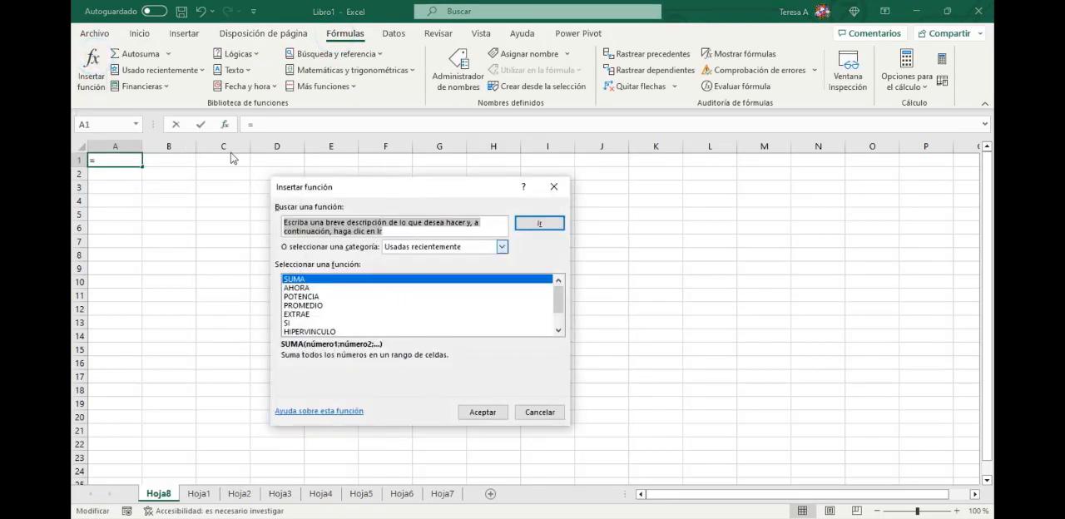
{"action": "left_click", "coordinate": [550, 413]}
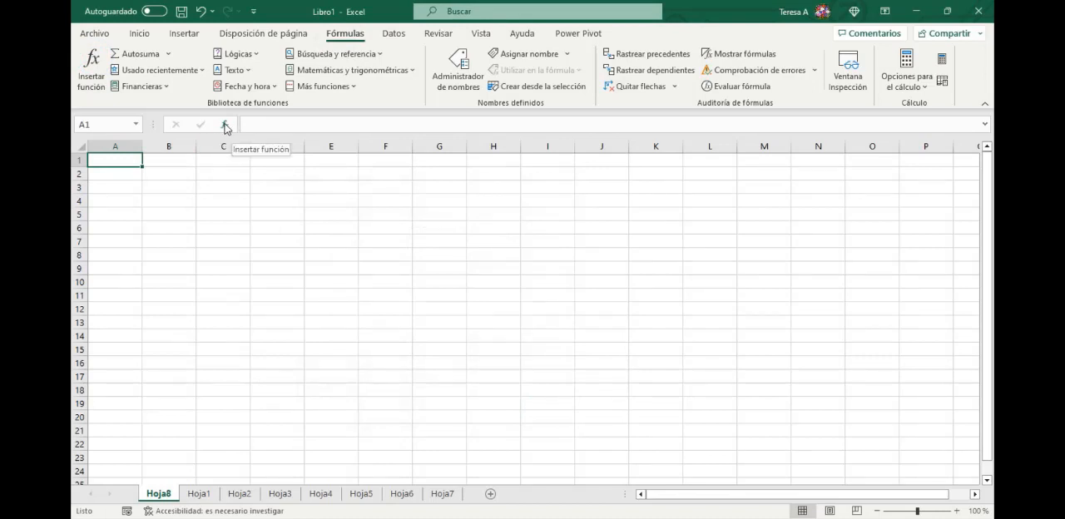
{"action": "left_click", "coordinate": [225, 126]}
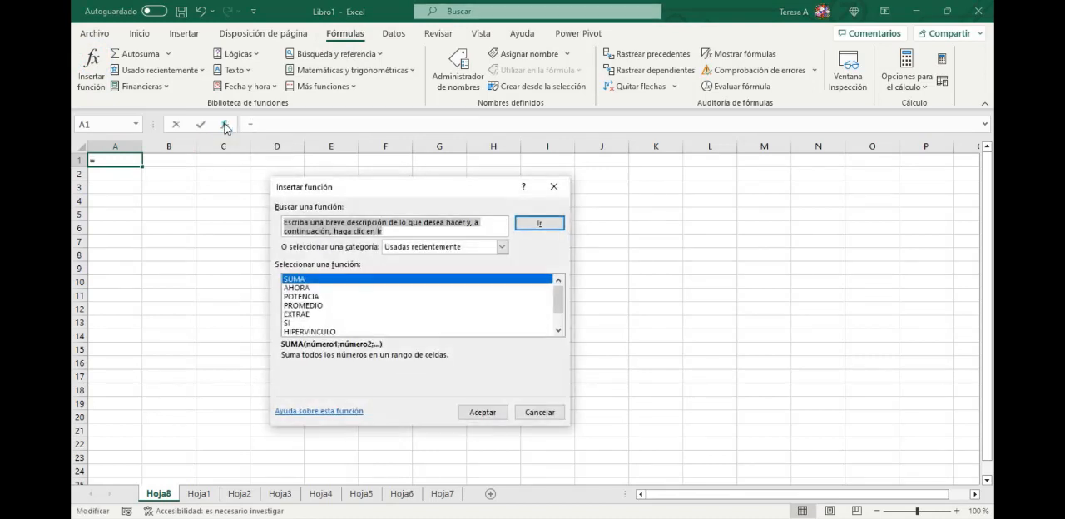
{"action": "left_click", "coordinate": [540, 413]}
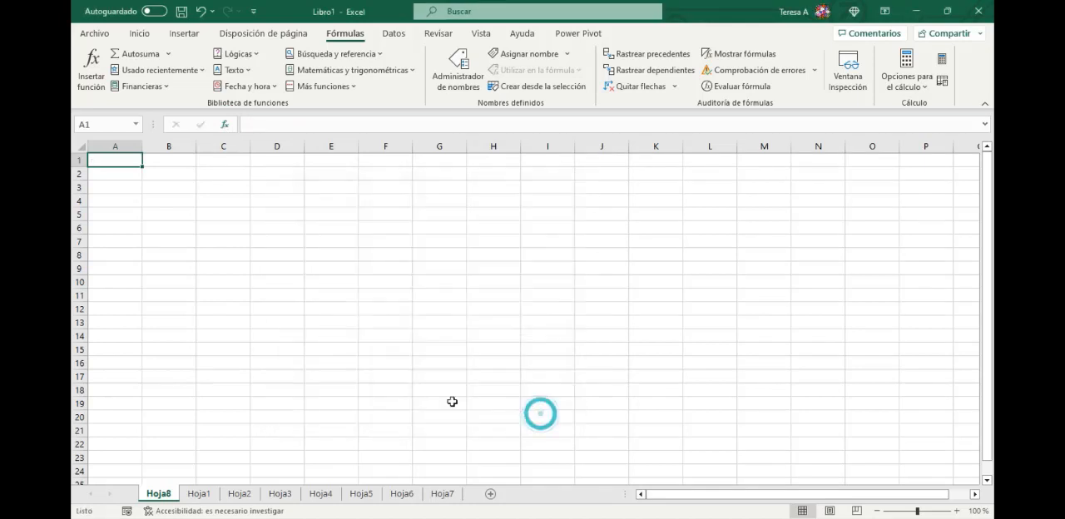
{"action": "left_click", "coordinate": [168, 53]}
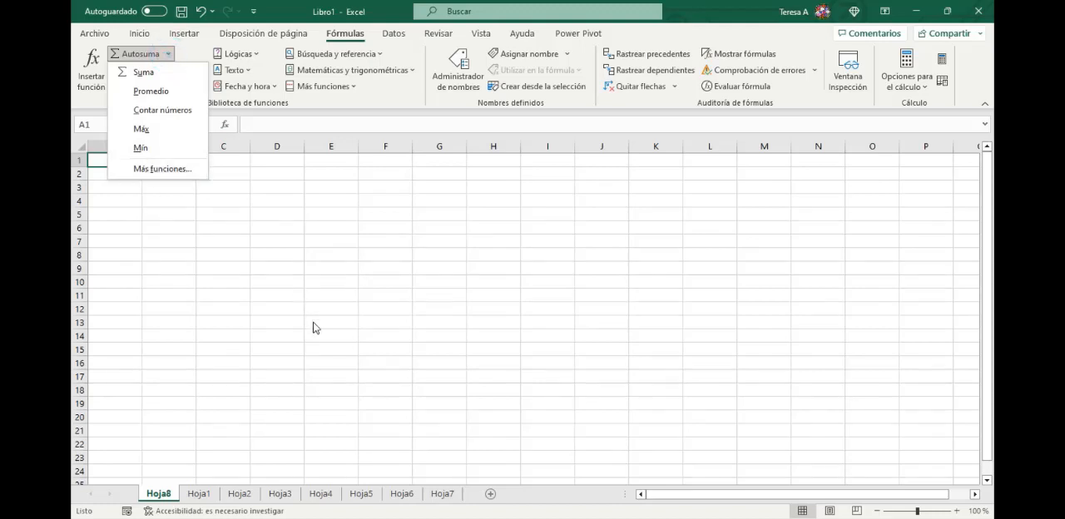
{"action": "left_click", "coordinate": [347, 289]}
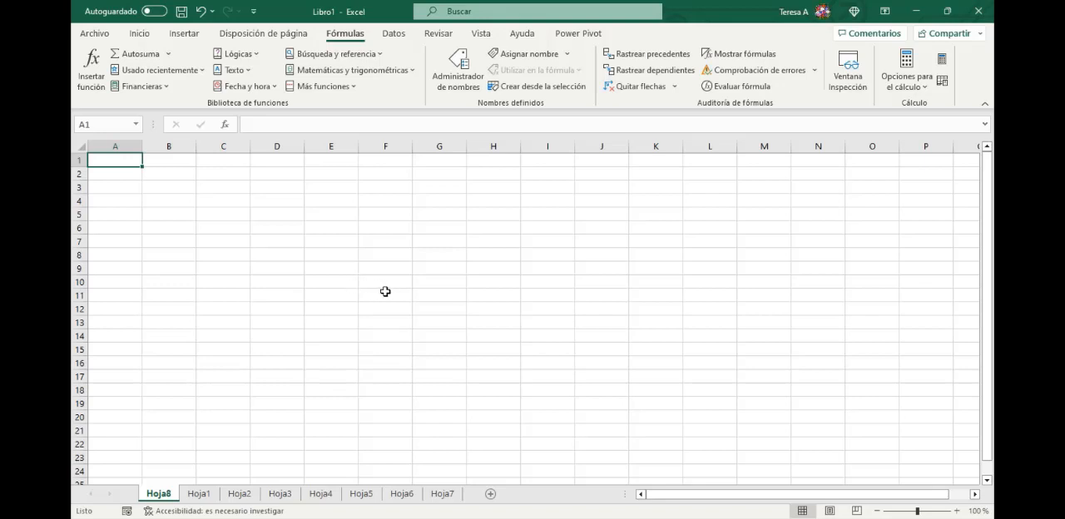
- Start the formula =cont in cell E6 to view the suggested functions, and clear the entry
{"action": "left_click", "coordinate": [329, 228]}
{"action": "type", "text": "="}
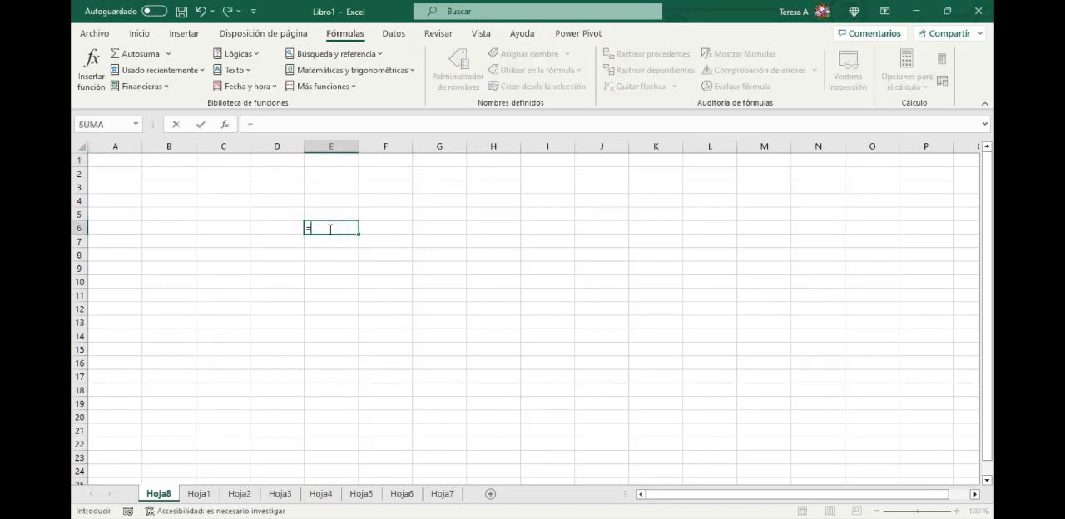
{"action": "type", "text": "cont"}
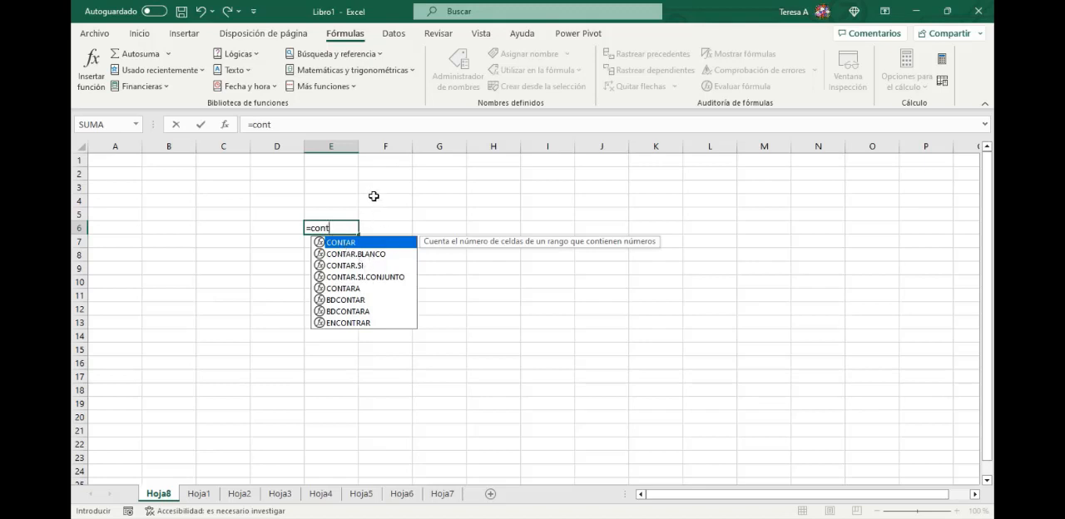
{"action": "key", "text": "BackSpace"}
{"action": "key", "text": "BackSpace"}
{"action": "key", "text": "BackSpace"}
- Start the formula =sum in cell E6 to view the matching function suggestions, and discard it
{"action": "key", "text": "BackSpace"}
{"action": "key", "text": "BackSpace"}
{"action": "type", "text": "sum"}
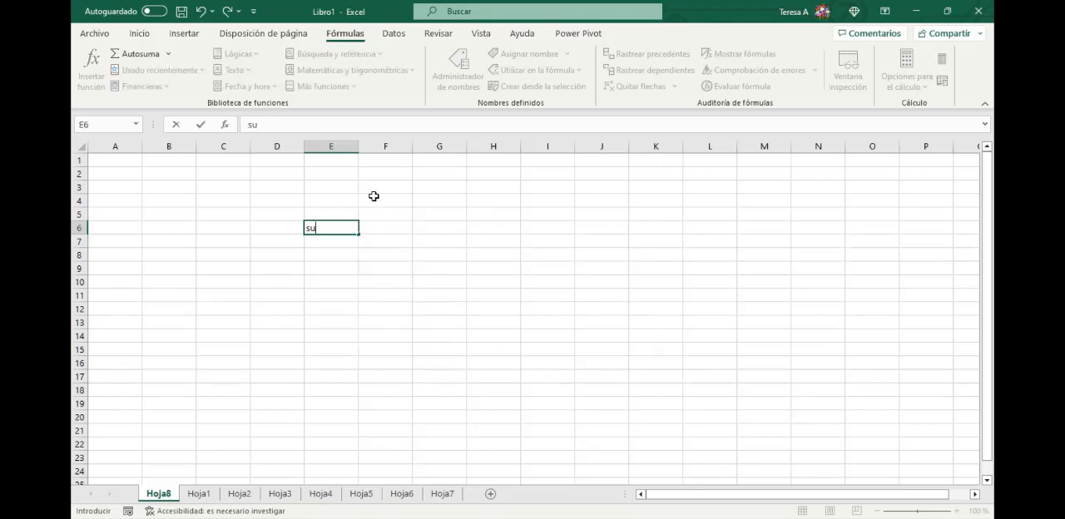
{"action": "key", "text": "BackSpace"}
{"action": "key", "text": "BackSpace"}
{"action": "type", "text": "=su"}
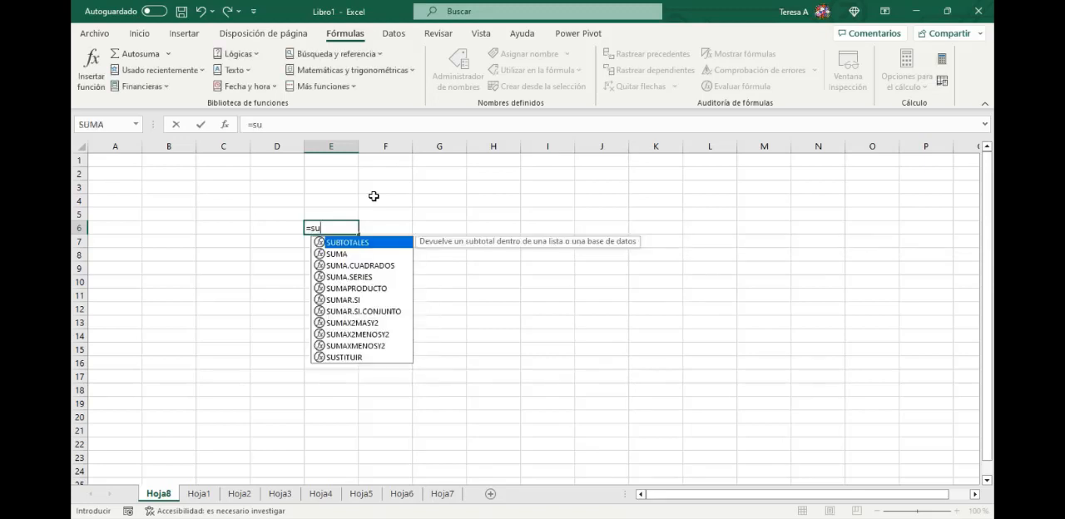
{"action": "type", "text": "m"}
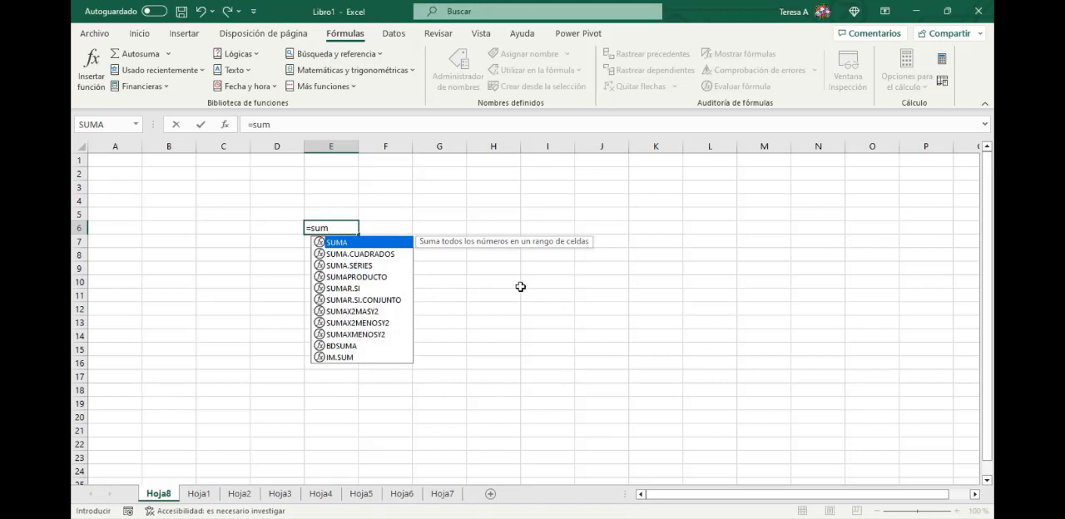
{"action": "key", "text": "Escape"}
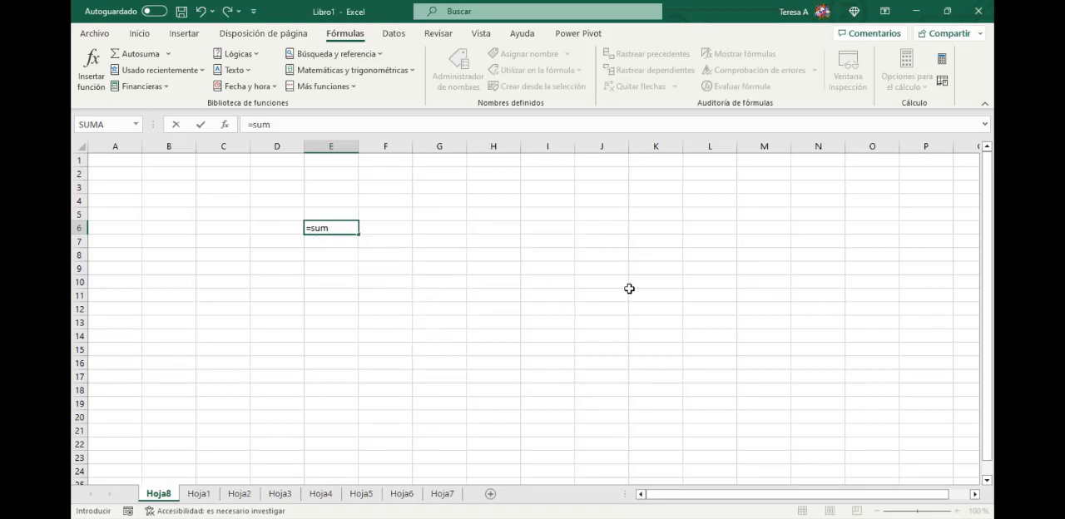
{"action": "key", "text": "BackSpace"}
{"action": "key", "text": "BackSpace"}
{"action": "key", "text": "BackSpace"}
{"action": "key", "text": "BackSpace"}
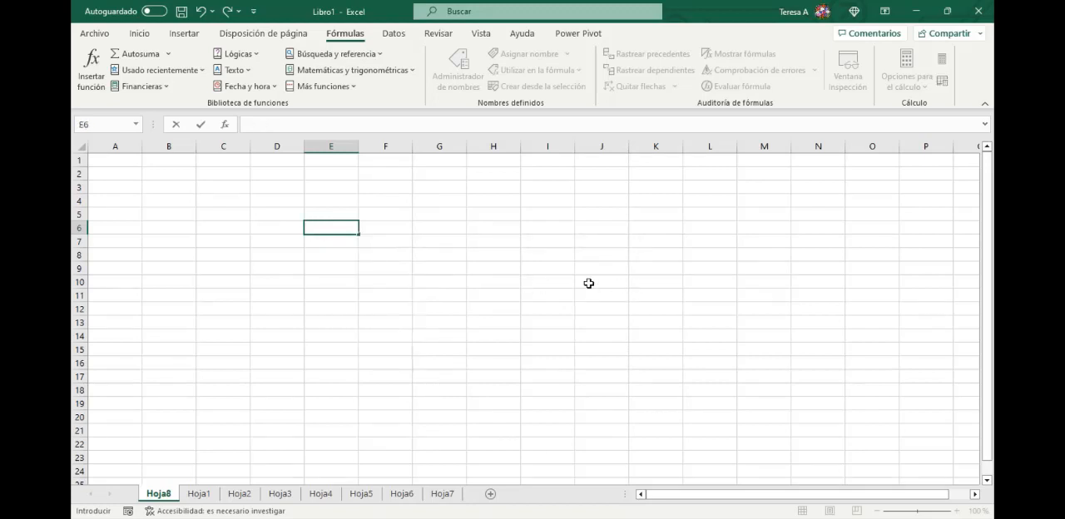
{"action": "left_click", "coordinate": [582, 291]}
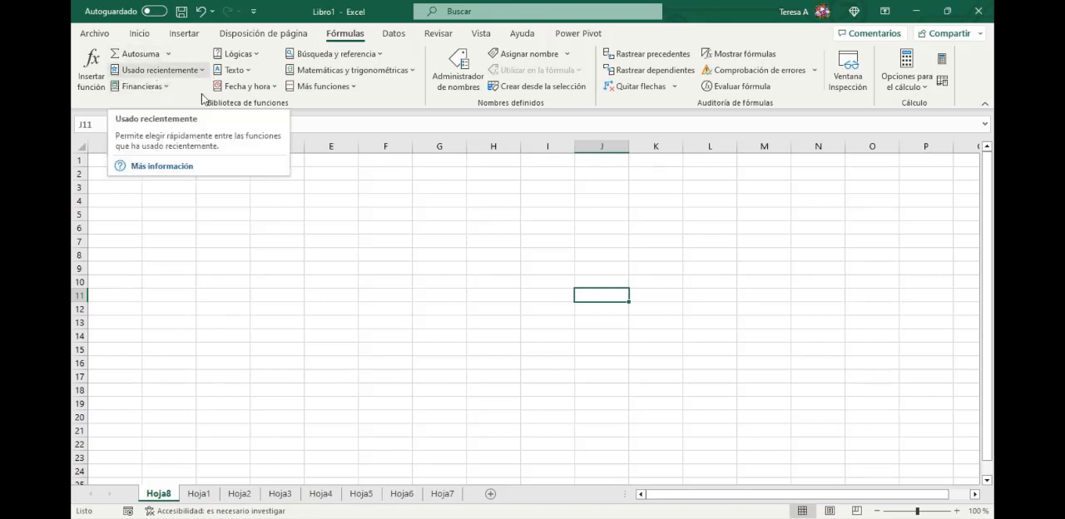
- Look through the full lists of financial and logical functions in the function library
{"action": "left_click", "coordinate": [165, 88]}
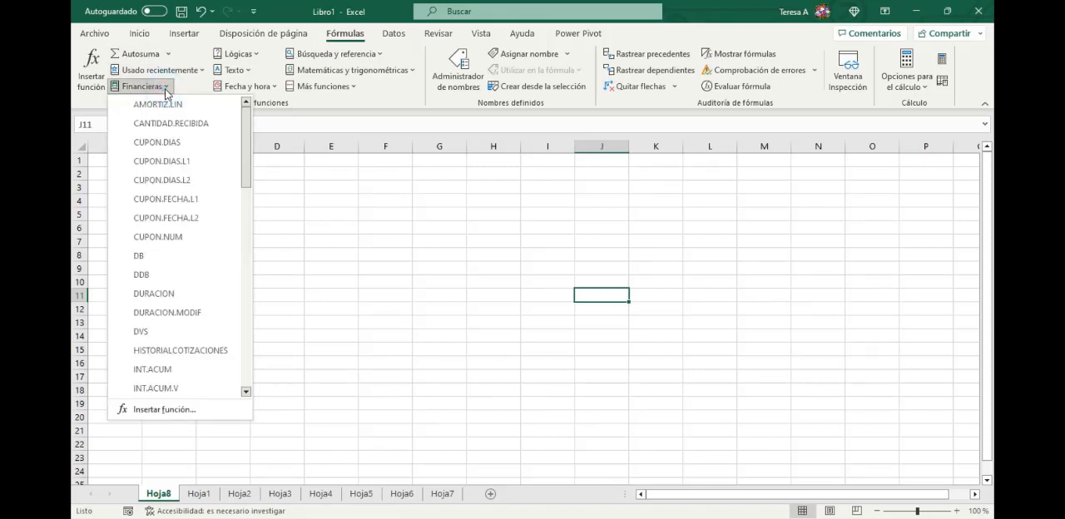
{"action": "left_click_drag", "start_coordinate": [246, 143], "coordinate": [257, 354]}
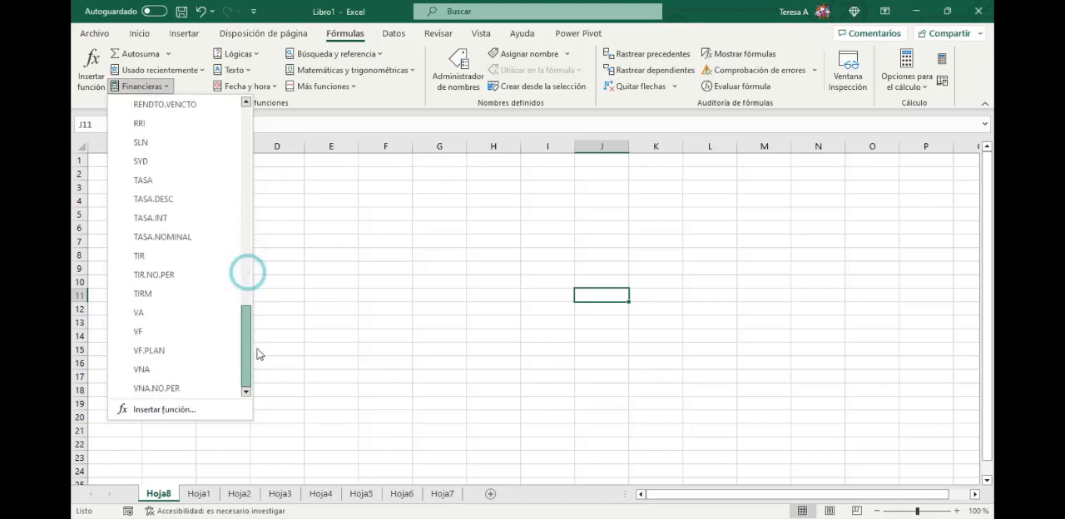
{"action": "left_click", "coordinate": [319, 305]}
{"action": "left_click", "coordinate": [255, 55]}
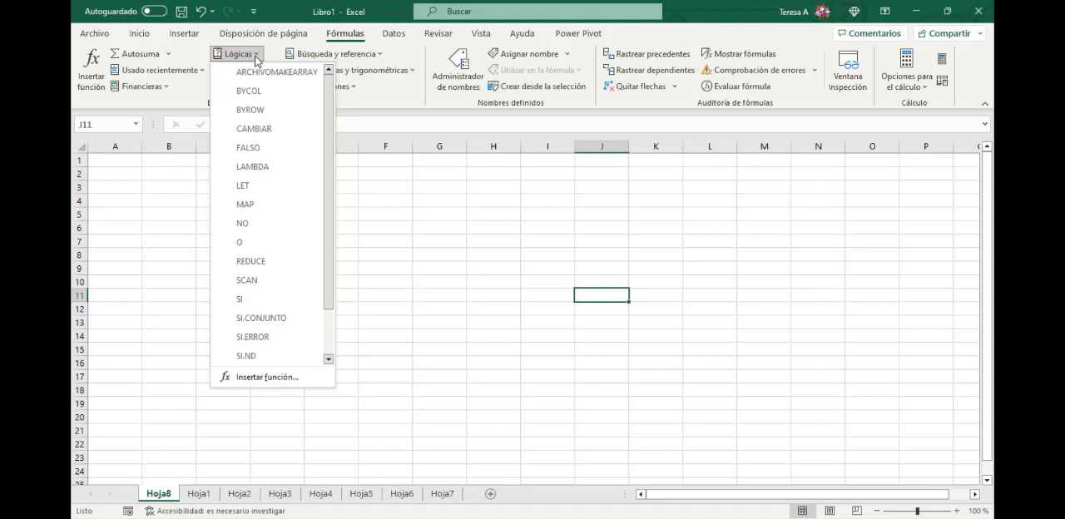
{"action": "left_click_drag", "start_coordinate": [328, 169], "coordinate": [341, 228]}
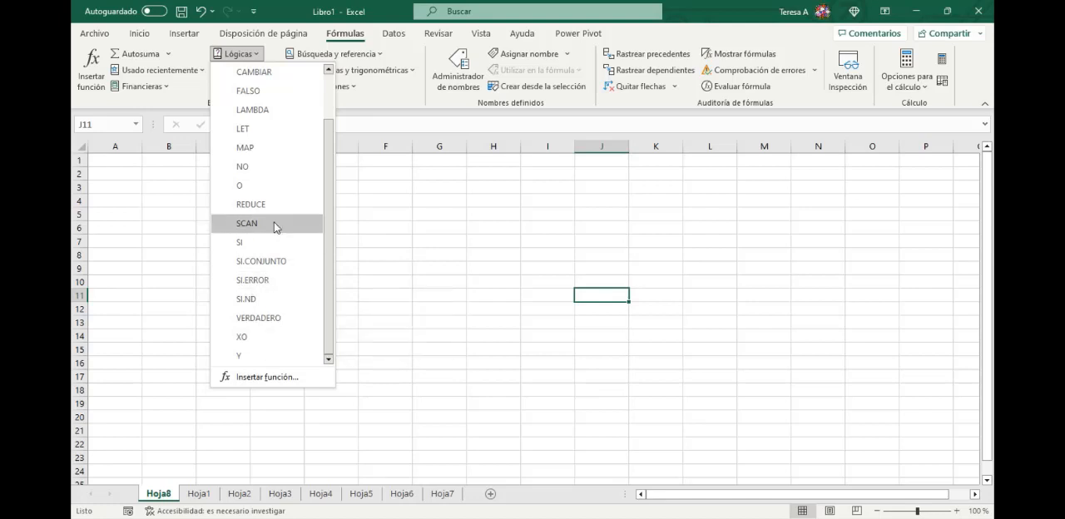
{"action": "left_click", "coordinate": [378, 214]}
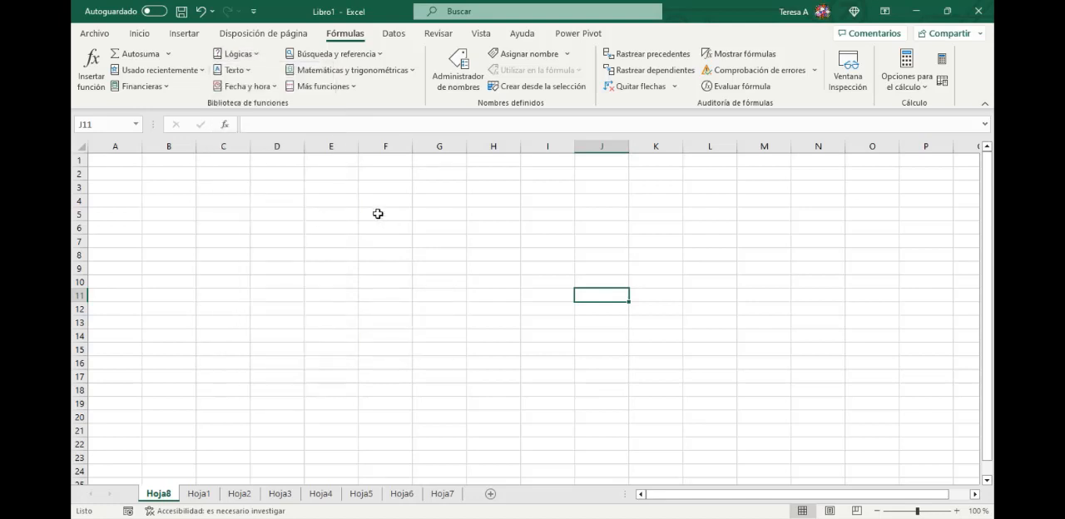
- Look through the lists of text functions and date and time functions in the function library
{"action": "left_click", "coordinate": [243, 72]}
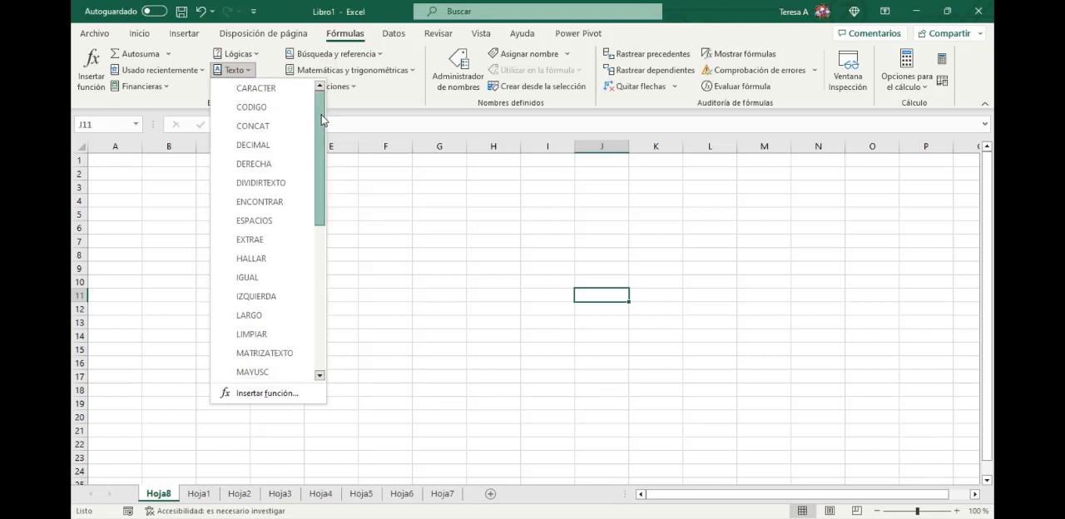
{"action": "mouse_move", "coordinate": [321, 108]}
{"action": "left_mouse_down"}
{"action": "mouse_move", "coordinate": [330, 252]}
{"action": "mouse_move", "coordinate": [314, 100]}
{"action": "left_mouse_up"}
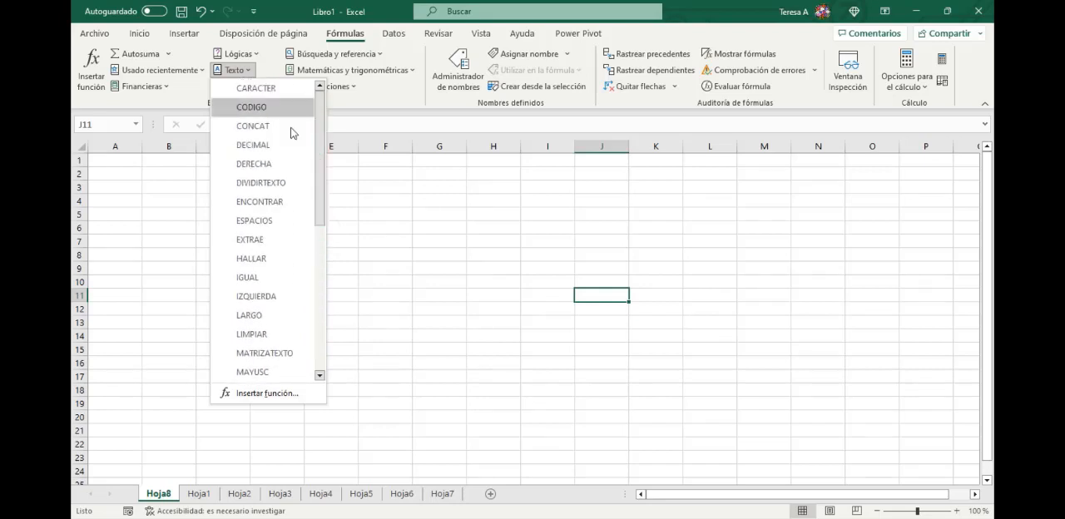
{"action": "left_click_drag", "start_coordinate": [321, 133], "coordinate": [325, 271]}
{"action": "left_click", "coordinate": [373, 257]}
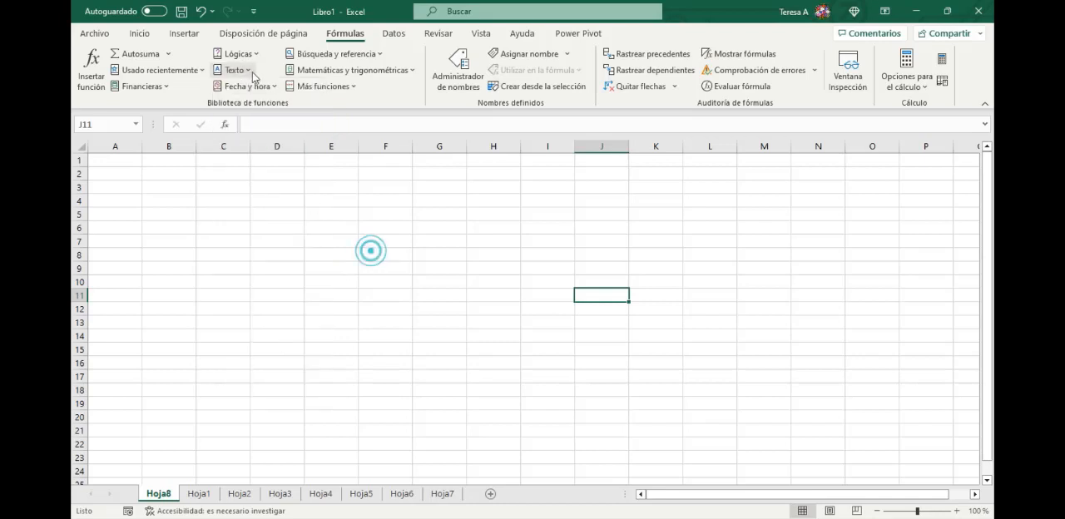
{"action": "left_click", "coordinate": [275, 86]}
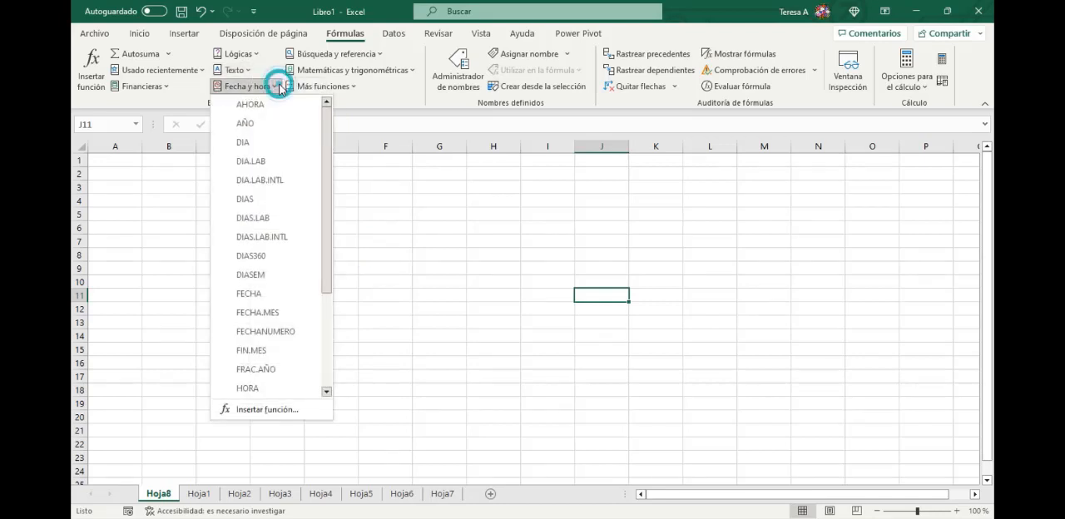
{"action": "left_click", "coordinate": [323, 183]}
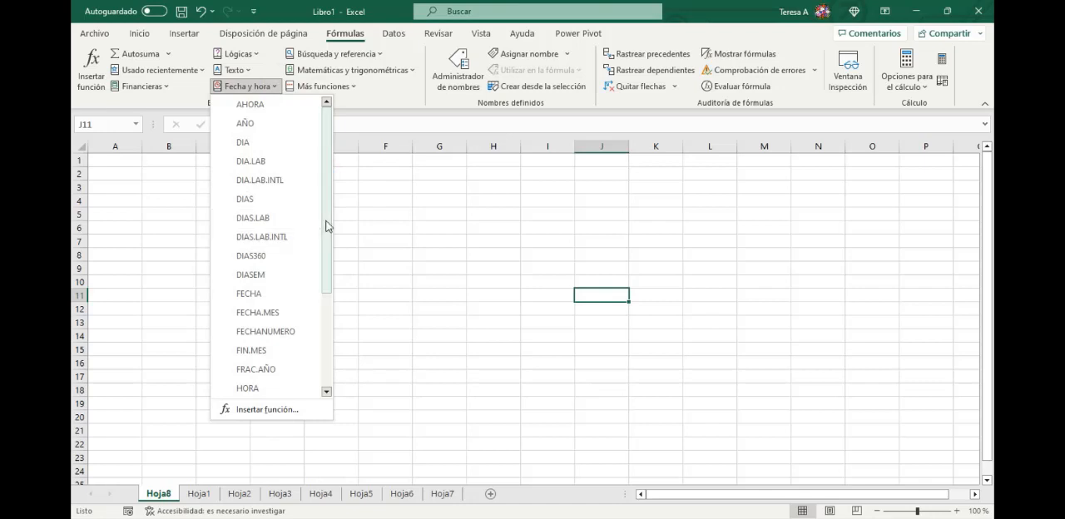
{"action": "mouse_move", "coordinate": [328, 226]}
{"action": "left_mouse_down"}
{"action": "mouse_move", "coordinate": [340, 338]}
{"action": "mouse_move", "coordinate": [330, 241]}
{"action": "left_mouse_up"}
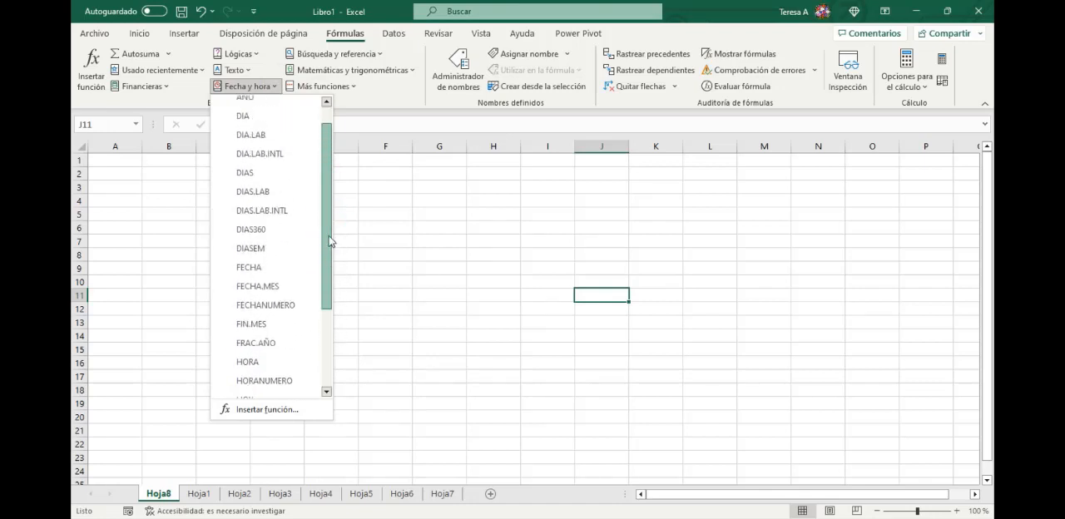
{"action": "scroll", "coordinate": [263, 192], "scroll_direction": "down", "scroll_amount": 5}
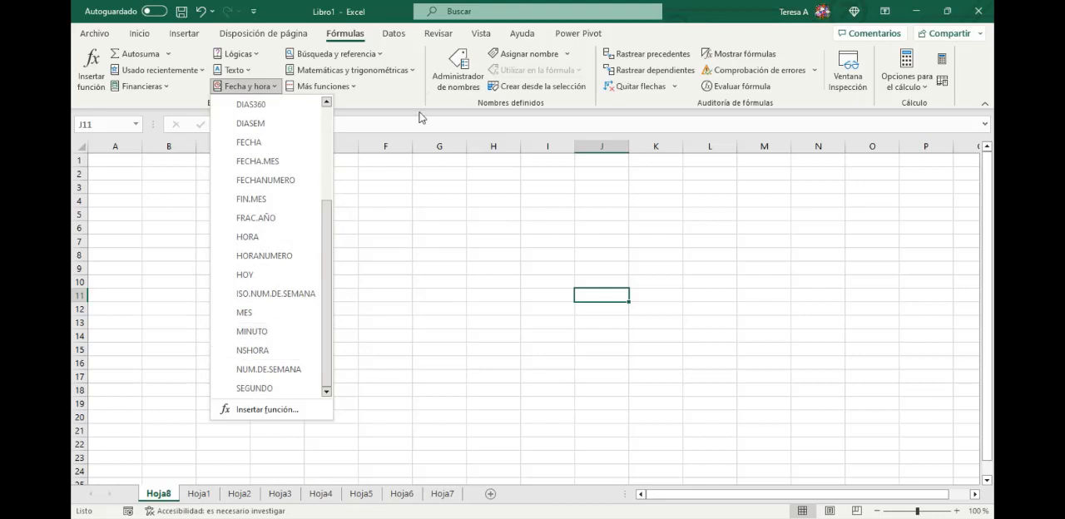
- Look through the function library's lists of lookup and reference functions and of math and trigonometry functions
{"action": "left_click", "coordinate": [383, 56]}
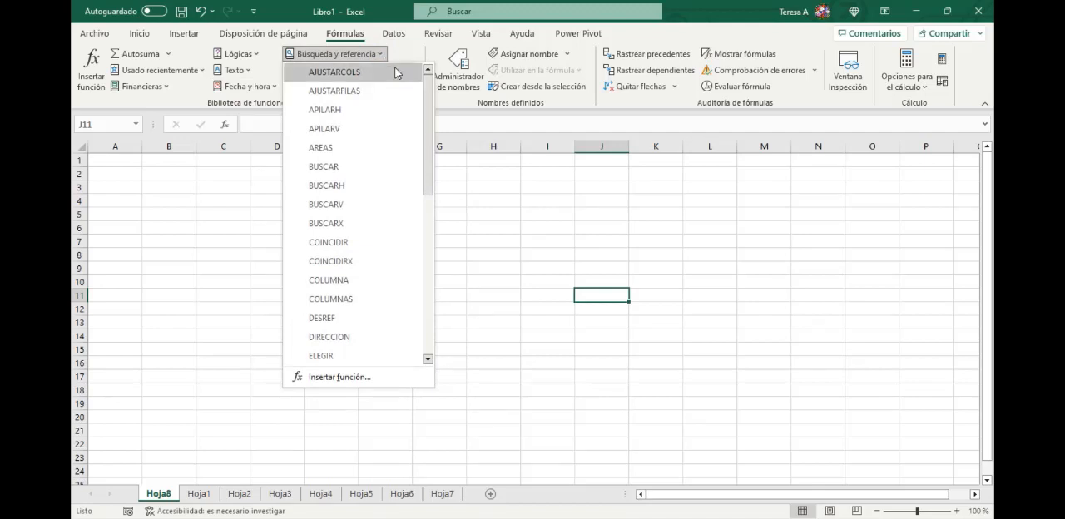
{"action": "left_click_drag", "start_coordinate": [429, 99], "coordinate": [432, 146]}
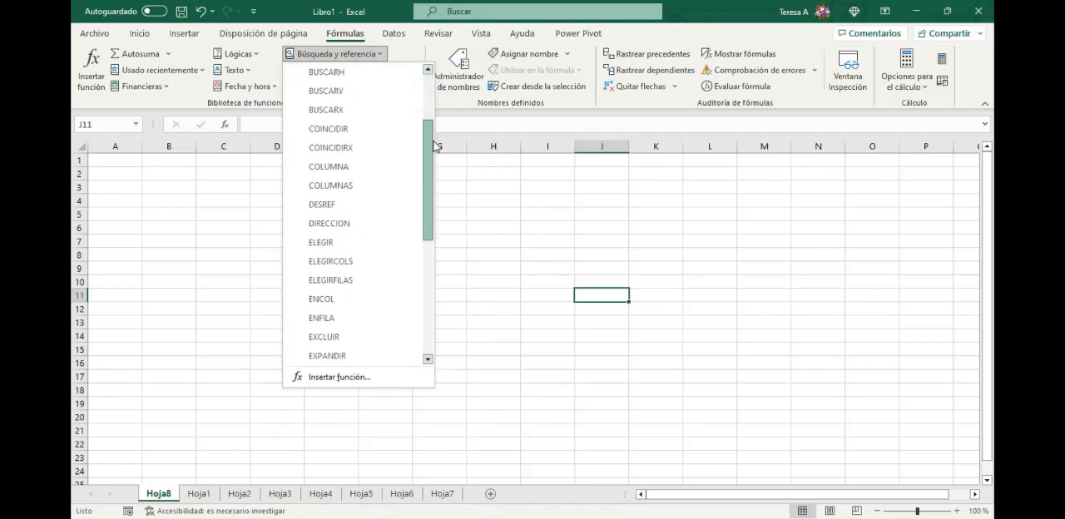
{"action": "left_click_drag", "start_coordinate": [432, 146], "coordinate": [431, 275]}
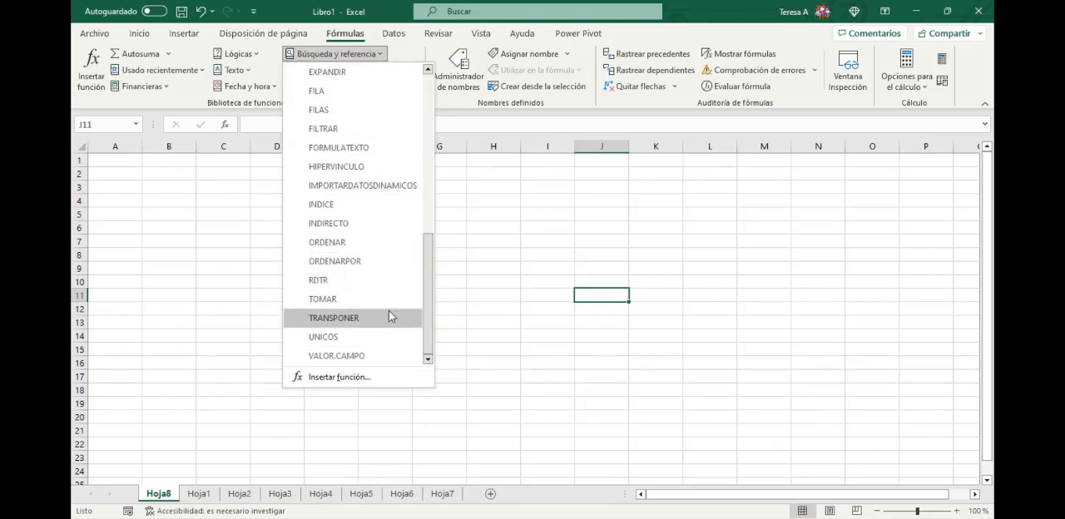
{"action": "left_click", "coordinate": [499, 261]}
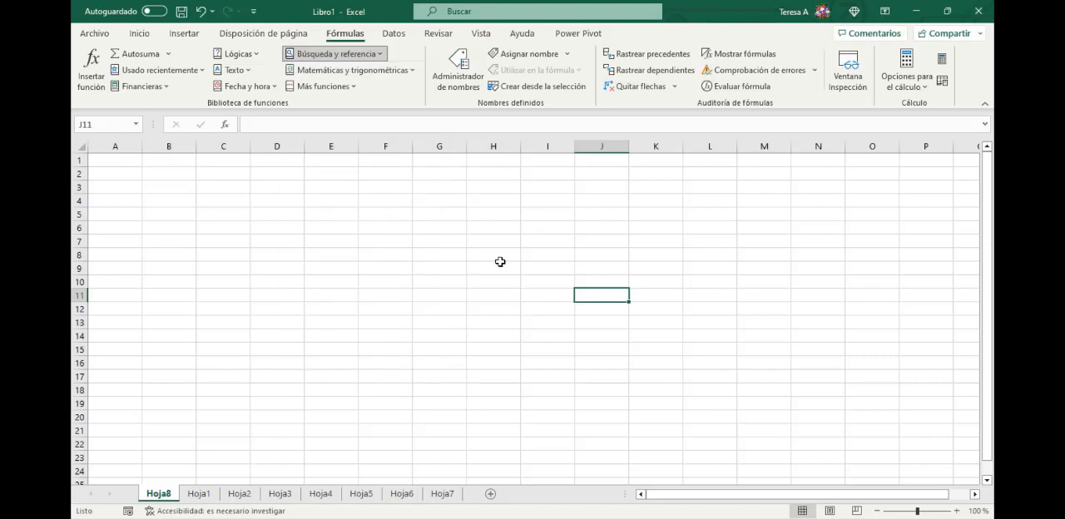
{"action": "left_click", "coordinate": [383, 70]}
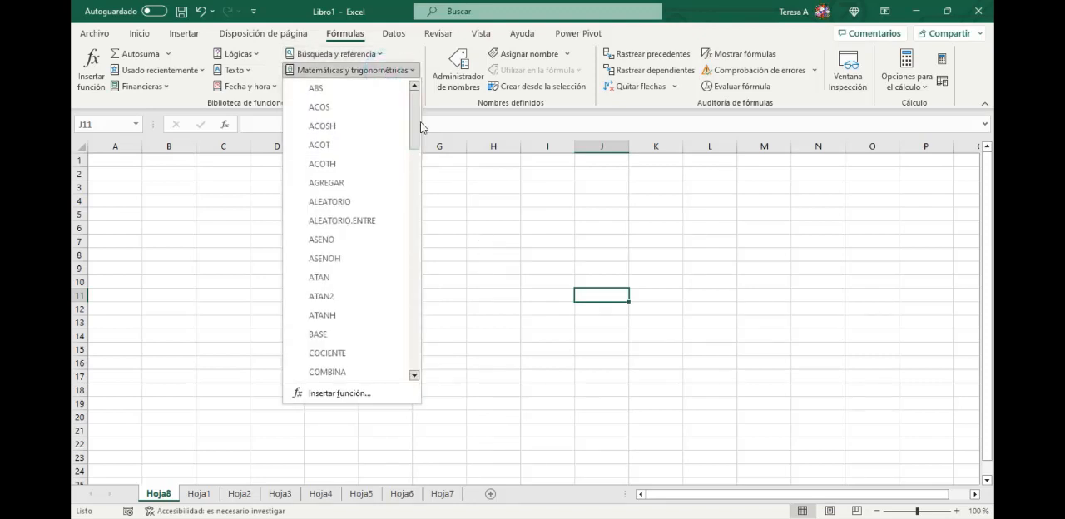
{"action": "left_click_drag", "start_coordinate": [413, 127], "coordinate": [419, 205]}
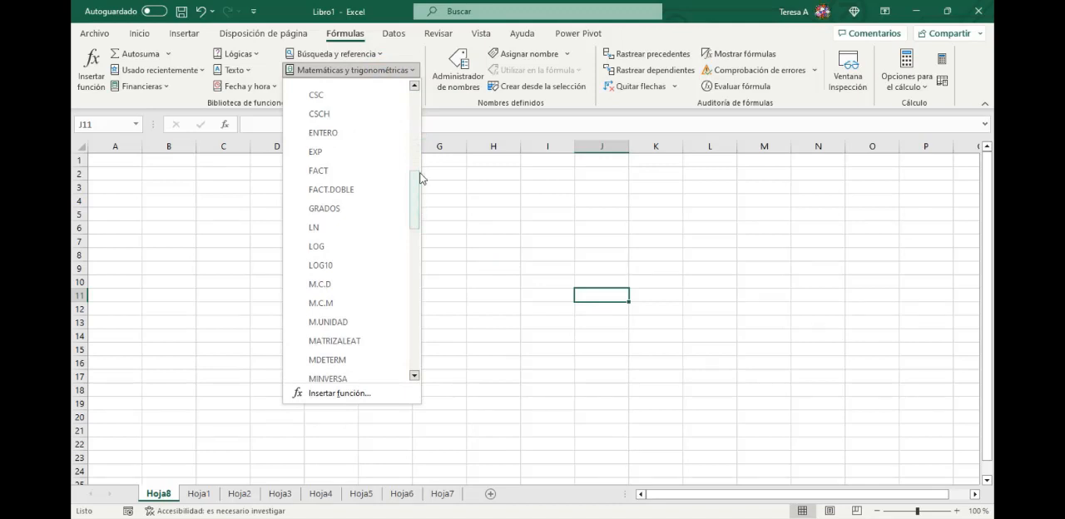
{"action": "left_click_drag", "start_coordinate": [421, 178], "coordinate": [418, 205]}
{"action": "left_click", "coordinate": [490, 243]}
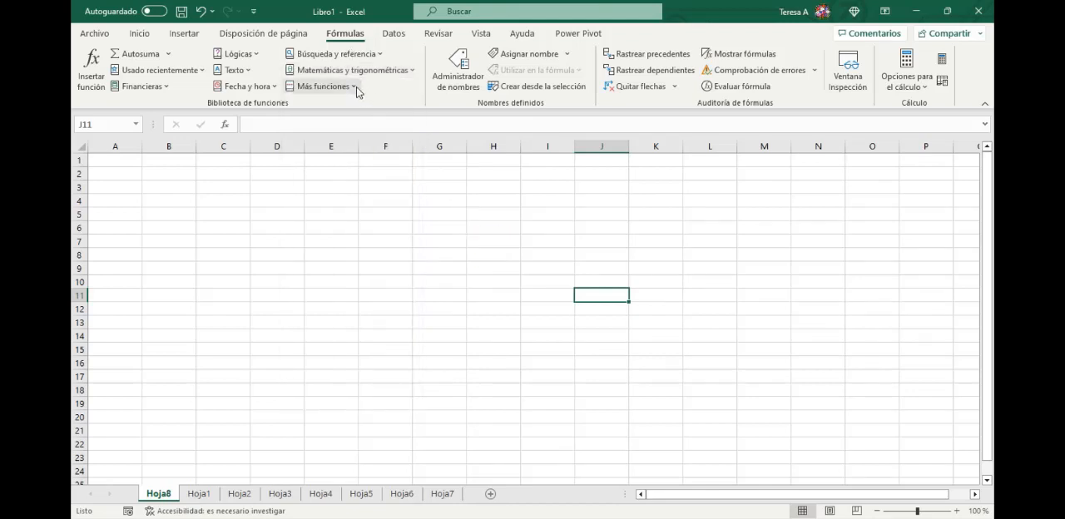
- Look through the statistical and engineering function lists among the additional function categories
{"action": "left_click", "coordinate": [356, 87]}
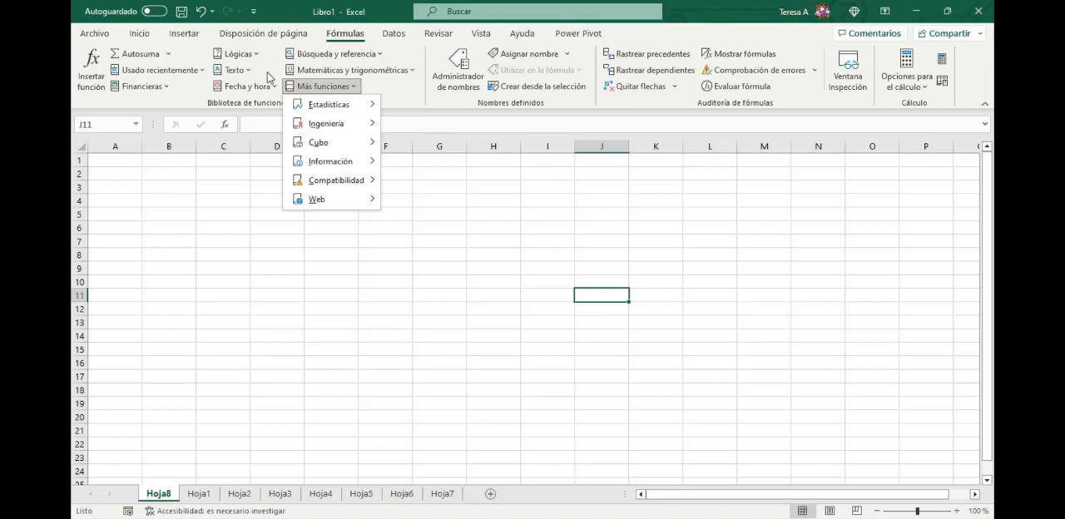
{"action": "left_click", "coordinate": [370, 105]}
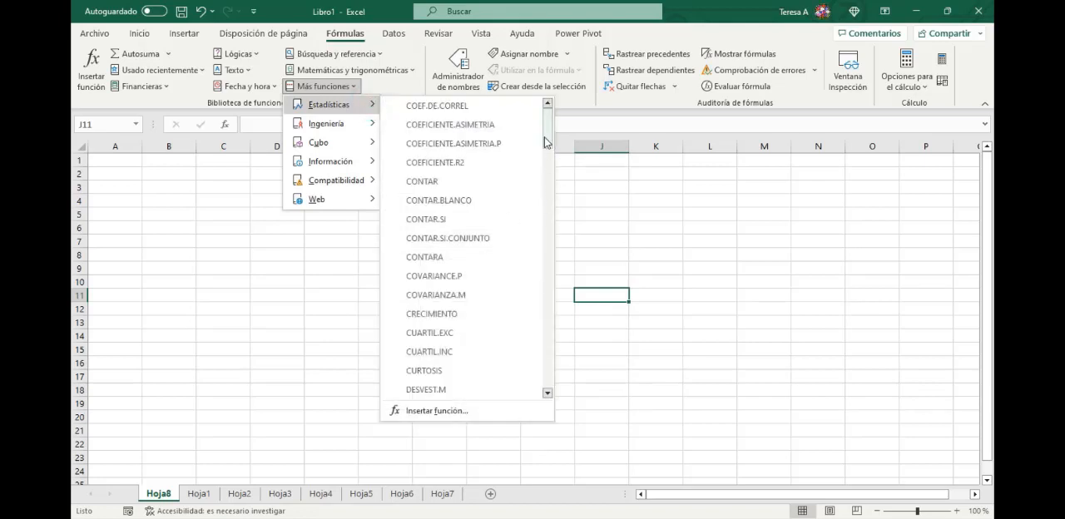
{"action": "left_click_drag", "start_coordinate": [544, 135], "coordinate": [559, 298]}
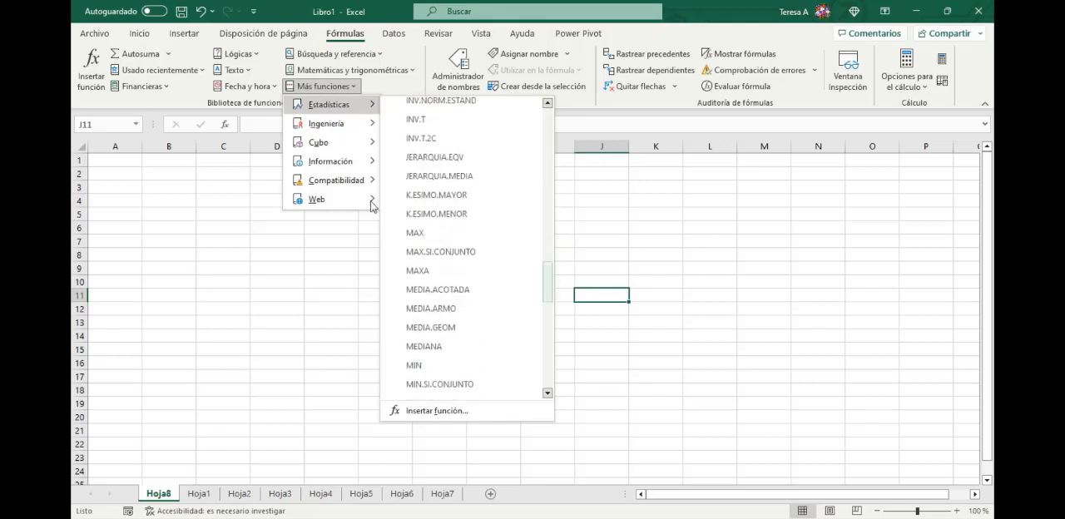
{"action": "left_click", "coordinate": [294, 320]}
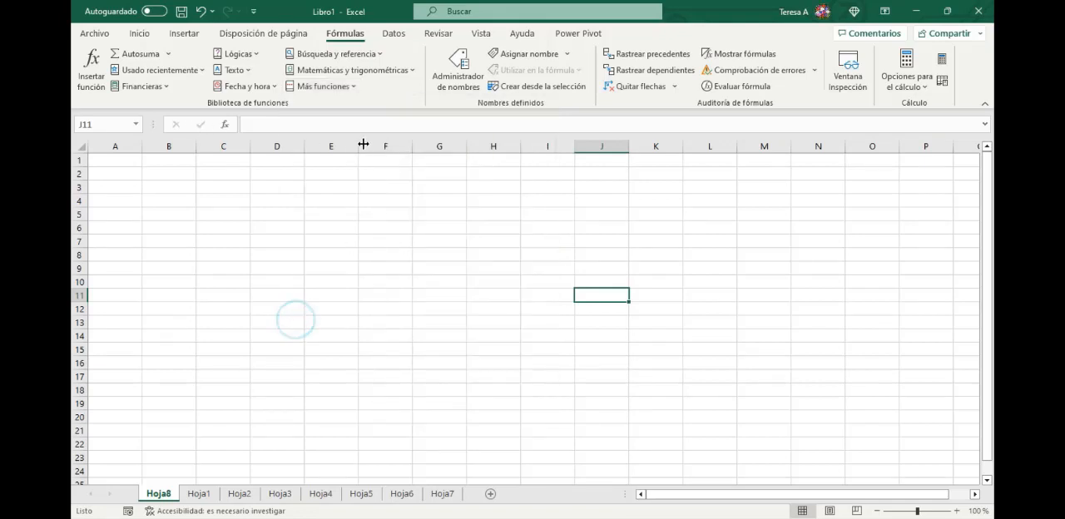
{"action": "left_click", "coordinate": [354, 87]}
{"action": "mouse_move", "coordinate": [352, 126]}
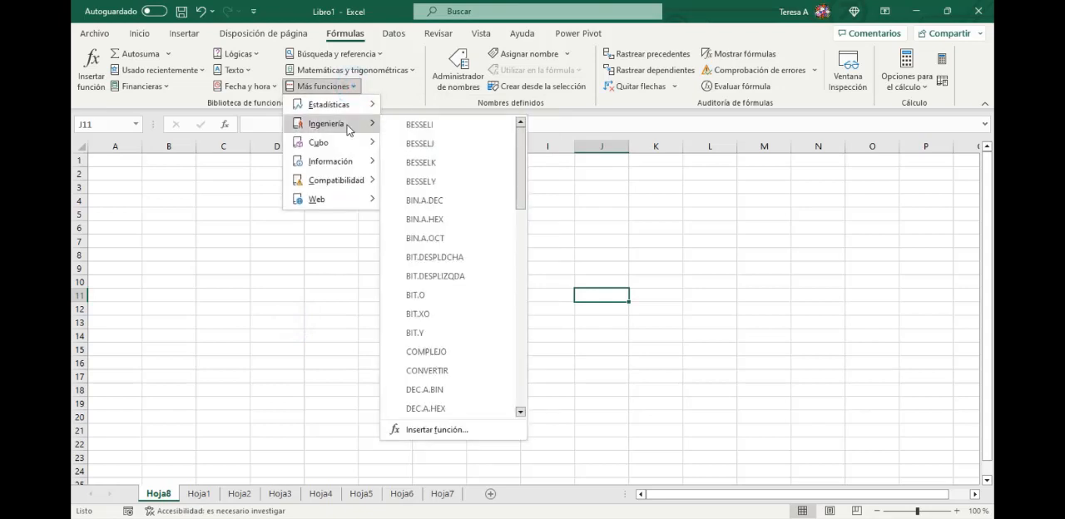
{"action": "left_click_drag", "start_coordinate": [522, 153], "coordinate": [533, 358]}
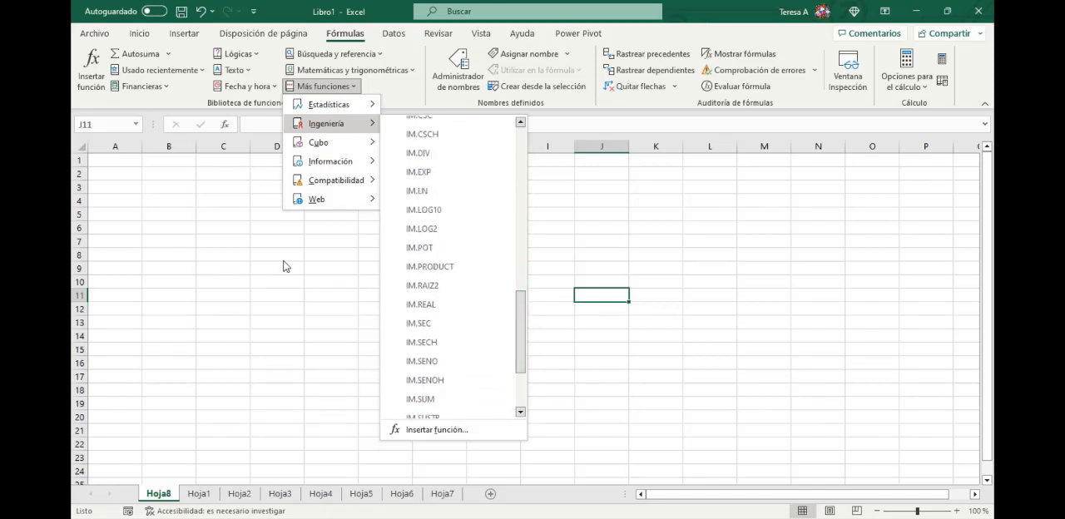
- Look through the cube functions and the full list of information functions
{"action": "left_click", "coordinate": [347, 143]}
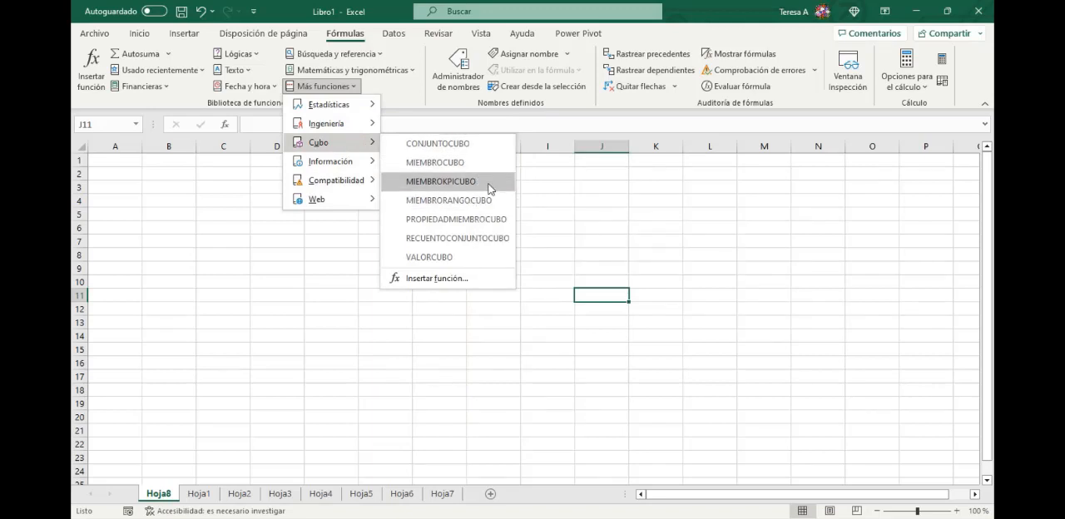
{"action": "left_click", "coordinate": [337, 160]}
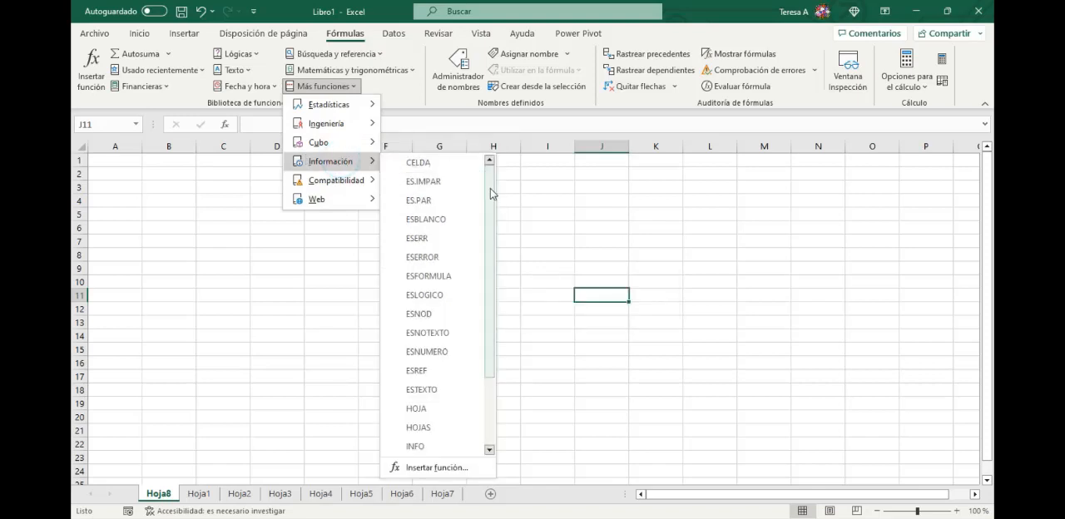
{"action": "left_click_drag", "start_coordinate": [492, 196], "coordinate": [495, 239]}
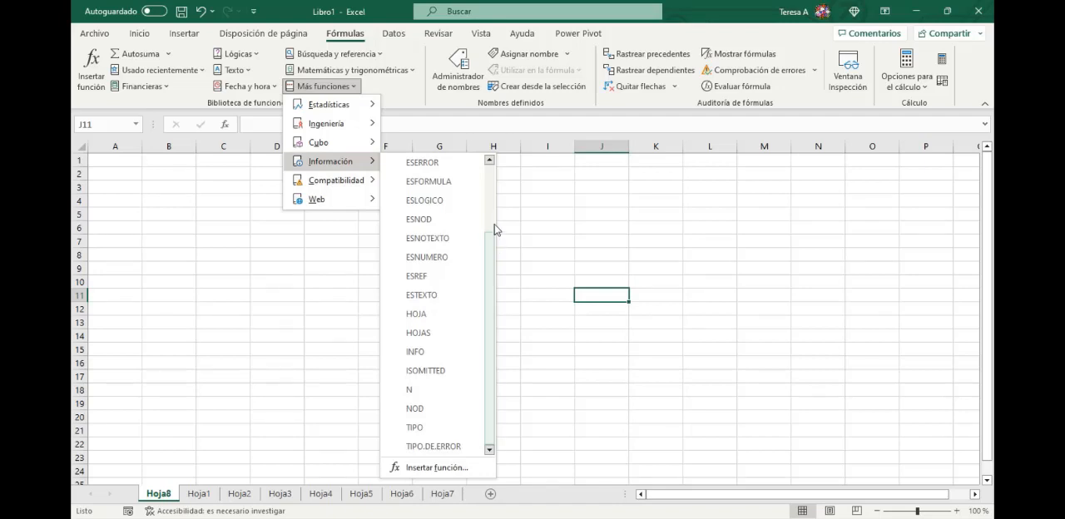
- Look through the full list of compatibility functions, and close the list
{"action": "left_click", "coordinate": [337, 182]}
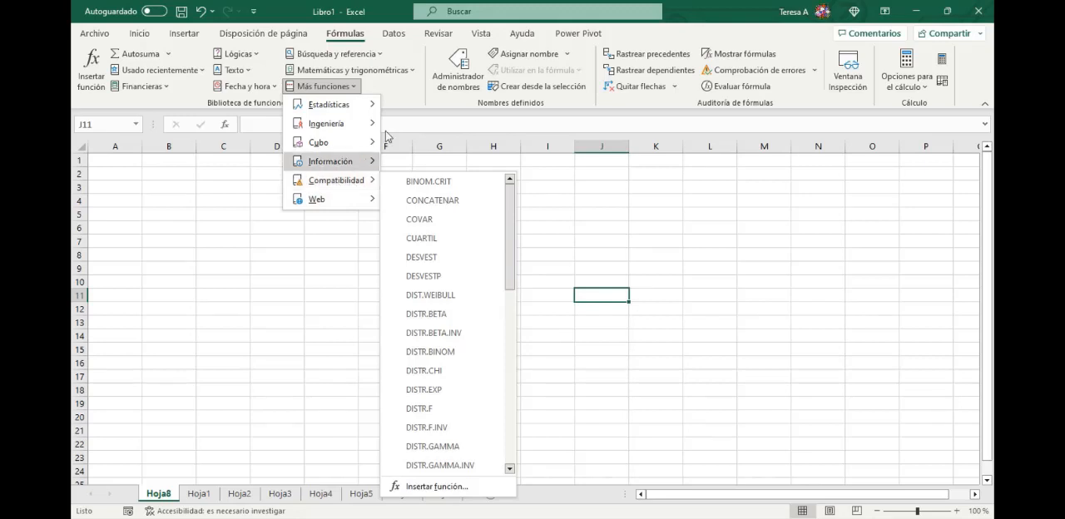
{"action": "mouse_move", "coordinate": [369, 183]}
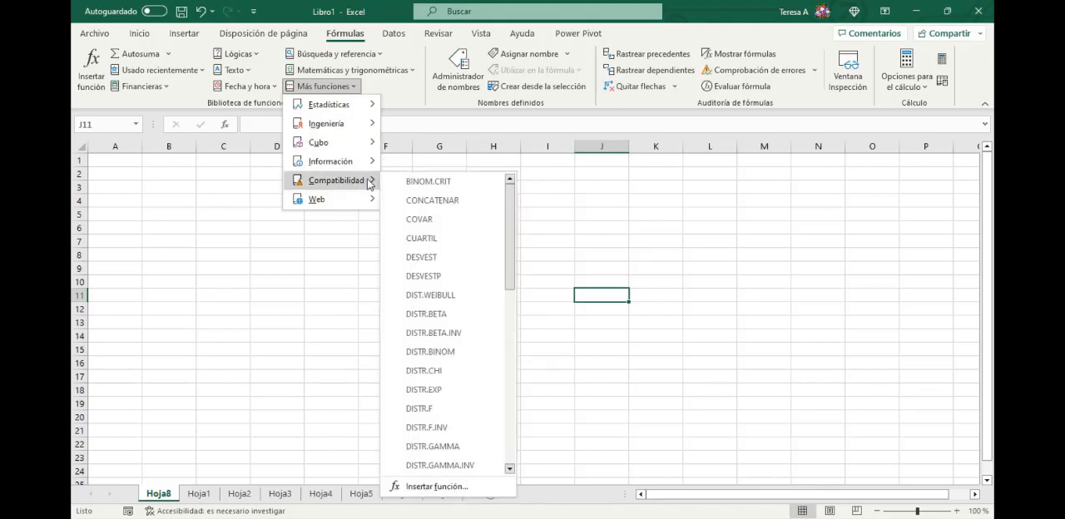
{"action": "left_click", "coordinate": [515, 206]}
{"action": "left_click_drag", "start_coordinate": [516, 211], "coordinate": [583, 219]}
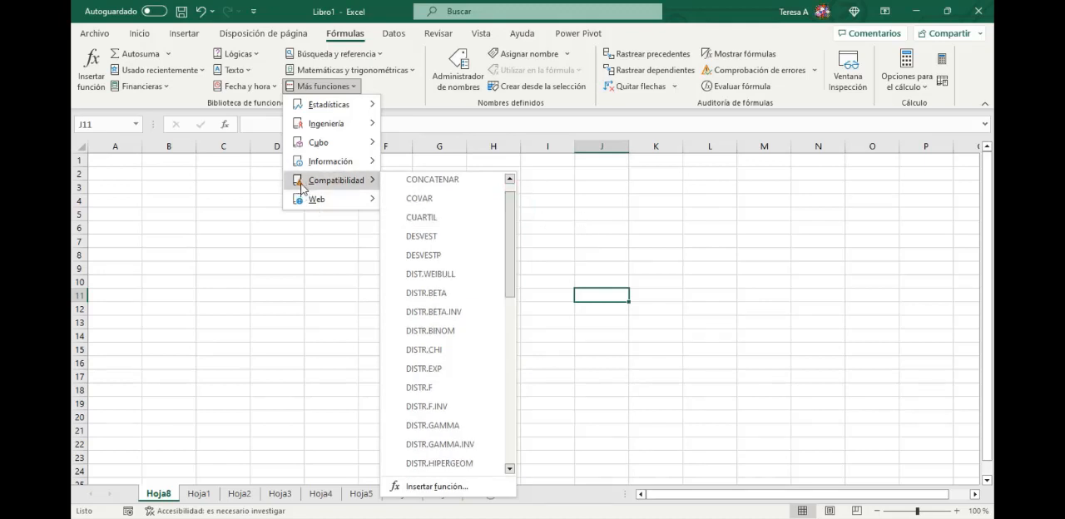
{"action": "left_click_drag", "start_coordinate": [514, 219], "coordinate": [533, 385]}
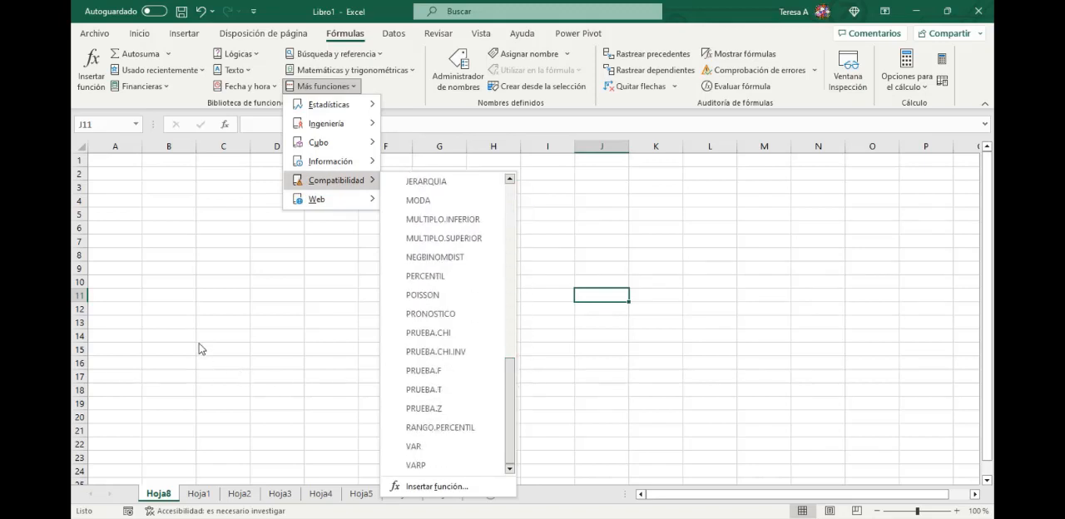
{"action": "left_click", "coordinate": [236, 298]}
- View the web functions among the additional function categories, and close the list
{"action": "left_click", "coordinate": [325, 86]}
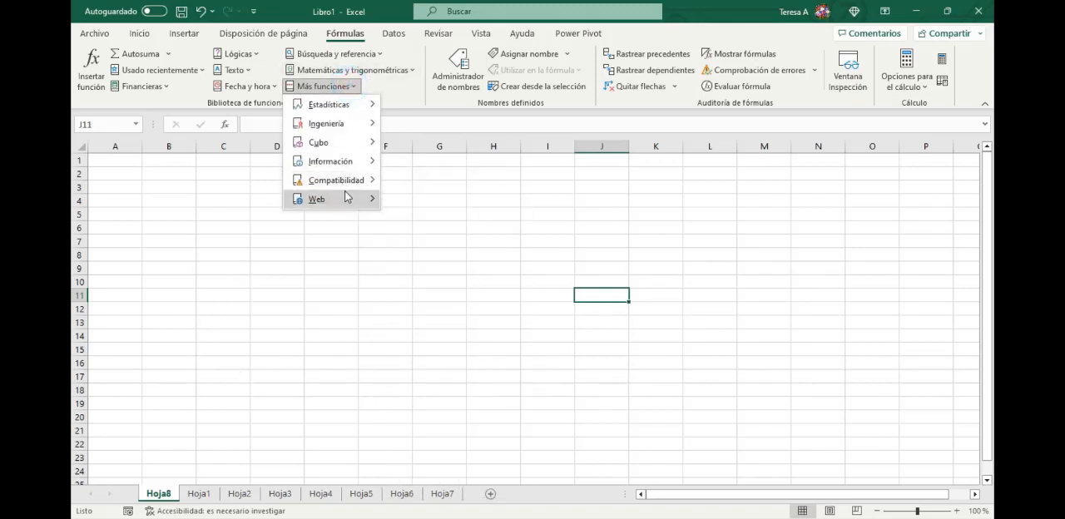
{"action": "mouse_move", "coordinate": [347, 198]}
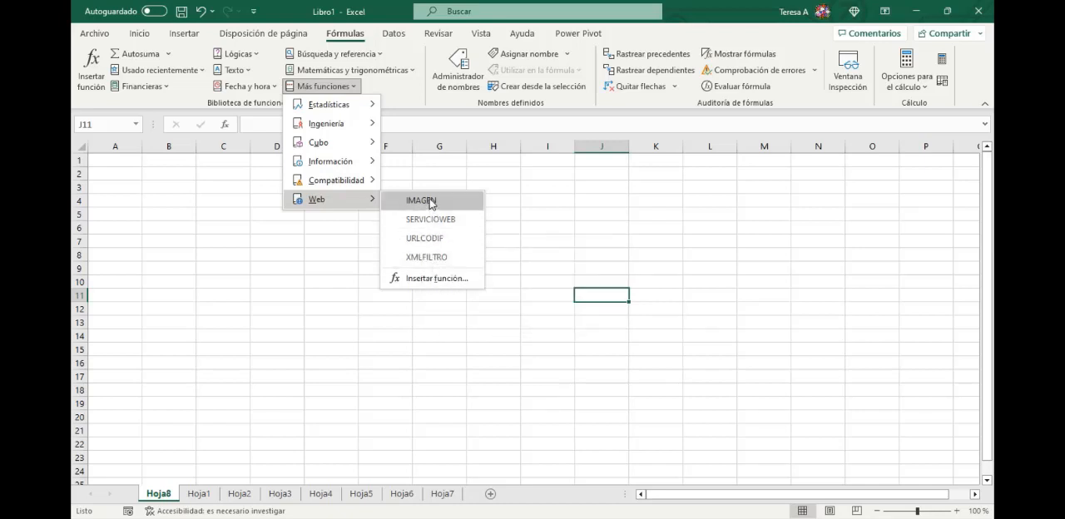
{"action": "left_click", "coordinate": [256, 317]}
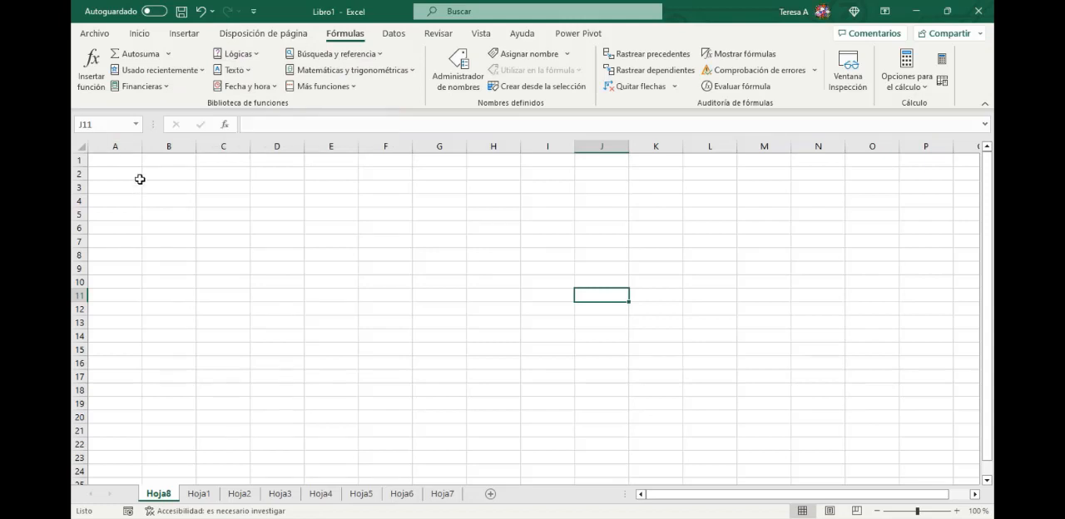
- Search the Insert Function dialog for a function described as "sumar numeros"
{"action": "left_click", "coordinate": [94, 79]}
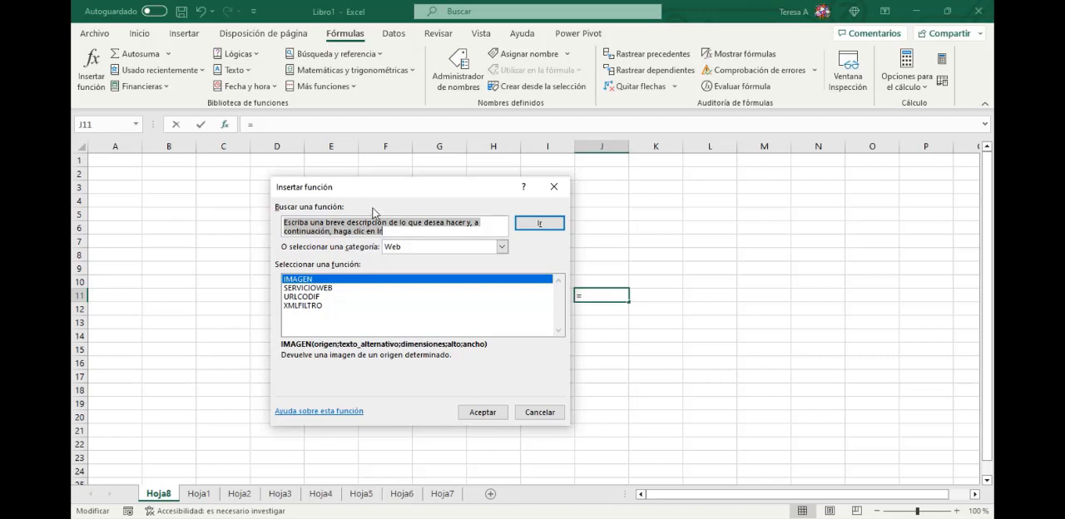
{"action": "type", "text": "sumar numeros"}
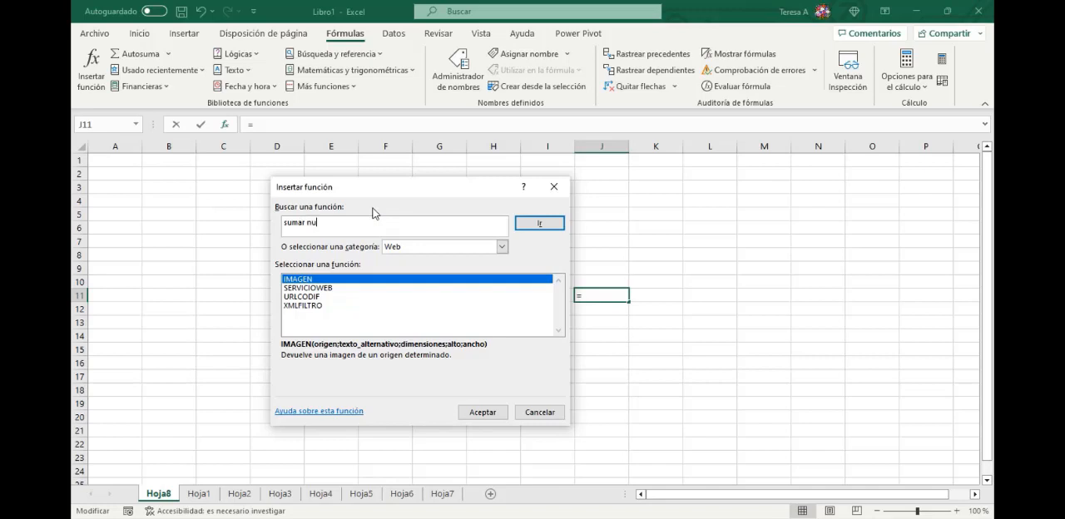
{"action": "left_click", "coordinate": [549, 227]}
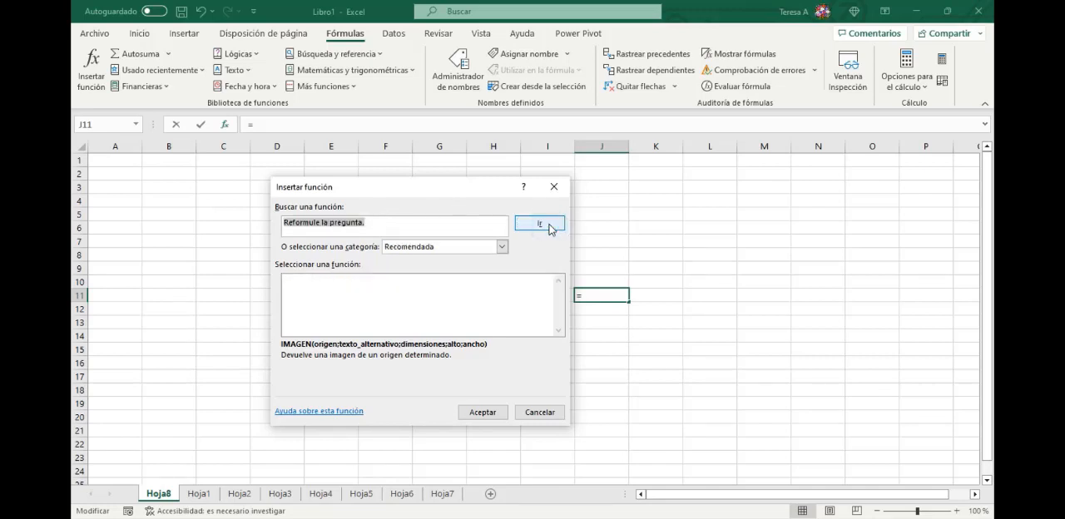
- Replace the function search text with "sumar" and run the search
{"action": "left_click", "coordinate": [393, 215]}
{"action": "key", "text": "BackSpace"}
{"action": "key", "text": "BackSpace"}
{"action": "key", "text": "BackSpace"}
{"action": "key", "text": "BackSpace"}
{"action": "key", "text": "BackSpace"}
{"action": "key", "text": "BackSpace"}
{"action": "key", "text": "BackSpace"}
{"action": "key", "text": "BackSpace"}
{"action": "key", "text": "BackSpace"}
{"action": "key", "text": "BackSpace"}
{"action": "key", "text": "BackSpace"}
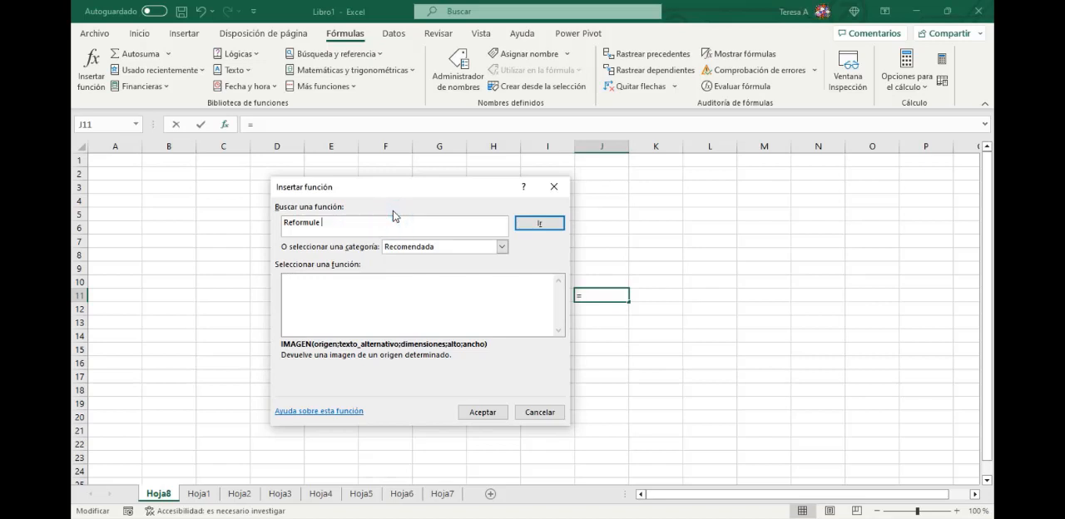
{"action": "key", "text": "BackSpace"}
{"action": "key", "text": "BackSpace"}
{"action": "key", "text": "BackSpace"}
{"action": "key", "text": "BackSpace"}
{"action": "key", "text": "BackSpace"}
{"action": "key", "text": "BackSpace"}
{"action": "key", "text": "BackSpace"}
{"action": "key", "text": "BackSpace"}
{"action": "key", "text": "BackSpace"}
{"action": "key", "text": "BackSpace"}
{"action": "key", "text": "BackSpace"}
{"action": "type", "text": "sumar"}
{"action": "left_click", "coordinate": [538, 223]}
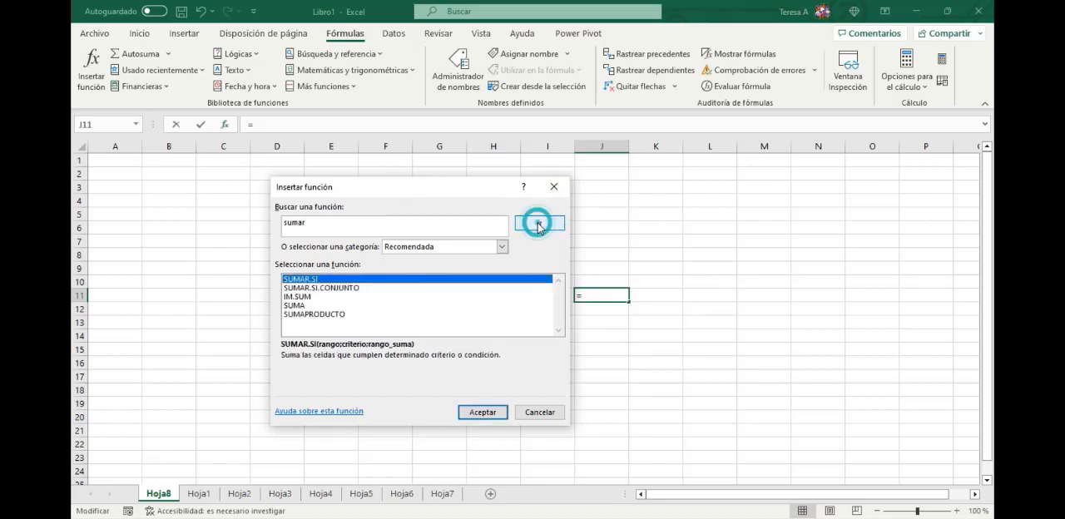
- Search for functions matching "mediana" in place of the previous search term
{"action": "left_click", "coordinate": [330, 226]}
{"action": "key", "text": "BackSpace"}
{"action": "key", "text": "BackSpace"}
{"action": "key", "text": "BackSpace"}
{"action": "key", "text": "BackSpace"}
{"action": "key", "text": "BackSpace"}
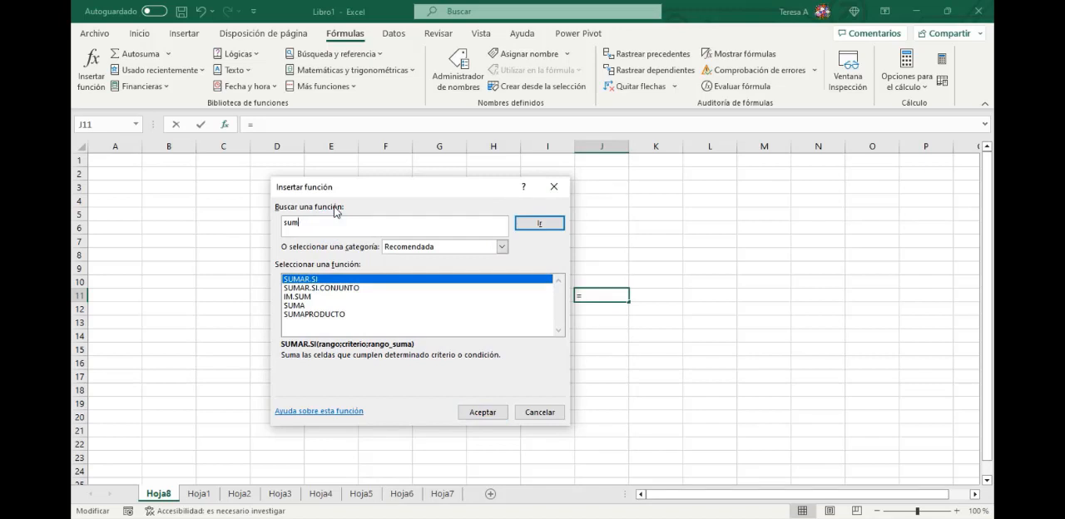
{"action": "type", "text": "mediana"}
{"action": "left_click", "coordinate": [541, 223]}
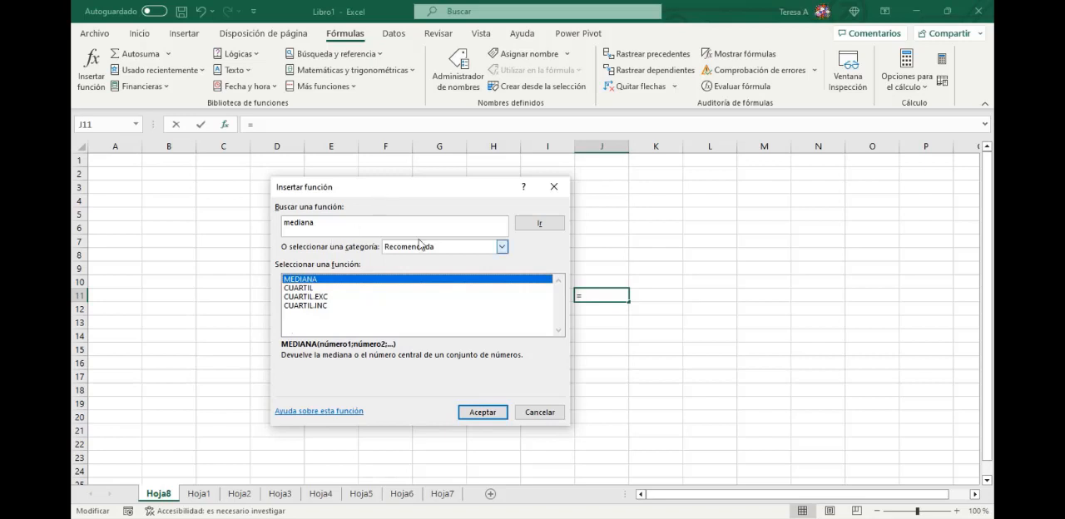
- View the available categories in the Insert Function dialog, and cancel it without inserting a function
{"action": "left_click", "coordinate": [481, 247]}
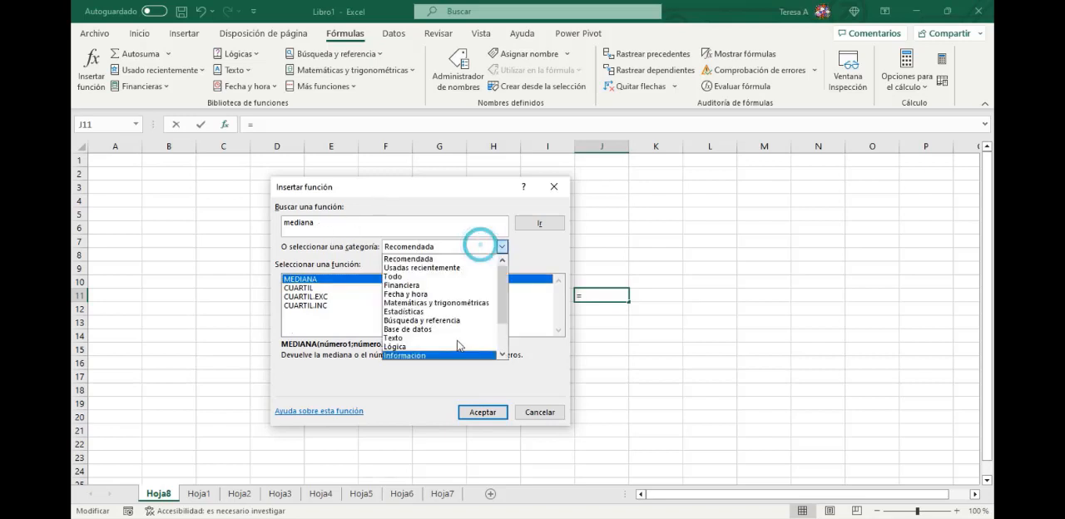
{"action": "left_click", "coordinate": [549, 413]}
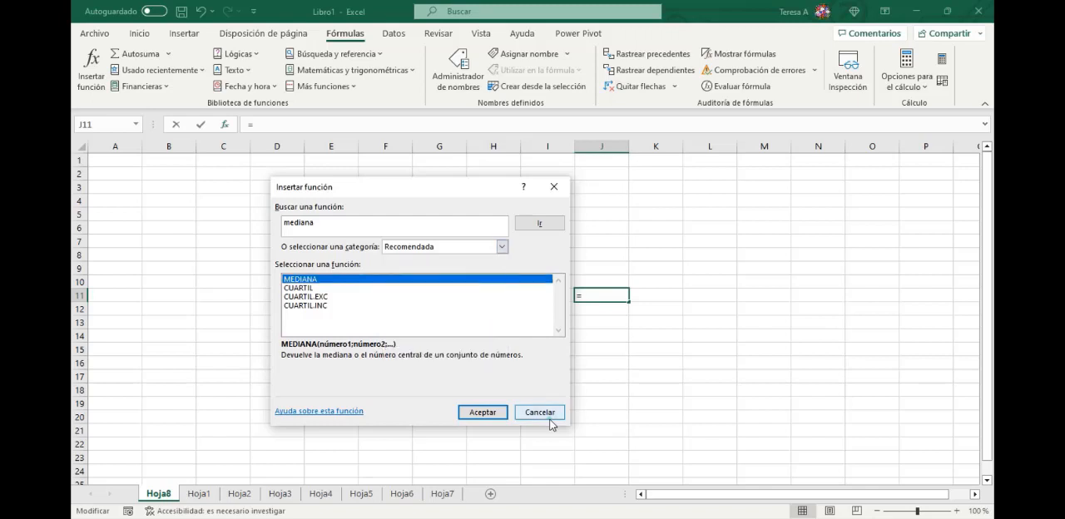
{"action": "left_click", "coordinate": [550, 414]}
{"action": "left_click", "coordinate": [548, 418]}
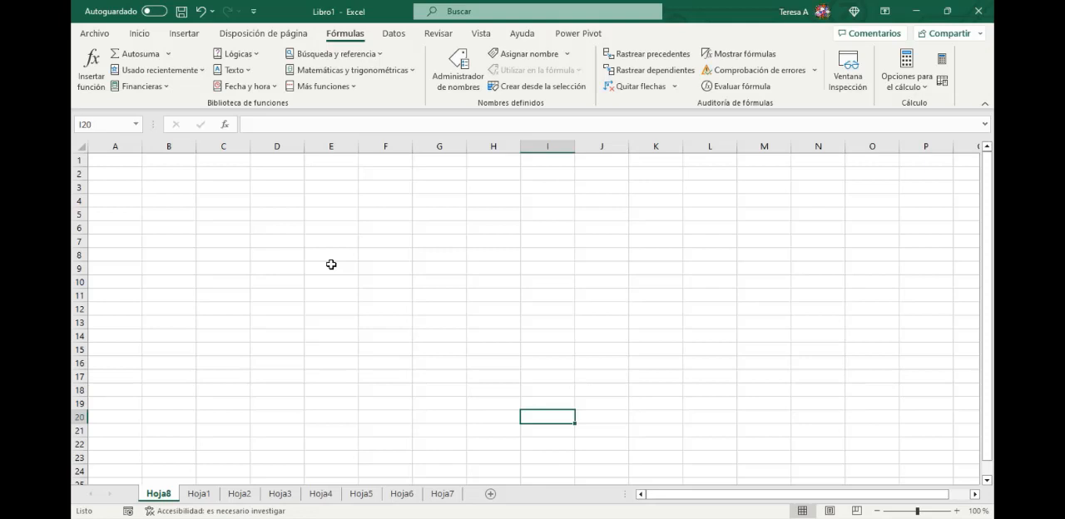
- Look through the logical functions in the function library, and close the list without inserting one
{"action": "left_click", "coordinate": [253, 56]}
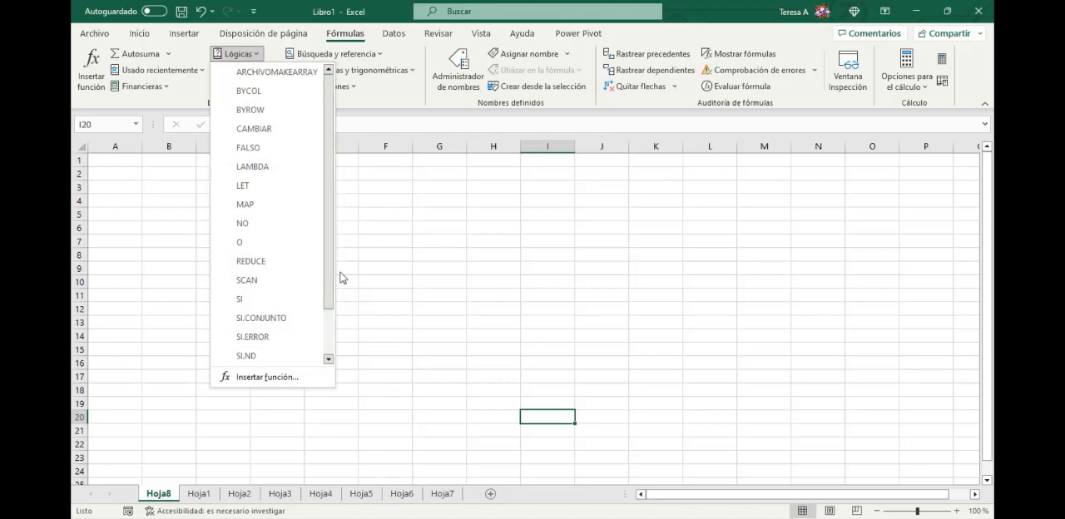
{"action": "left_click_drag", "start_coordinate": [330, 277], "coordinate": [333, 302]}
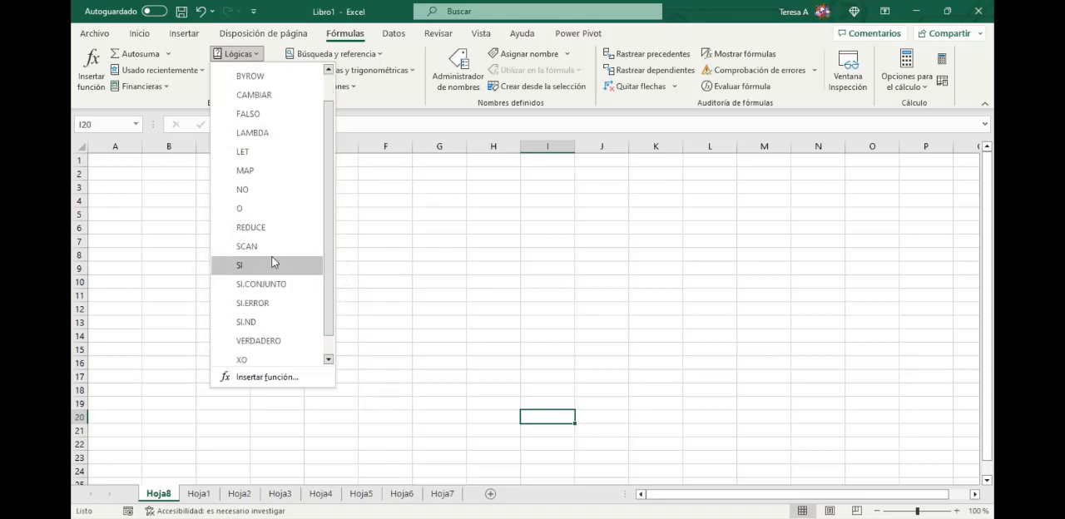
{"action": "mouse_move", "coordinate": [251, 271]}
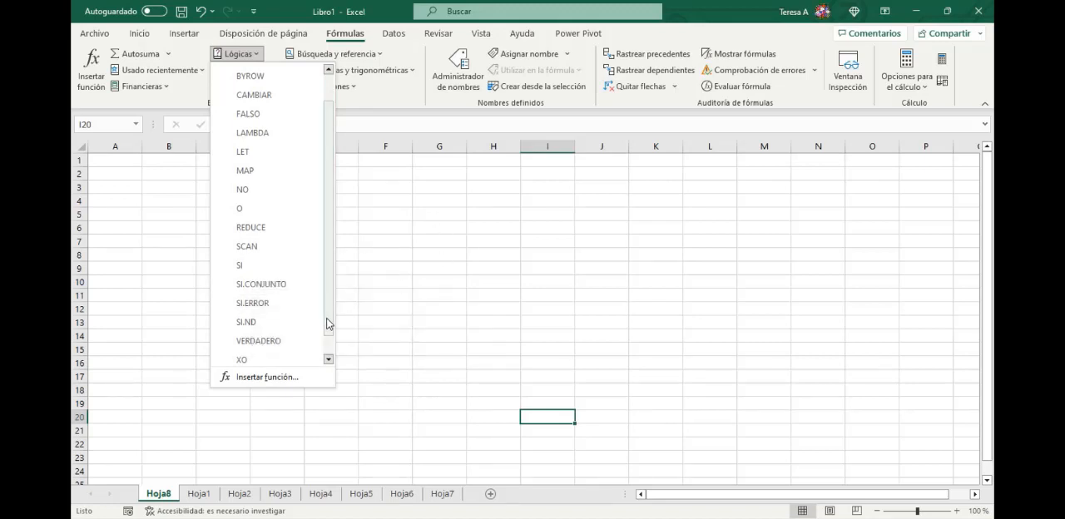
{"action": "left_click_drag", "start_coordinate": [327, 319], "coordinate": [332, 333]}
{"action": "left_click", "coordinate": [491, 275]}
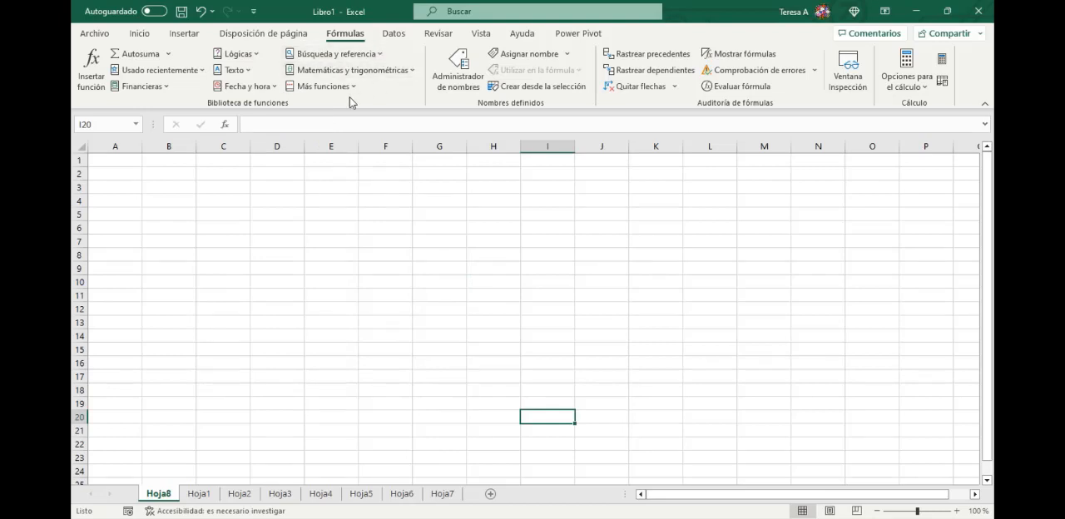
- Browse the statistical functions in the function library down to MEDIANA and the percentile functions, and close the list without inserting one
{"action": "left_click", "coordinate": [342, 87]}
{"action": "left_click", "coordinate": [343, 104]}
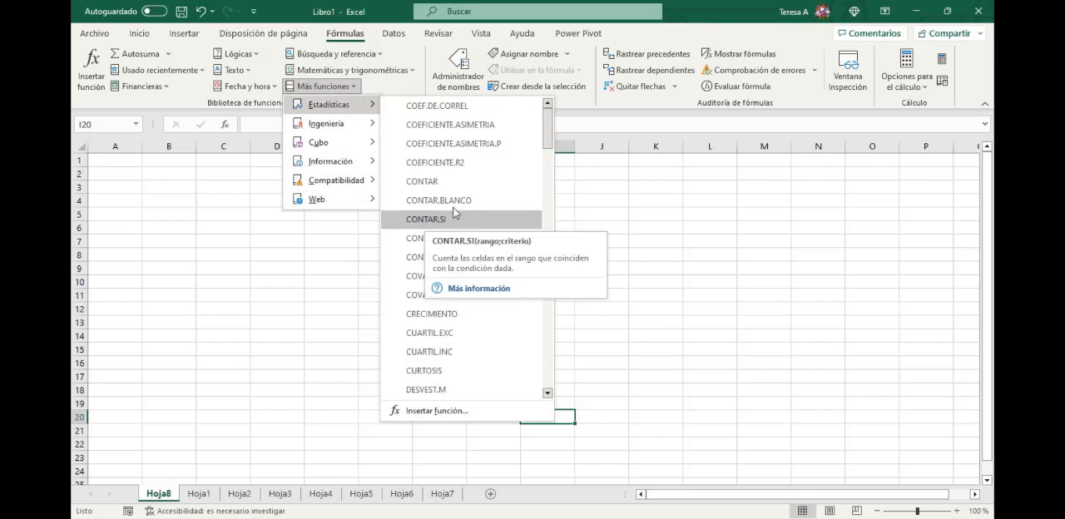
{"action": "left_click_drag", "start_coordinate": [548, 133], "coordinate": [559, 284]}
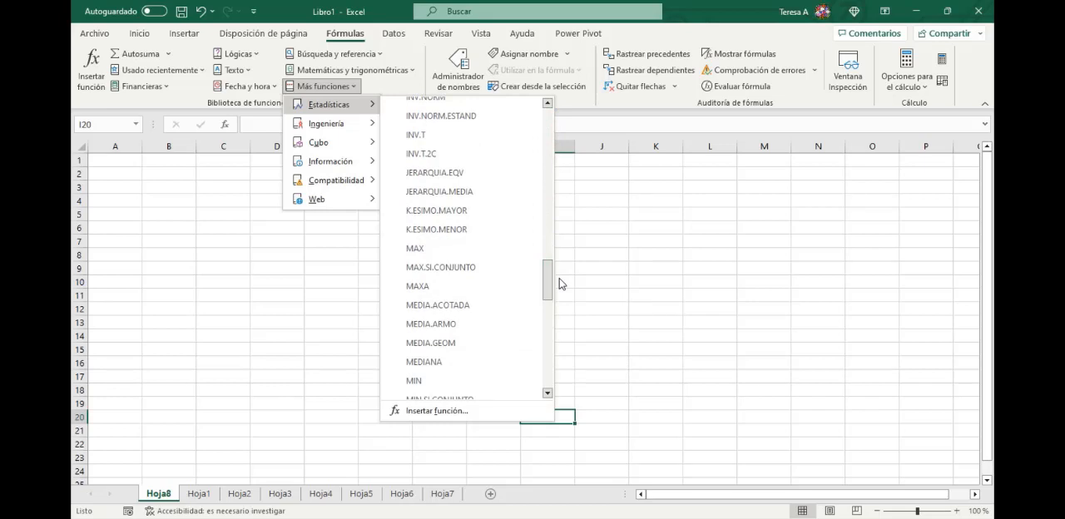
{"action": "left_click", "coordinate": [560, 284]}
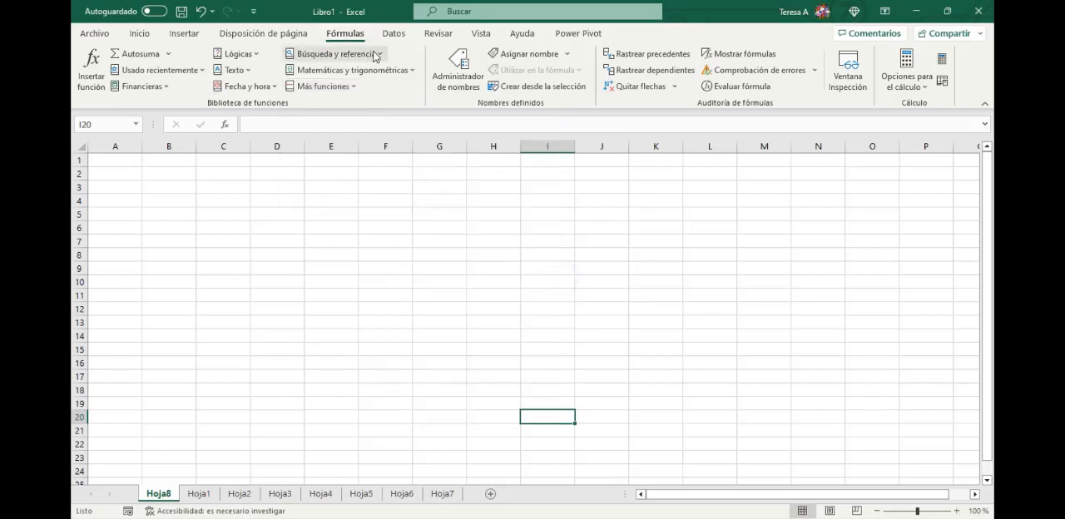
{"action": "left_click", "coordinate": [351, 86]}
{"action": "left_click", "coordinate": [349, 107]}
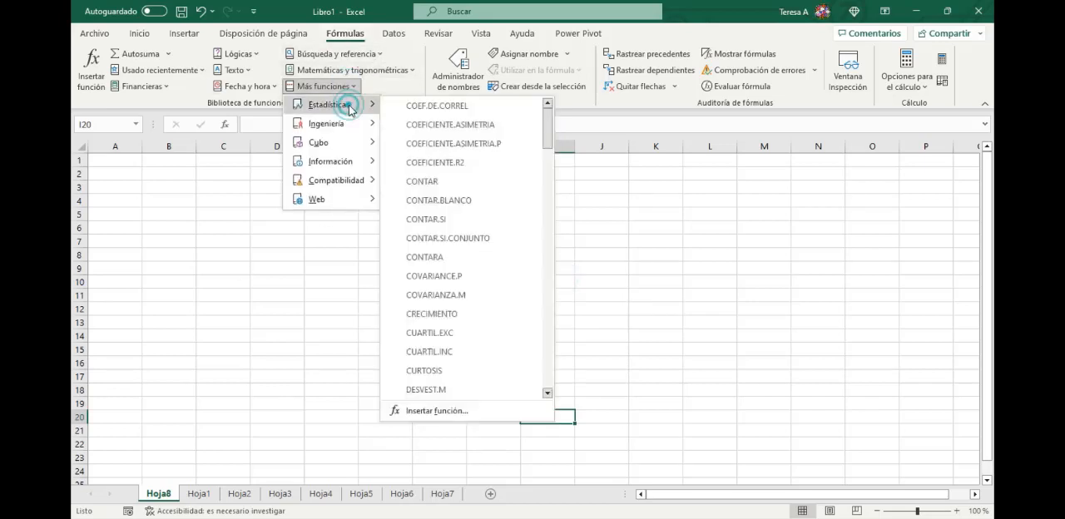
{"action": "scroll", "coordinate": [511, 322], "scroll_direction": "down", "scroll_amount": 5}
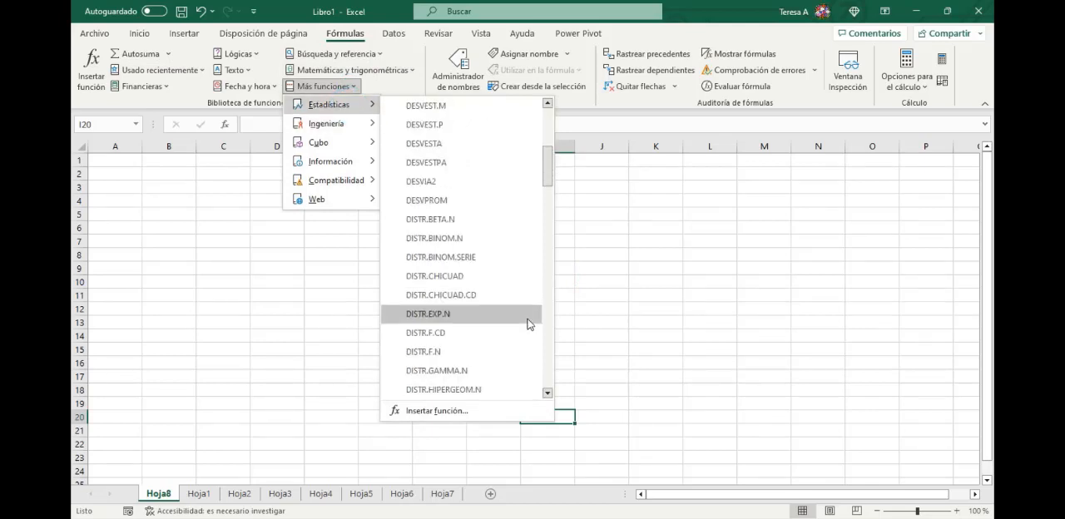
{"action": "scroll", "coordinate": [528, 324], "scroll_direction": "down", "scroll_amount": 8}
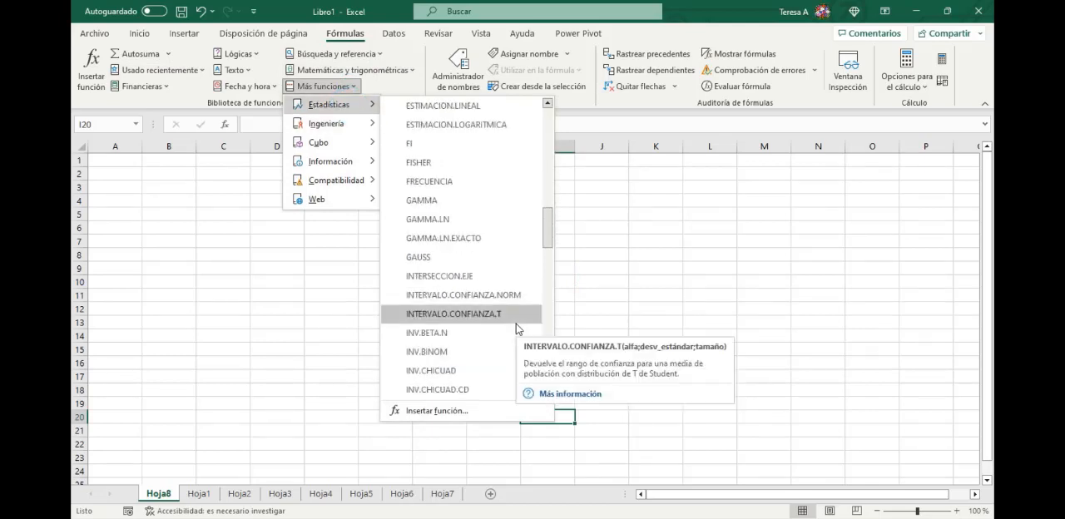
{"action": "scroll", "coordinate": [516, 329], "scroll_direction": "down", "scroll_amount": 4}
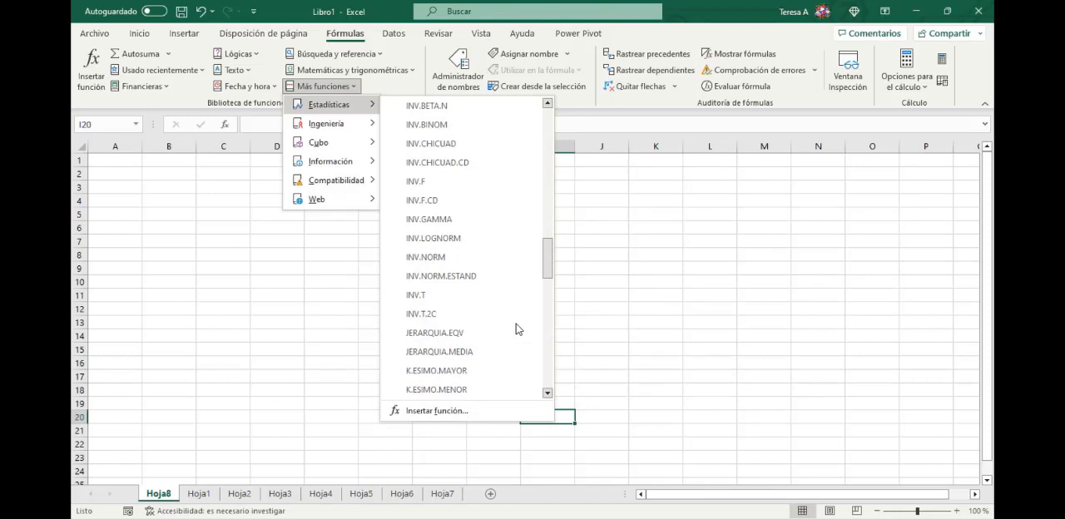
{"action": "scroll", "coordinate": [516, 329], "scroll_direction": "down", "scroll_amount": 1}
{"action": "scroll", "coordinate": [516, 329], "scroll_direction": "down", "scroll_amount": 3}
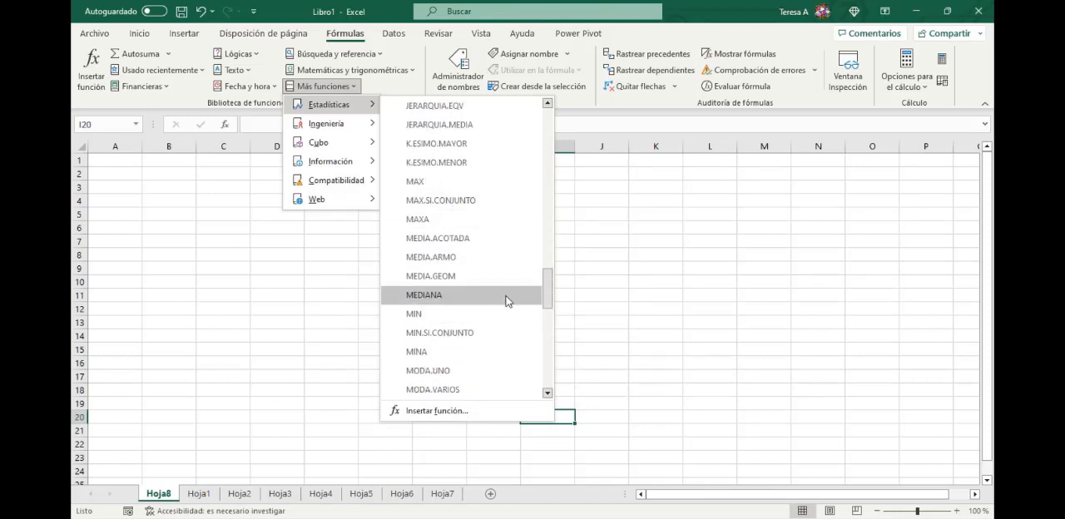
{"action": "scroll", "coordinate": [494, 325], "scroll_direction": "down", "scroll_amount": 2}
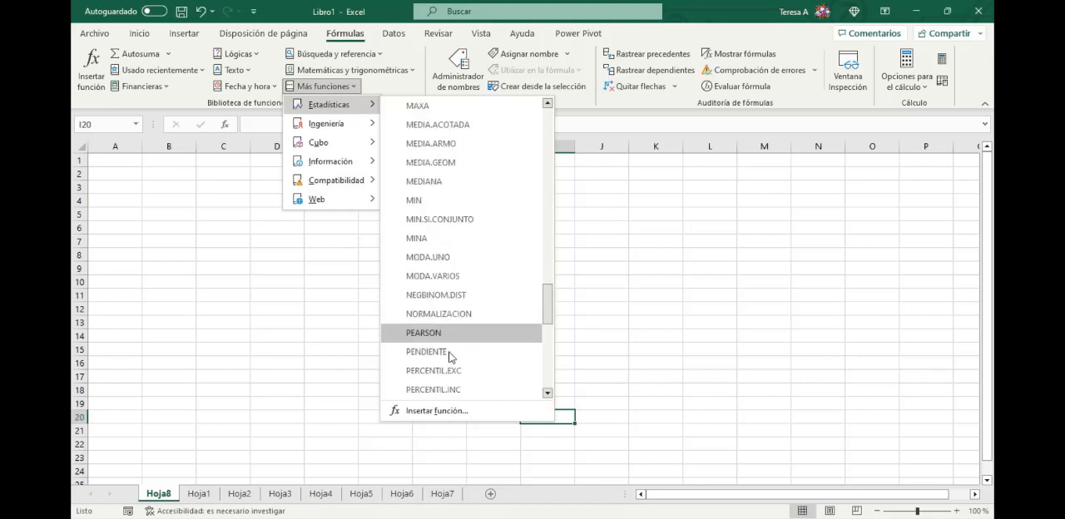
{"action": "left_click", "coordinate": [165, 283]}
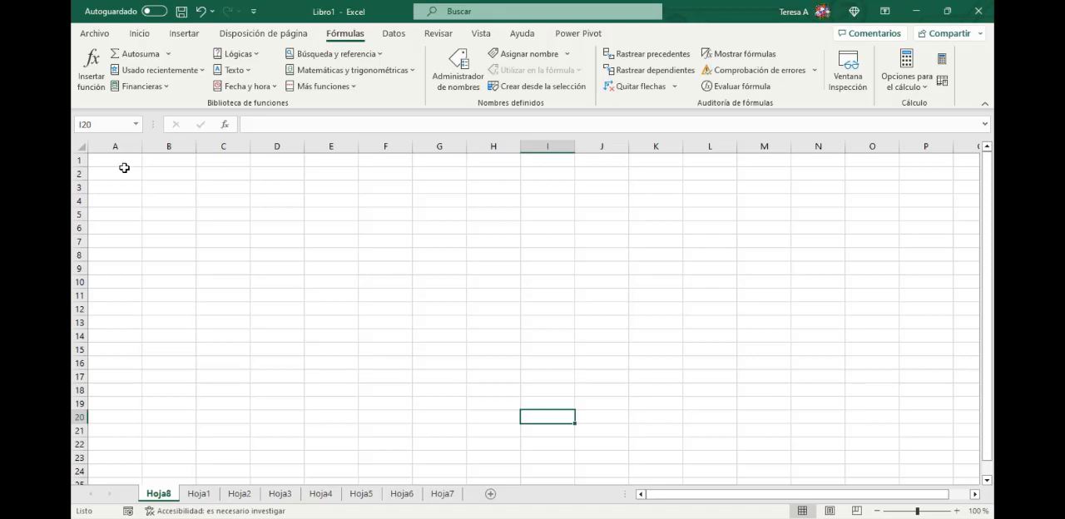
- Switch to sheet Hoja1 and examine the payroll table's title, employee names, job categories, salaries and the cell beside Suma Admtvo
{"action": "left_click", "coordinate": [196, 495]}
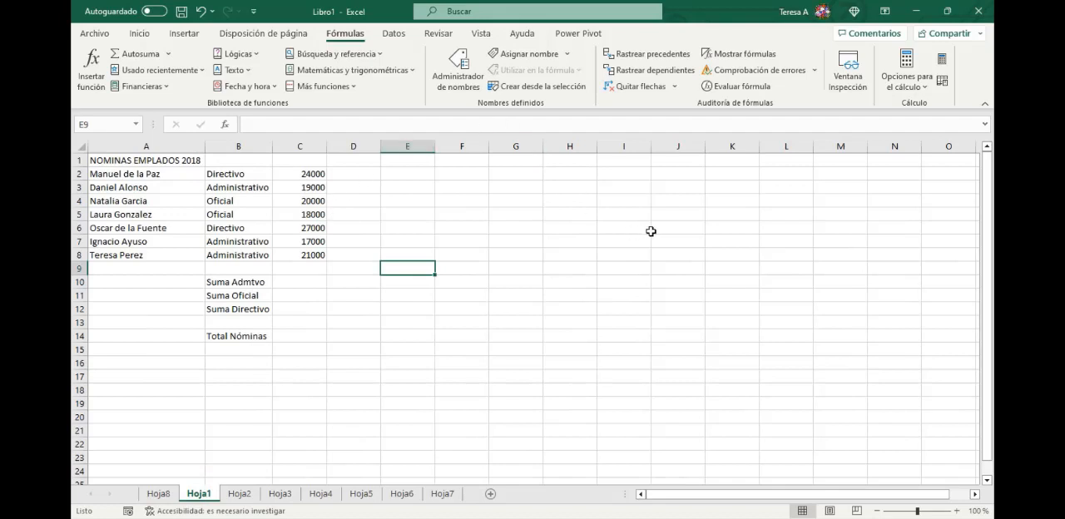
{"action": "left_click_drag", "start_coordinate": [133, 162], "coordinate": [302, 163]}
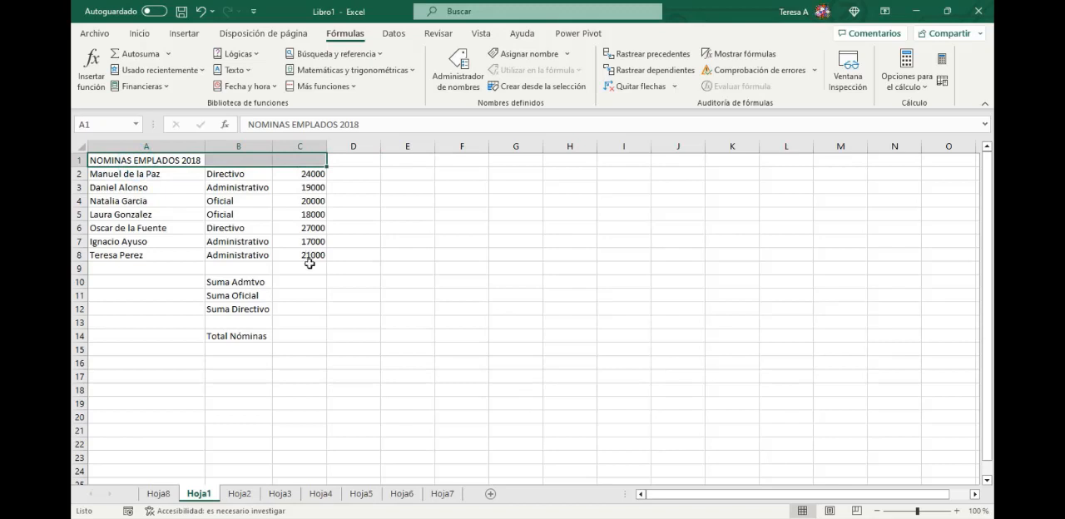
{"action": "left_click", "coordinate": [145, 176]}
{"action": "key", "text": "shift+Down"}
{"action": "key", "text": "shift+Down"}
{"action": "key", "text": "shift+Down"}
{"action": "key", "text": "shift+Down"}
{"action": "key", "text": "shift+Down"}
{"action": "key", "text": "shift+Down"}
{"action": "left_click", "coordinate": [237, 174]}
{"action": "key", "text": "shift+Down"}
{"action": "key", "text": "shift+Down"}
{"action": "key", "text": "shift+Down"}
{"action": "key", "text": "shift+Down"}
{"action": "key", "text": "shift+Down"}
{"action": "key", "text": "shift+Down"}
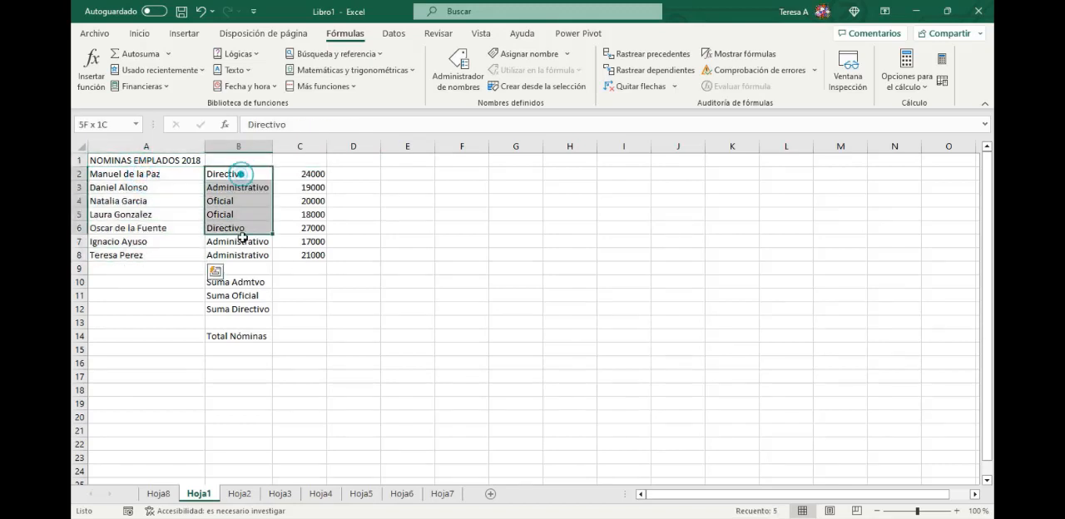
{"action": "left_click_drag", "start_coordinate": [302, 174], "coordinate": [312, 255]}
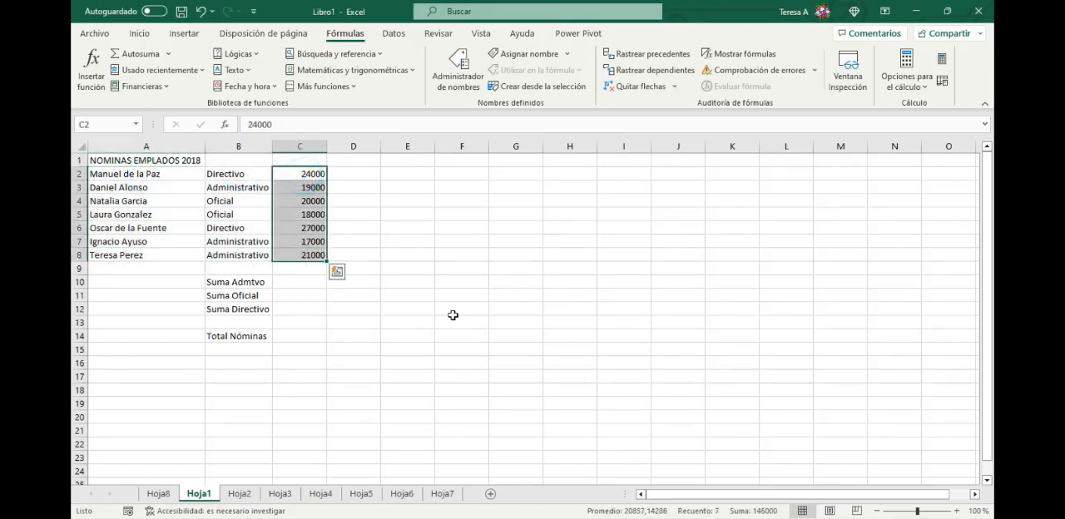
{"action": "left_click", "coordinate": [307, 287]}
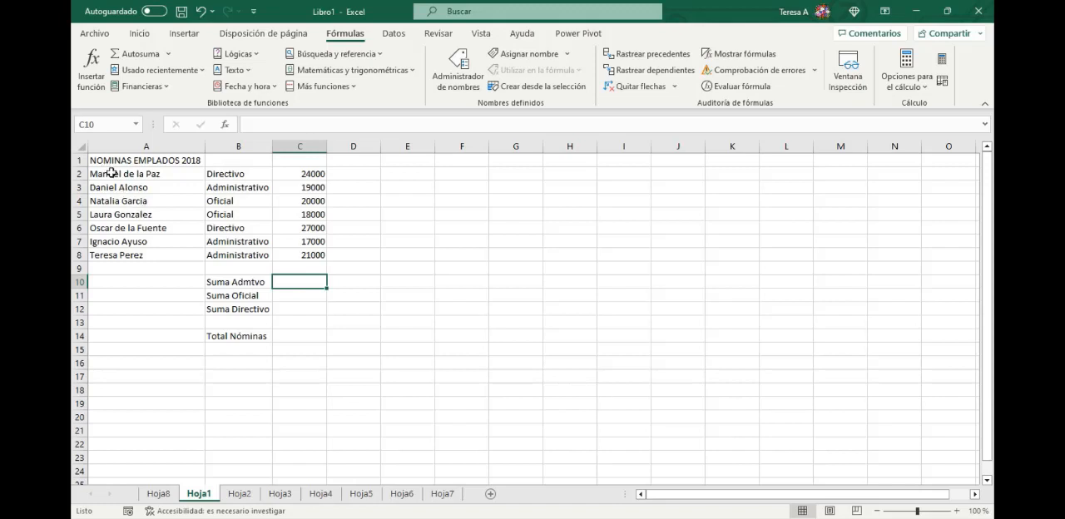
{"action": "left_click_drag", "start_coordinate": [107, 174], "coordinate": [123, 252]}
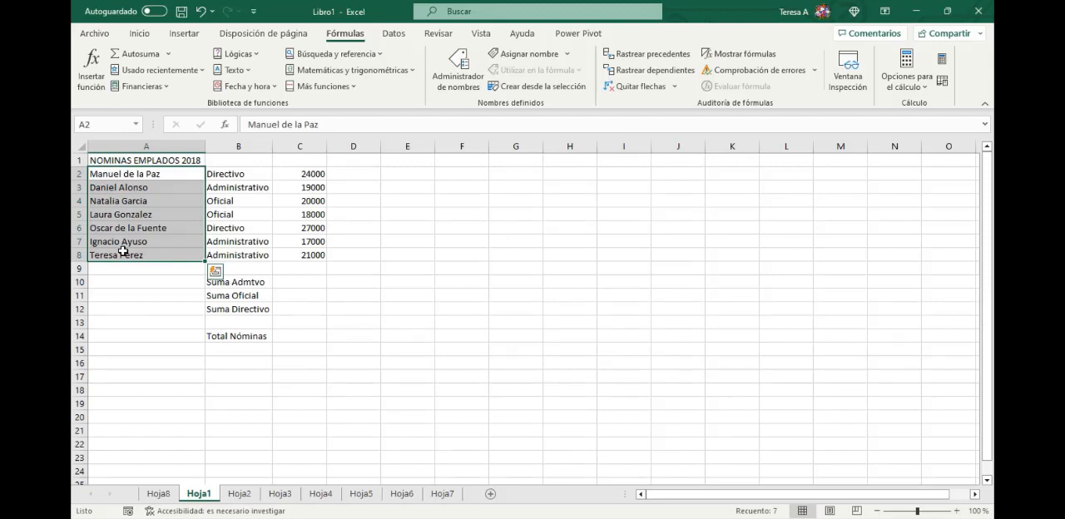
{"action": "left_click", "coordinate": [407, 281]}
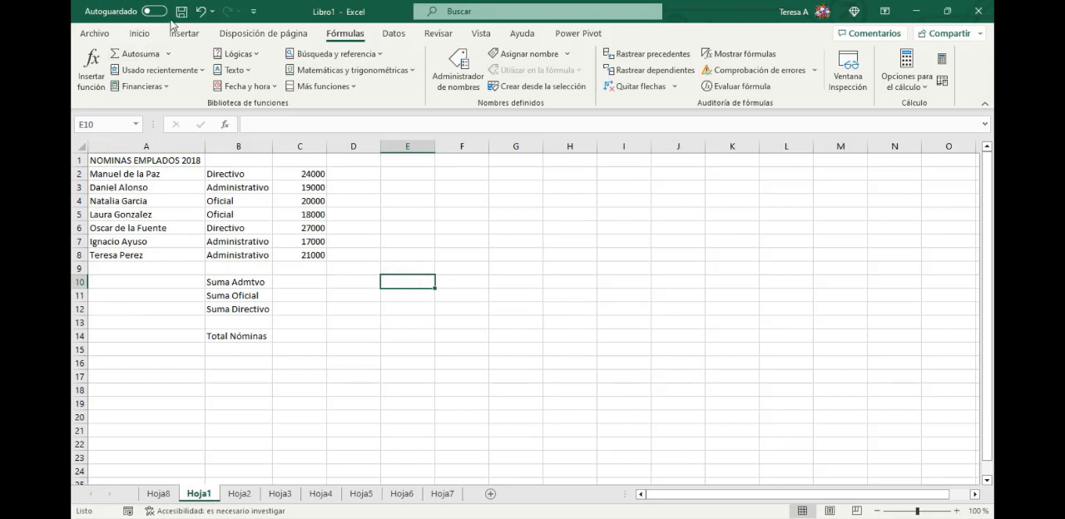
- Try to turn on filtering from an empty cell outside the payroll table
{"action": "left_click", "coordinate": [139, 33]}
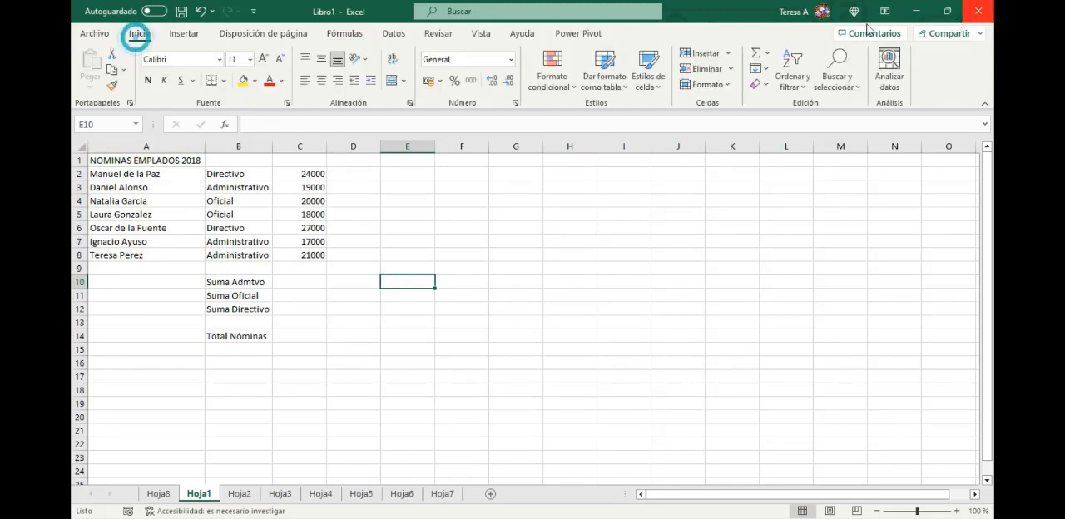
{"action": "left_click", "coordinate": [792, 76]}
{"action": "left_click", "coordinate": [818, 167]}
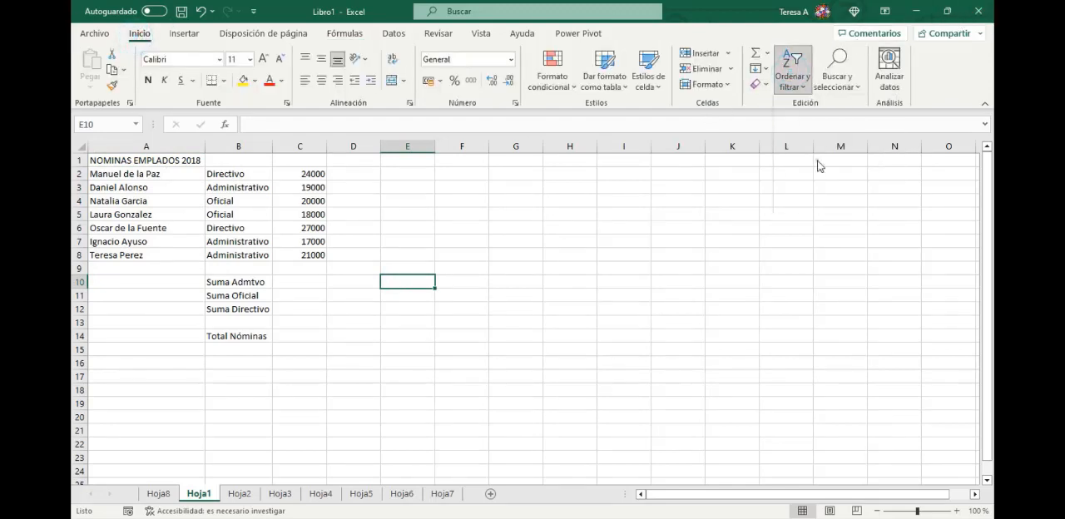
{"action": "left_click", "coordinate": [528, 307]}
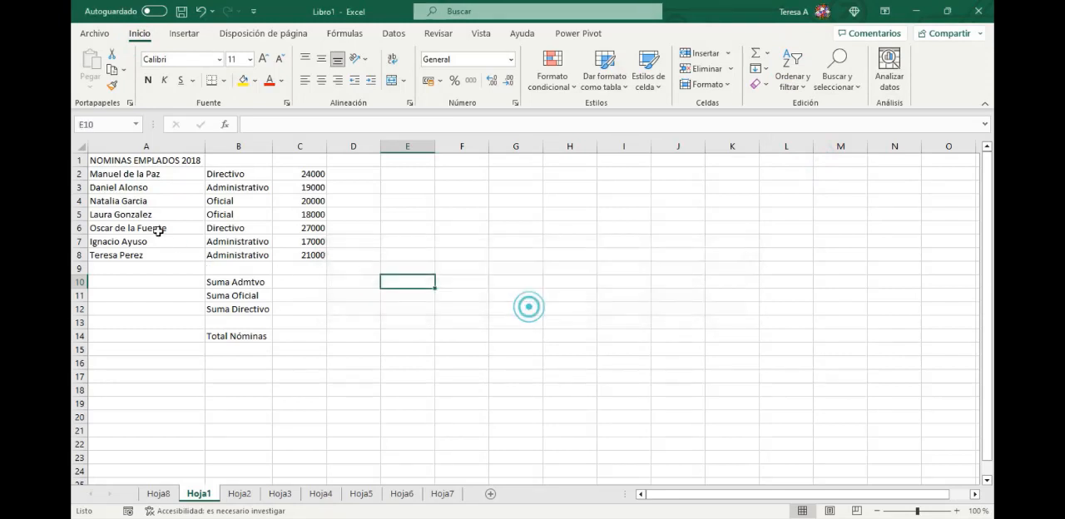
- Turn on filtering for the payroll table and filter column B to show only the Administrativo rows
{"action": "left_click", "coordinate": [158, 231]}
{"action": "left_click", "coordinate": [792, 81]}
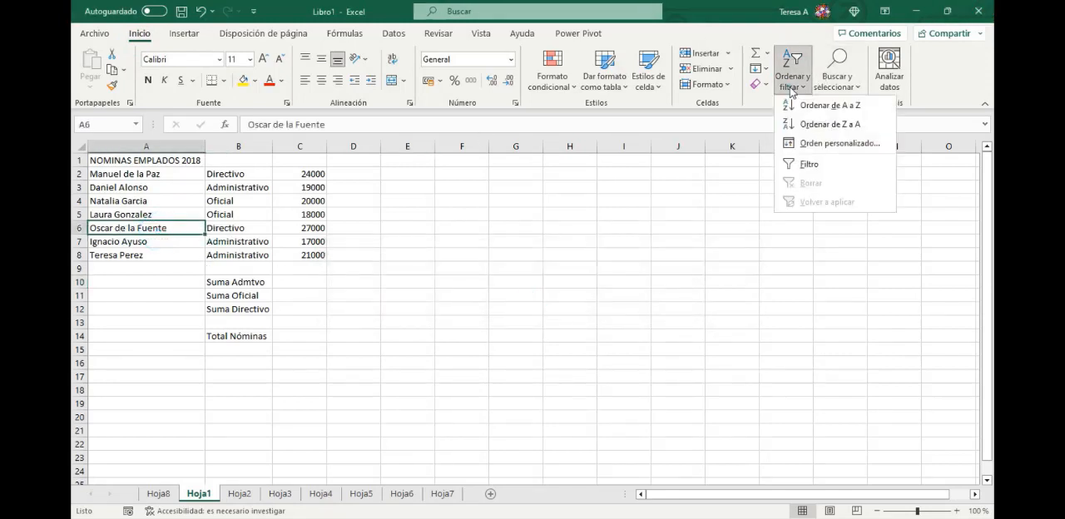
{"action": "left_click", "coordinate": [810, 164]}
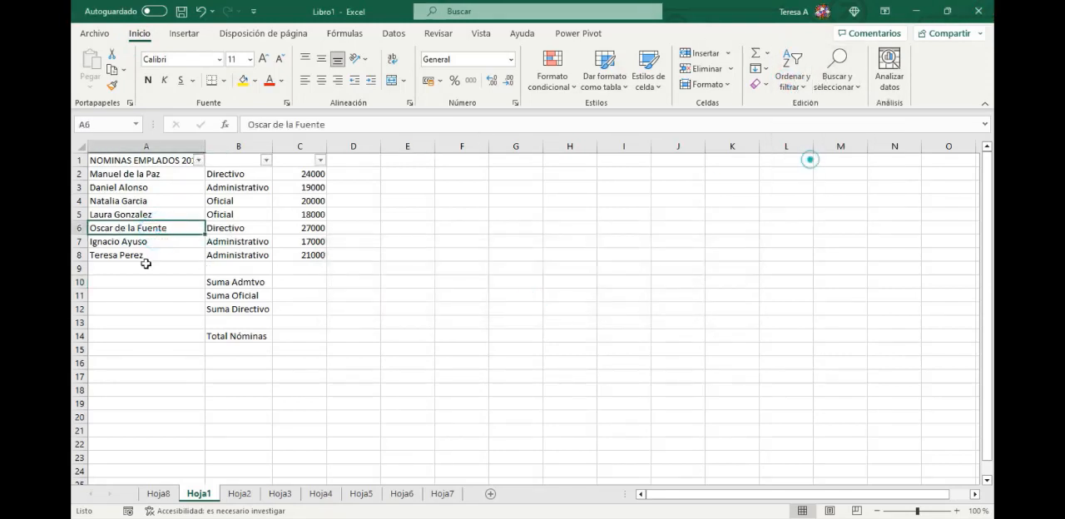
{"action": "left_click", "coordinate": [266, 161]}
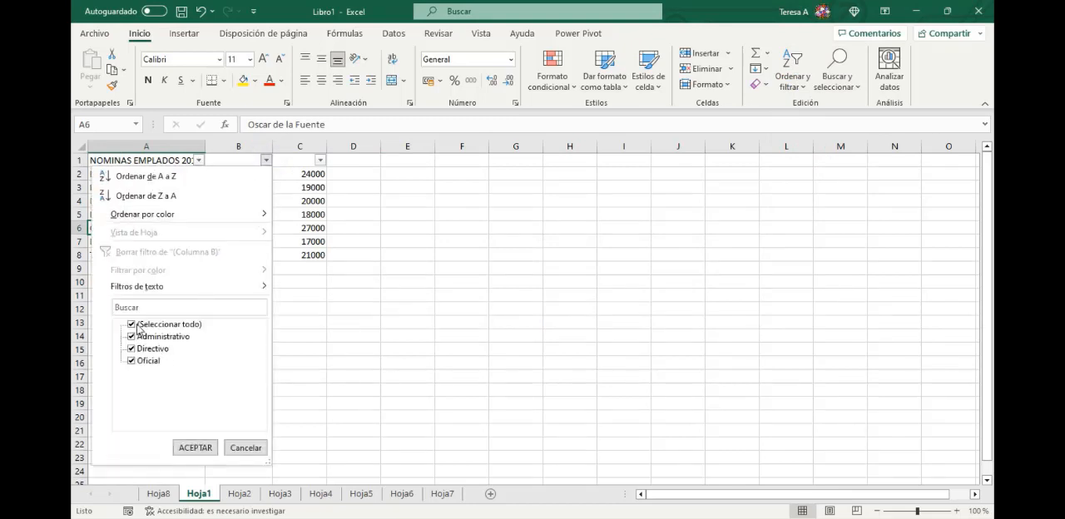
{"action": "left_click", "coordinate": [133, 325]}
{"action": "left_click", "coordinate": [132, 336]}
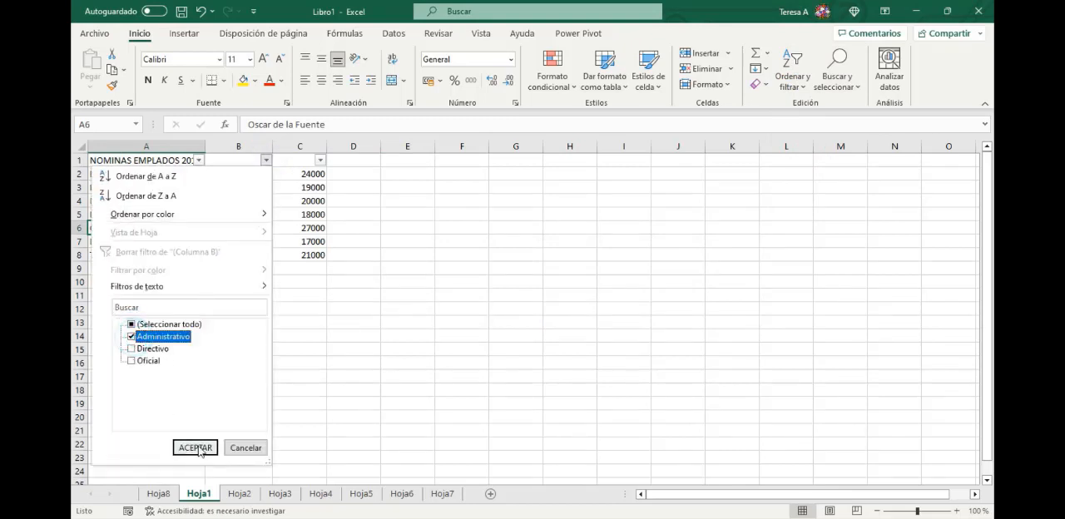
{"action": "left_click", "coordinate": [196, 447]}
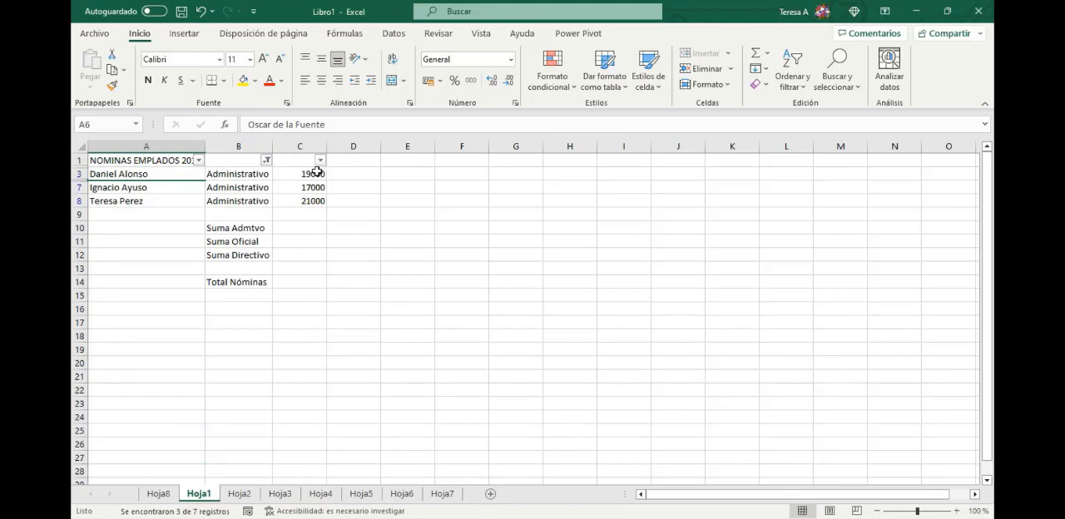
- Total the administrative salaries in C10 beside Suma Admtvo with the formula =C3+C7+C8
{"action": "left_click_drag", "start_coordinate": [318, 172], "coordinate": [313, 202]}
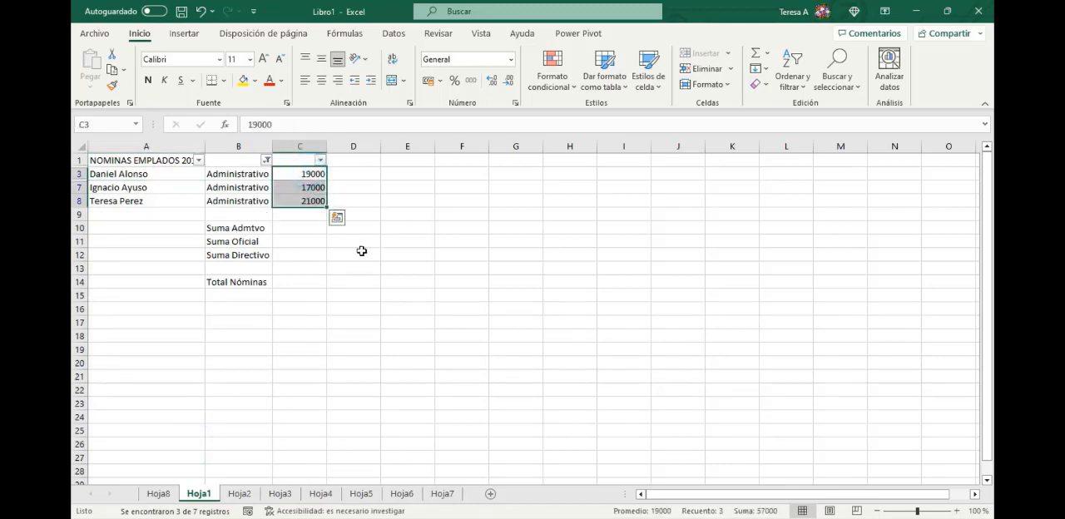
{"action": "left_click", "coordinate": [292, 229]}
{"action": "type", "text": "="}
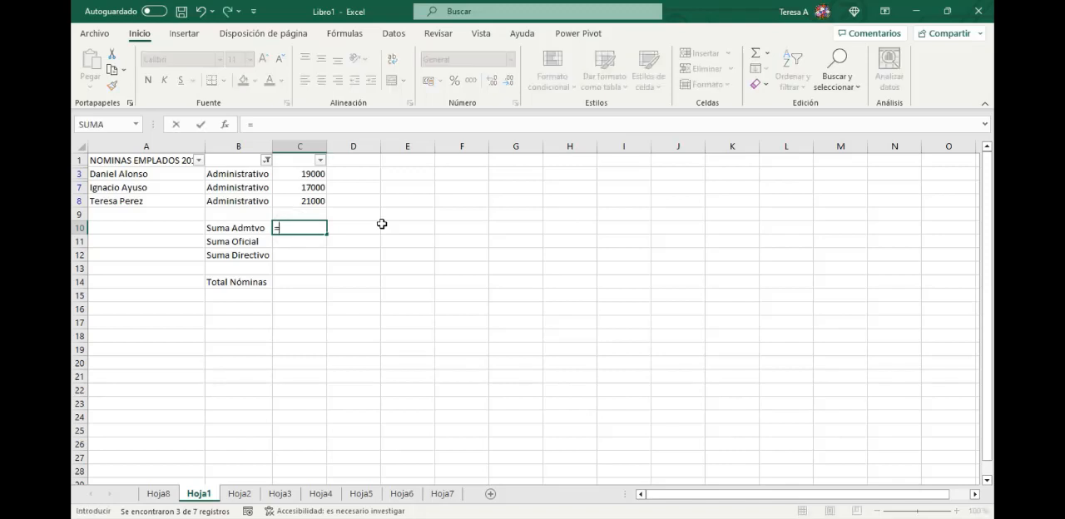
{"action": "left_click", "coordinate": [288, 173]}
{"action": "type", "text": "+"}
{"action": "left_click", "coordinate": [299, 189]}
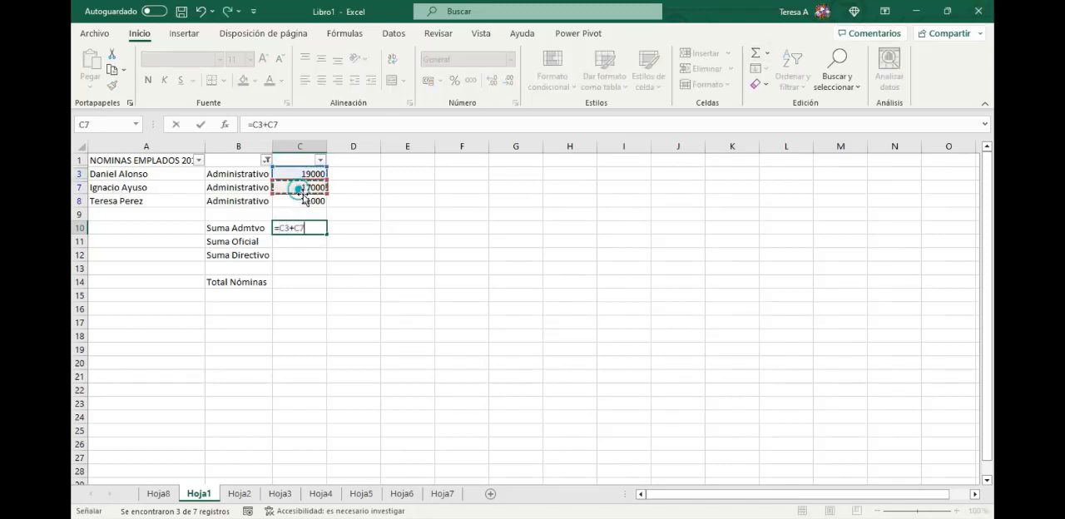
{"action": "type", "text": "+"}
{"action": "left_click", "coordinate": [305, 201]}
{"action": "key", "text": "Return"}
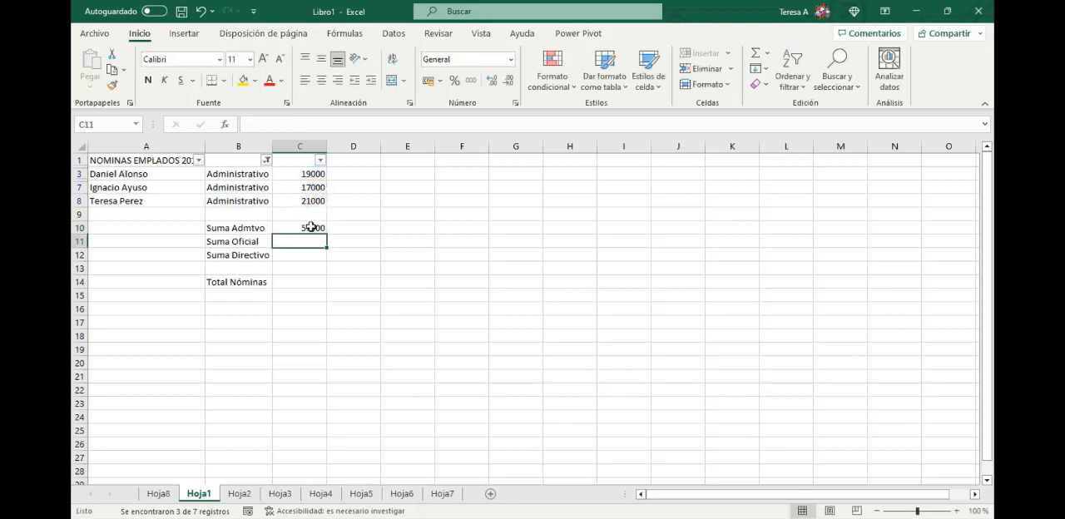
- Try to total the administrative salaries in C10 with the formula =sumar(C3:C8), and clear the cell
{"action": "left_click", "coordinate": [314, 227]}
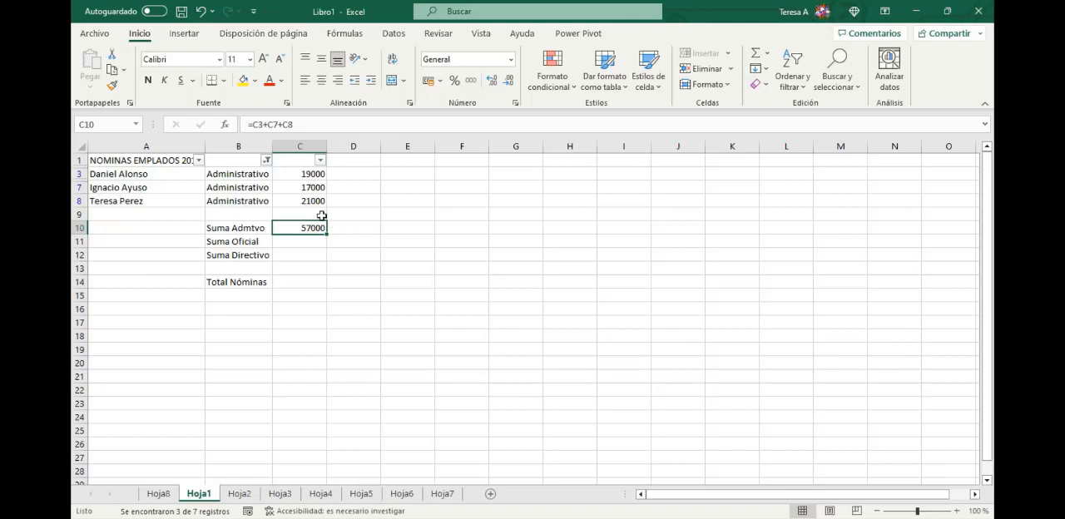
{"action": "type", "text": "="}
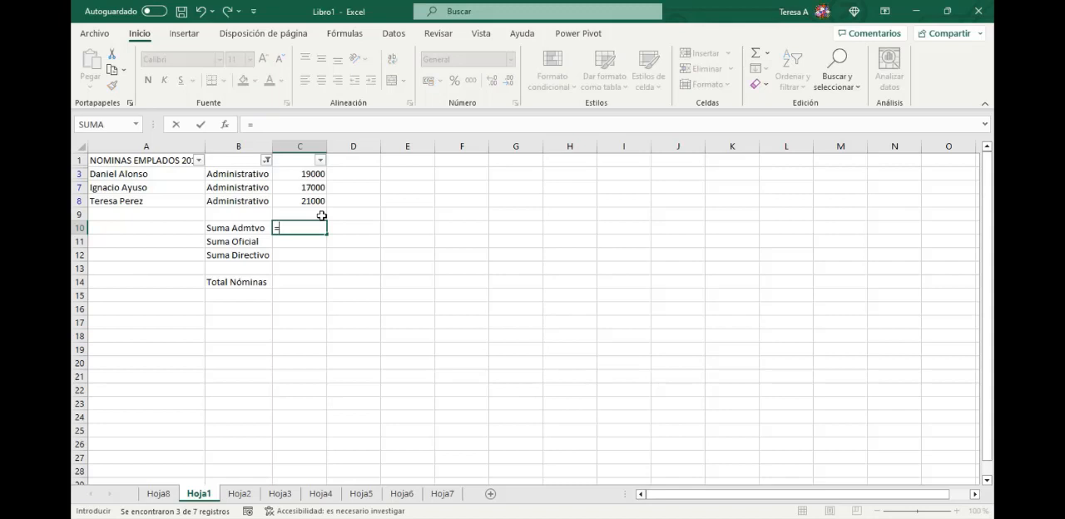
{"action": "type", "text": "sumar("}
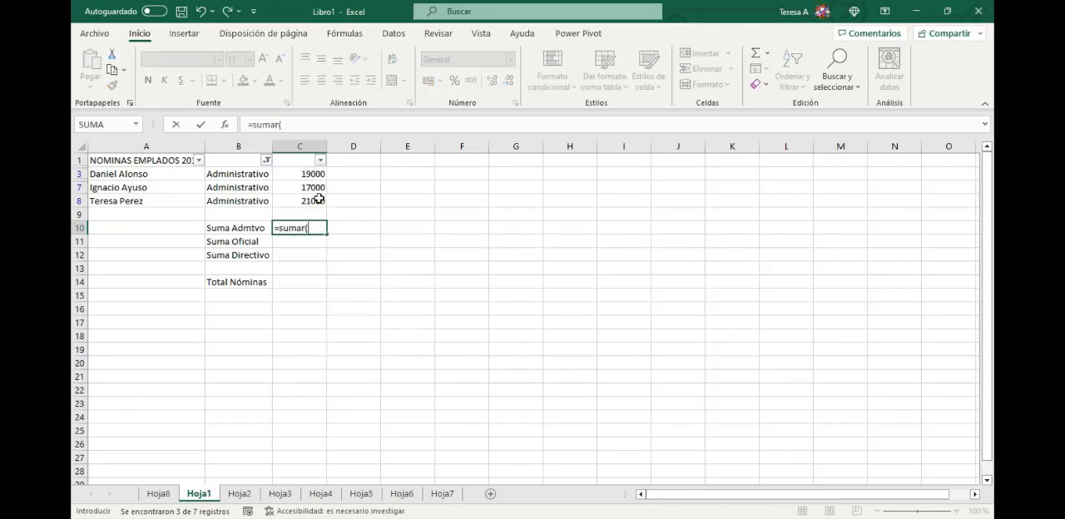
{"action": "left_click_drag", "start_coordinate": [302, 174], "coordinate": [311, 201]}
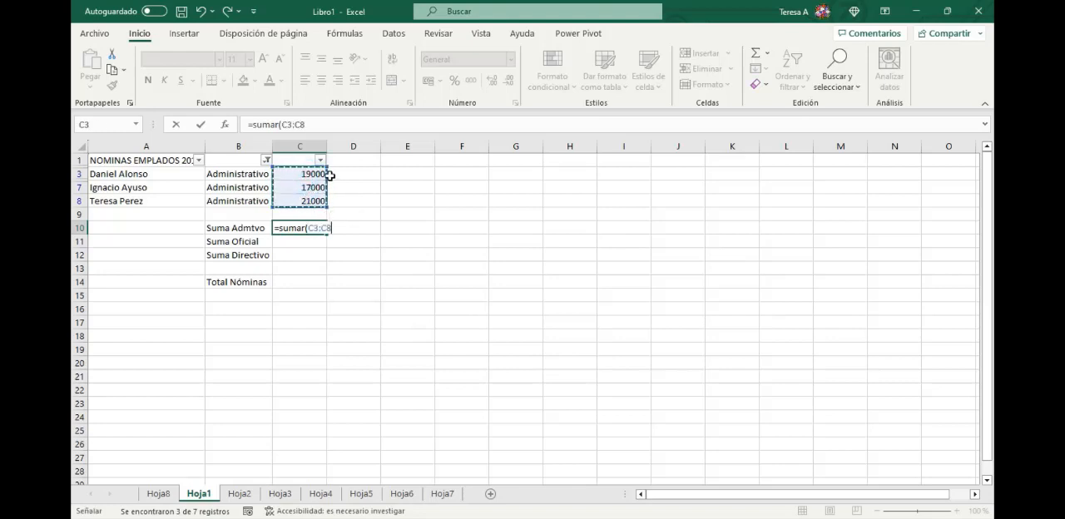
{"action": "type", "text": ")"}
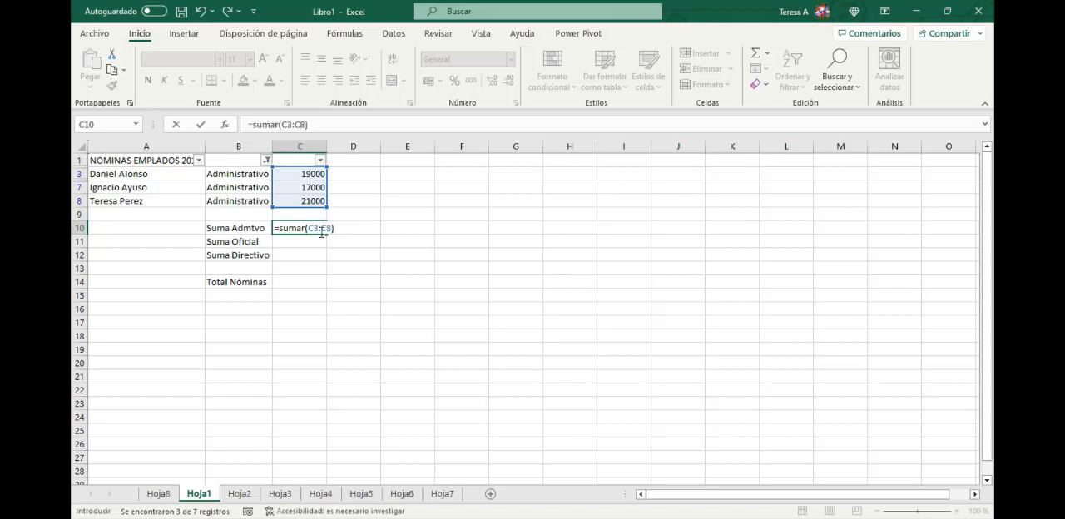
{"action": "key", "text": "Return"}
{"action": "left_click_drag", "start_coordinate": [327, 148], "coordinate": [329, 148]}
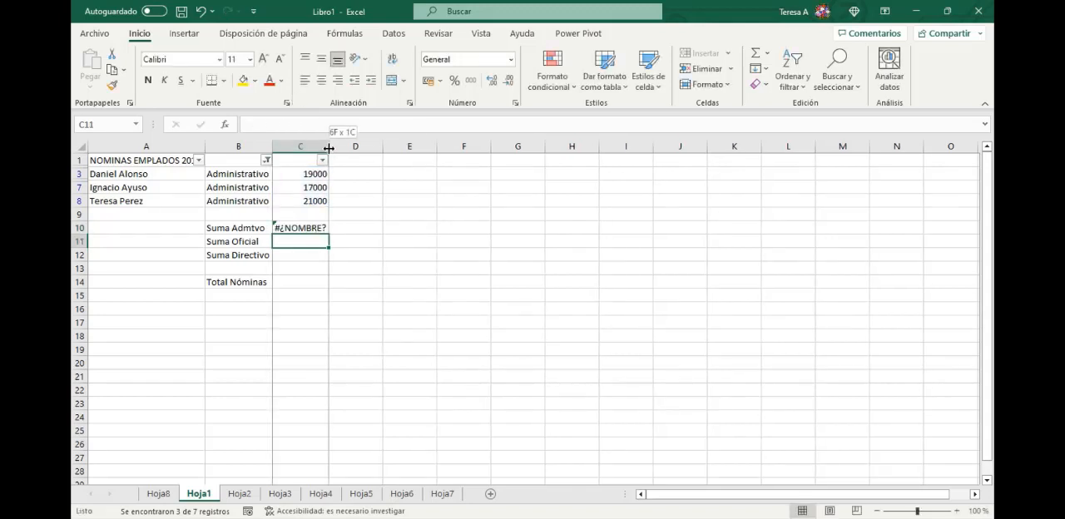
{"action": "left_click", "coordinate": [311, 225]}
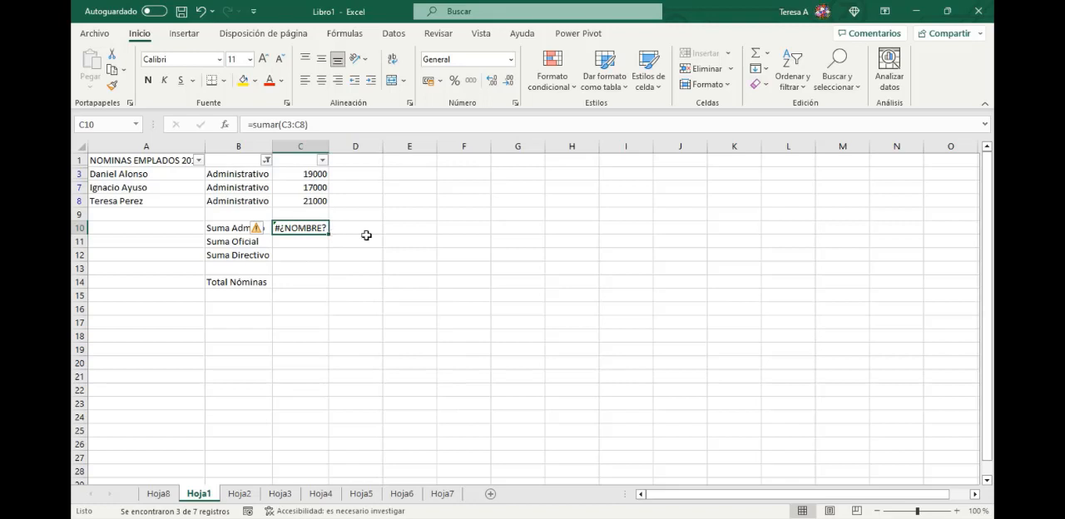
{"action": "key", "text": "Delete"}
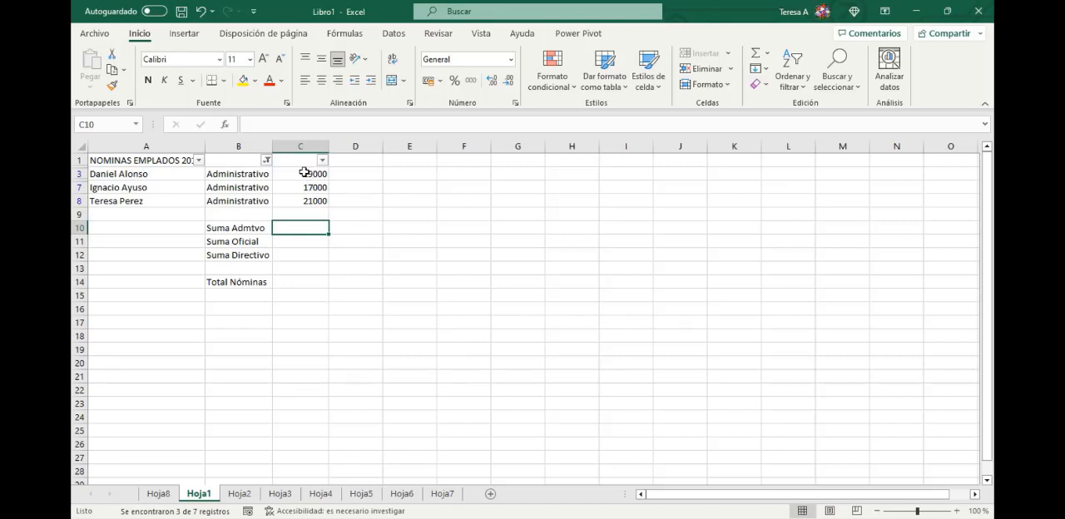
- Reset the column B filter so all job categories in the payroll table are shown
{"action": "left_click", "coordinate": [267, 160]}
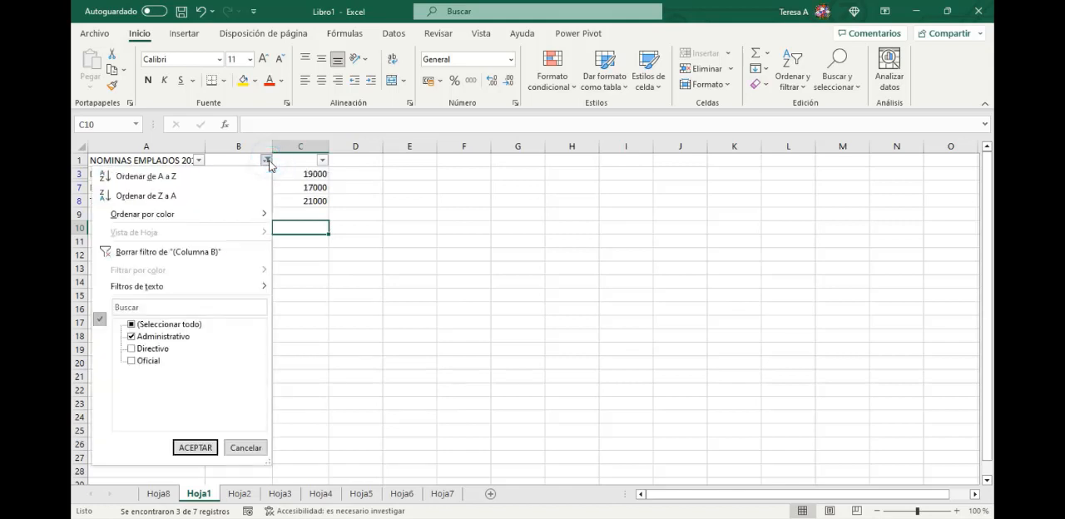
{"action": "left_click", "coordinate": [130, 323]}
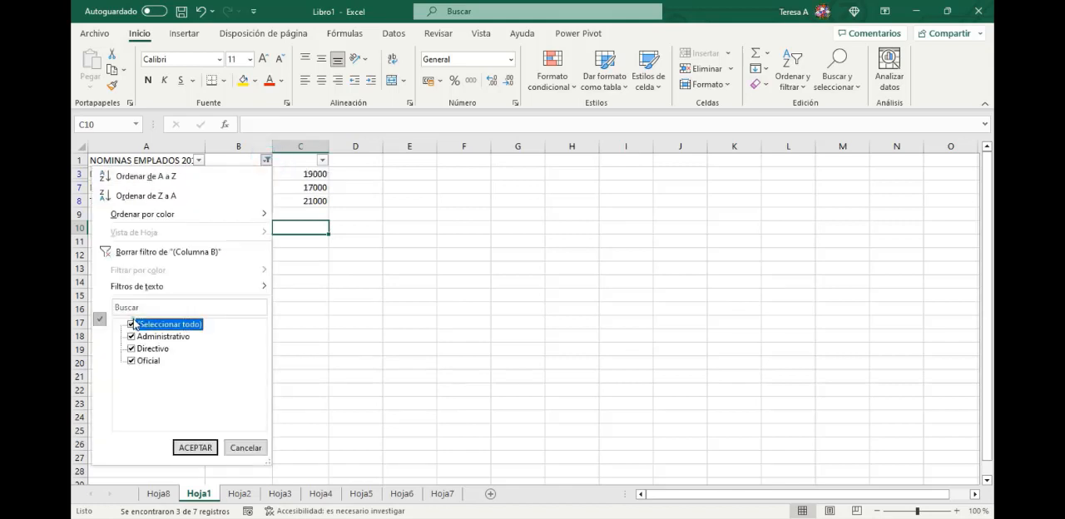
{"action": "left_click", "coordinate": [195, 448]}
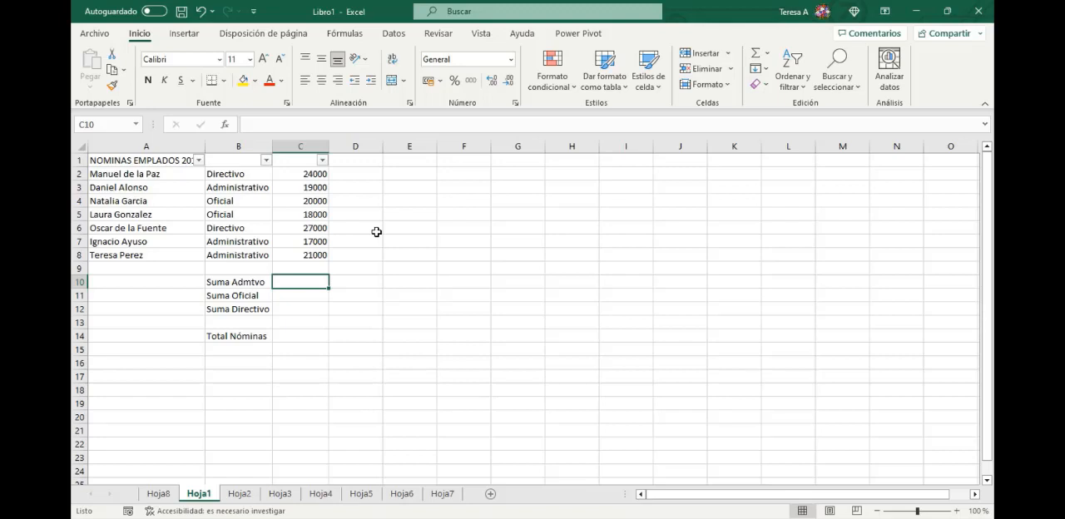
- Start a SUMAR.SI function in C10 and set its Rango argument to the job categories in B2:B8
{"action": "type", "text": "="}
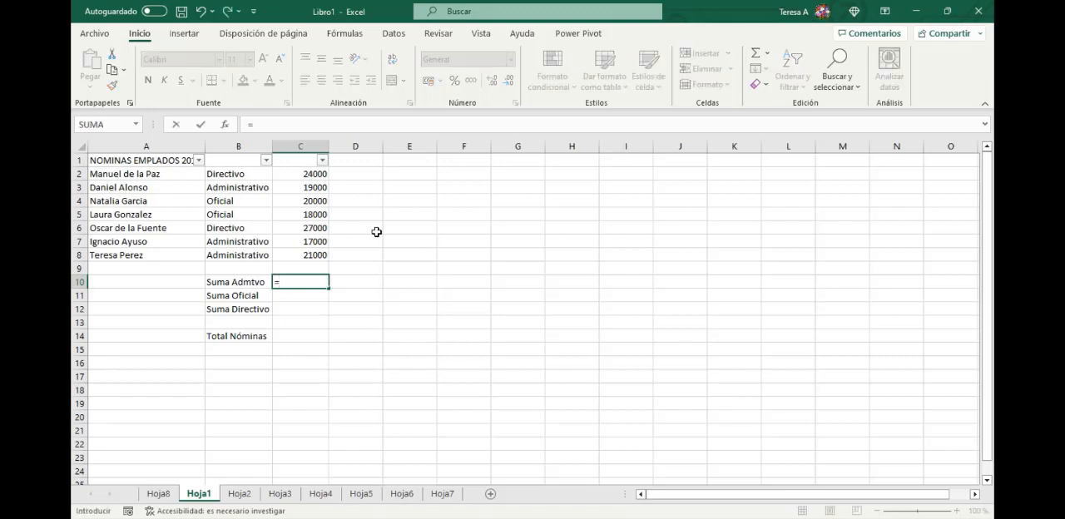
{"action": "type", "text": "sumar"}
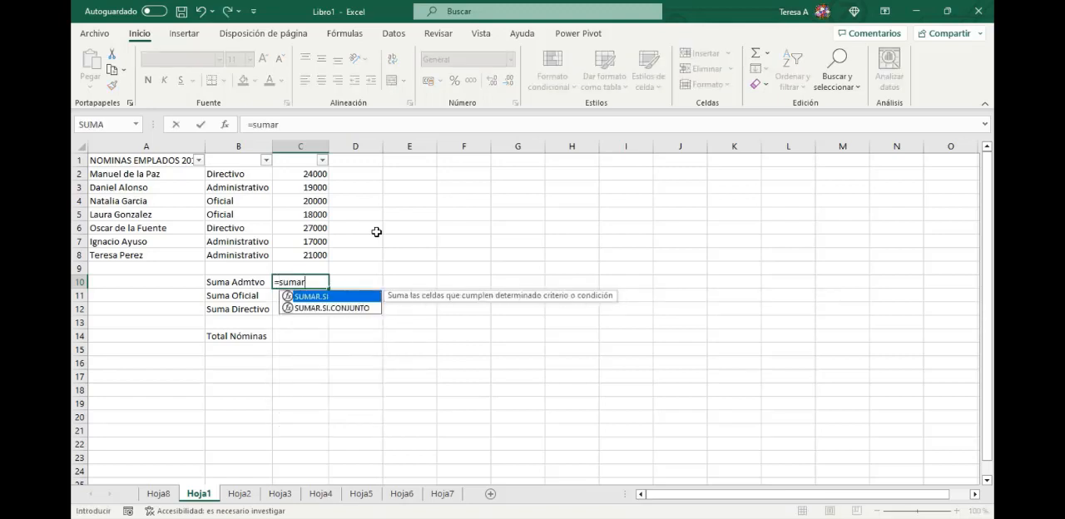
{"action": "double_click", "coordinate": [324, 298]}
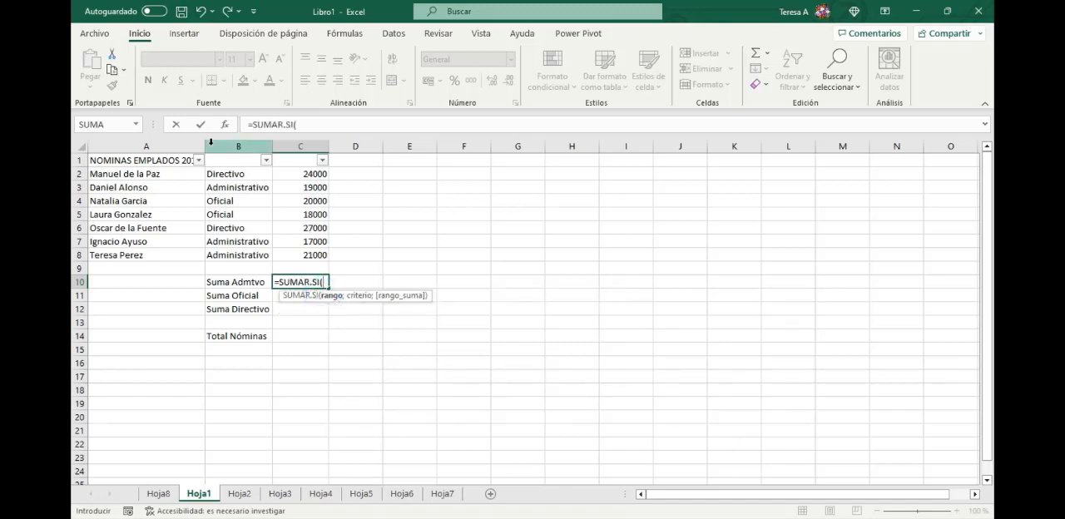
{"action": "left_click", "coordinate": [225, 126]}
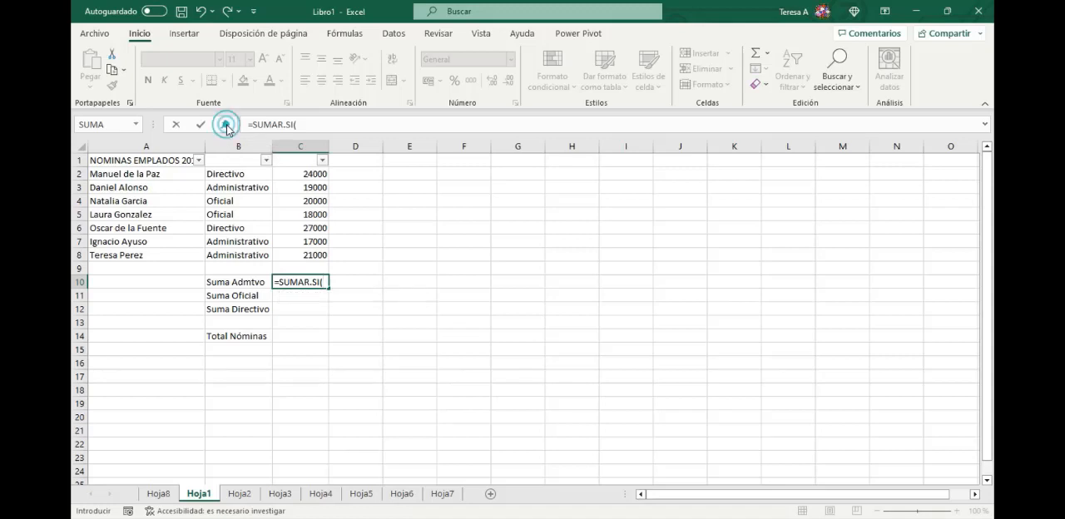
{"action": "left_click_drag", "start_coordinate": [410, 214], "coordinate": [580, 79]}
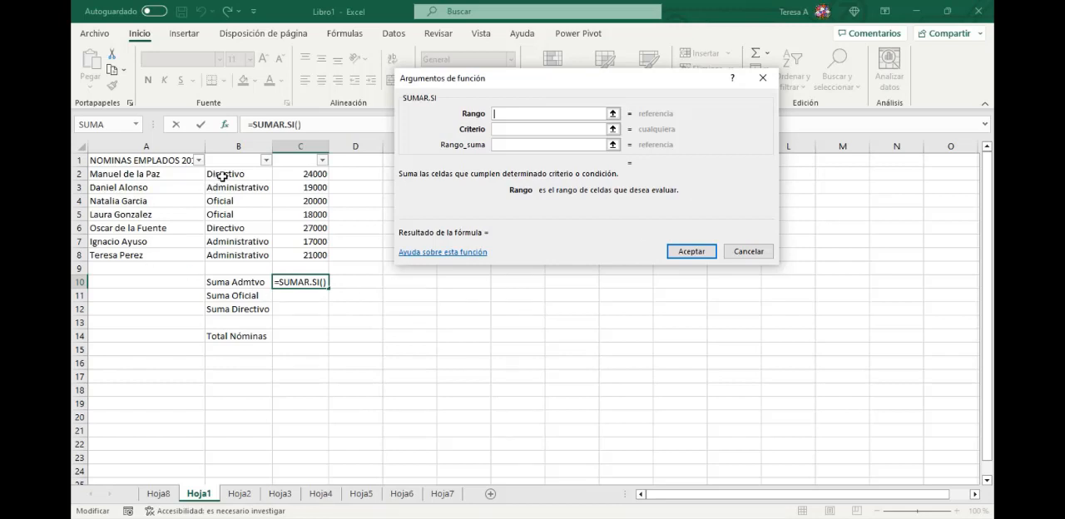
{"action": "left_click_drag", "start_coordinate": [222, 177], "coordinate": [238, 255]}
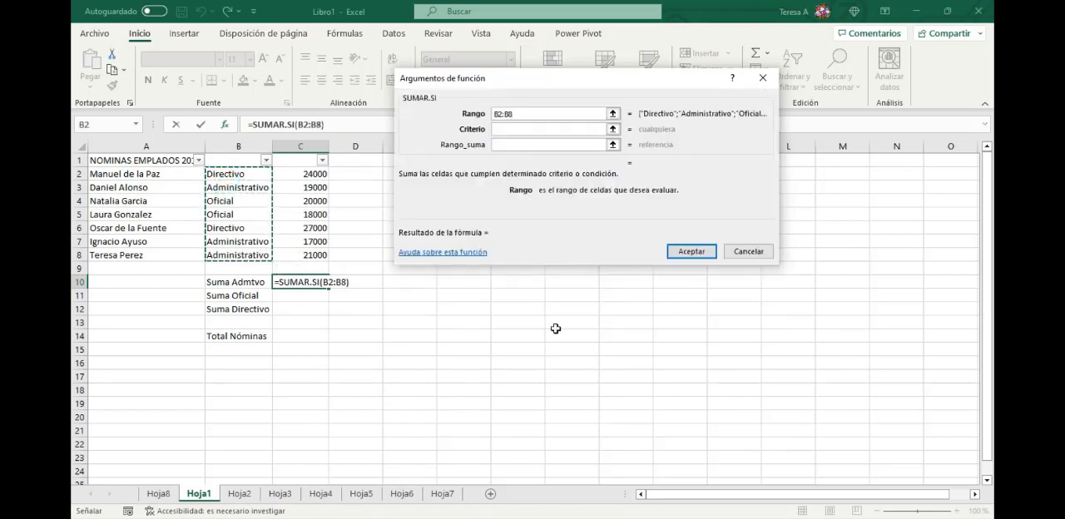
{"action": "left_click", "coordinate": [504, 129]}
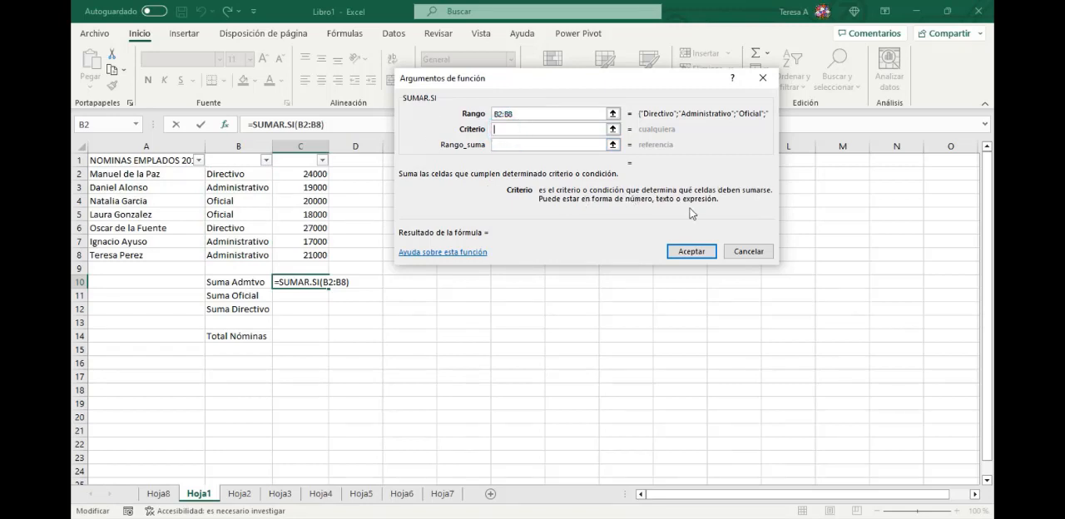
{"action": "left_click", "coordinate": [236, 188]}
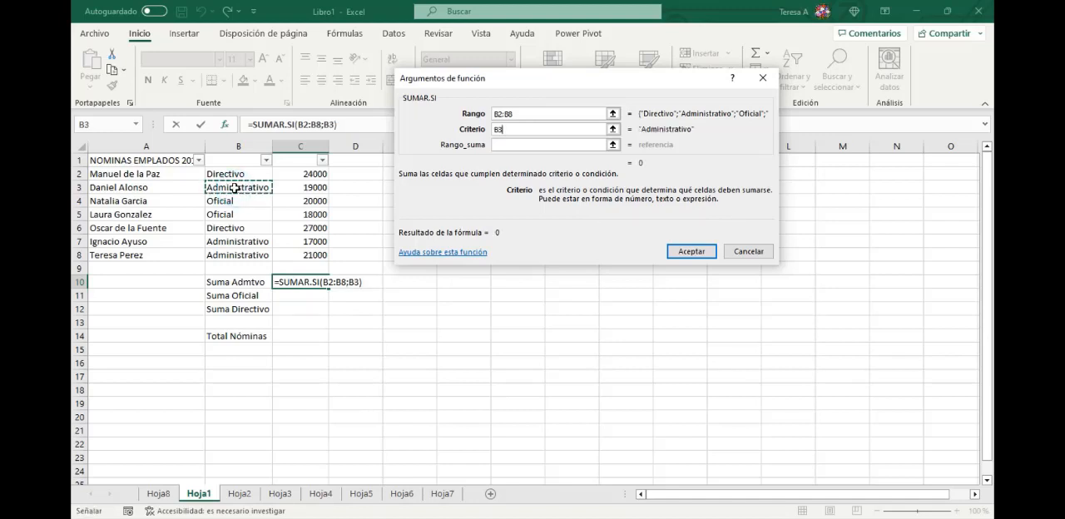
{"action": "key", "text": "BackSpace"}
{"action": "key", "text": "BackSpace"}
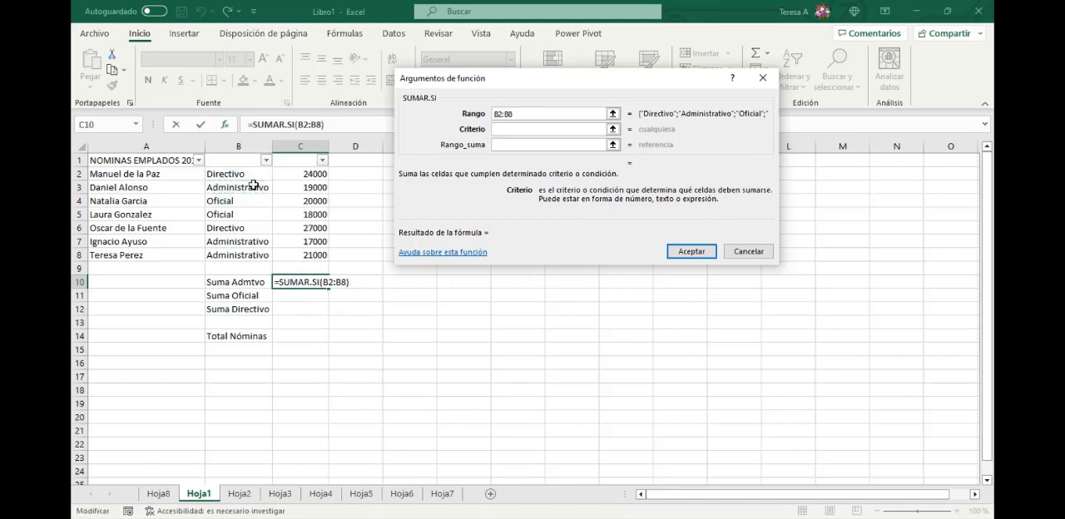
- Complete the SUMAR.SI function in C10 with the criterion Administrativo and the sum range C2:C8
{"action": "type", "text": "Administ"}
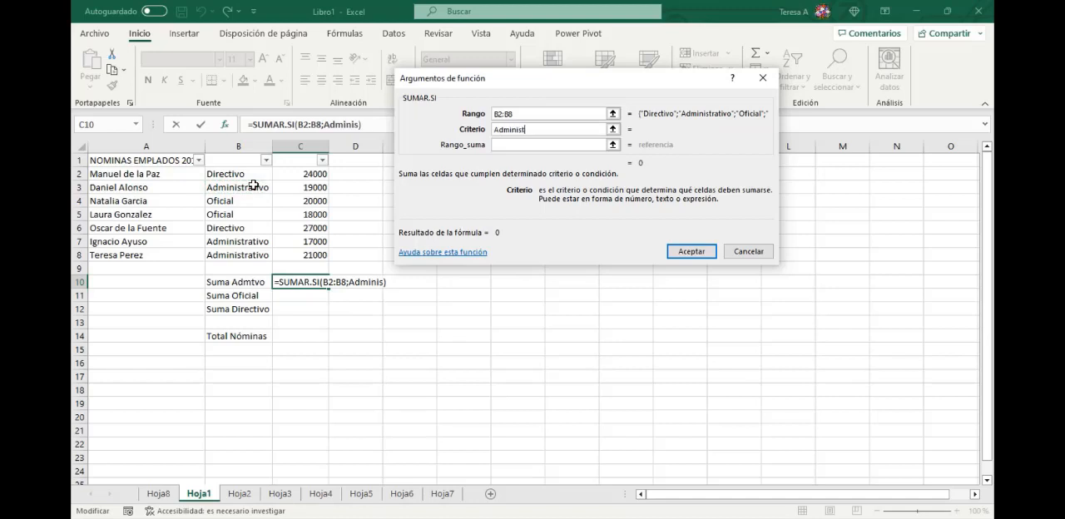
{"action": "type", "text": "rativo"}
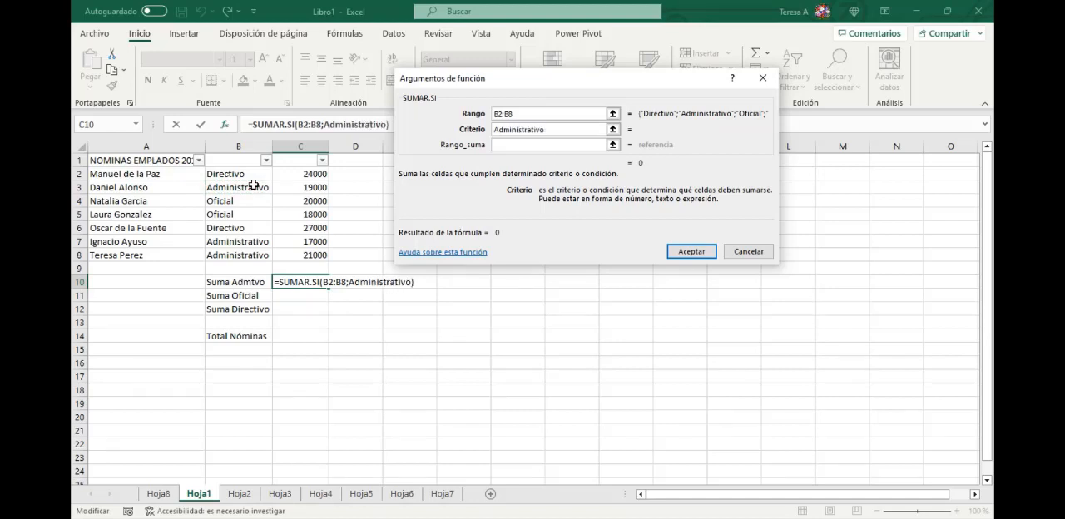
{"action": "key", "text": "Tab"}
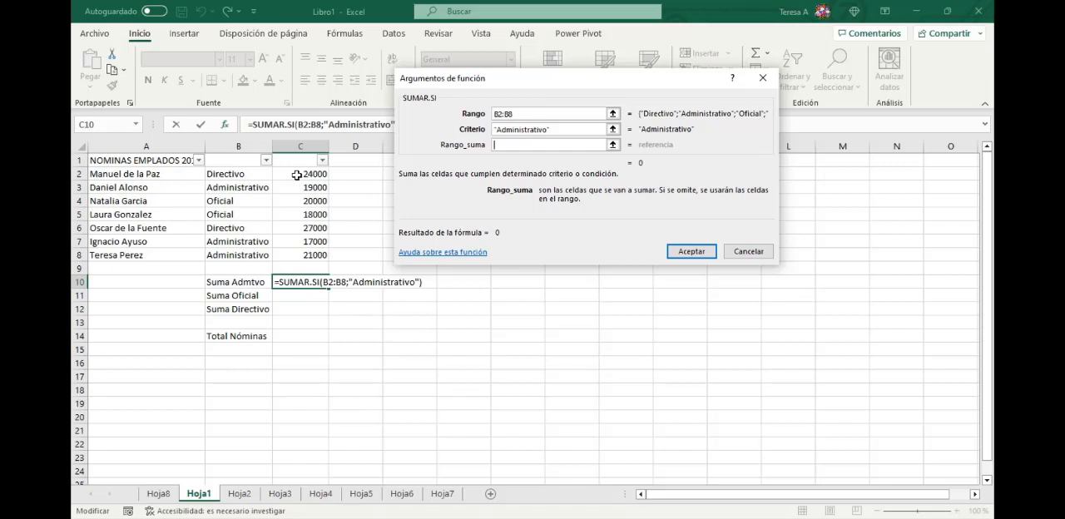
{"action": "left_click_drag", "start_coordinate": [294, 174], "coordinate": [308, 255]}
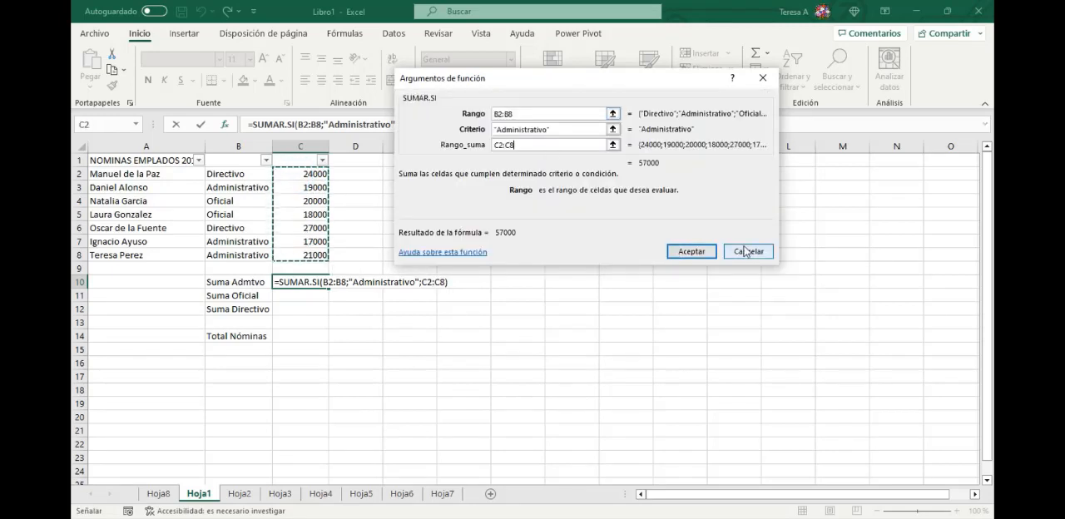
{"action": "left_click", "coordinate": [689, 253]}
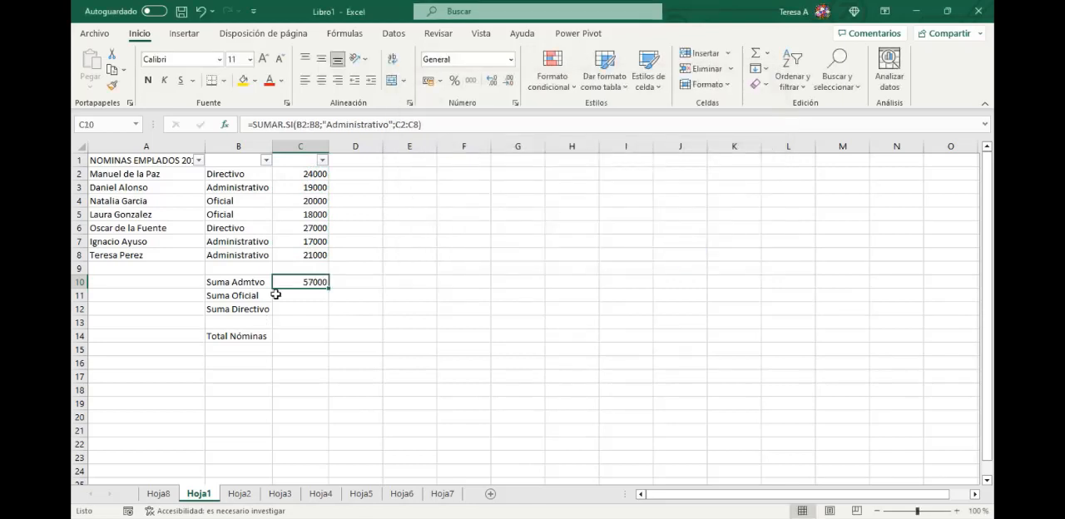
- Filter column B to only Administrativo and select the visible salaries in C3:C8 to check their sum against C10
{"action": "left_click", "coordinate": [265, 160]}
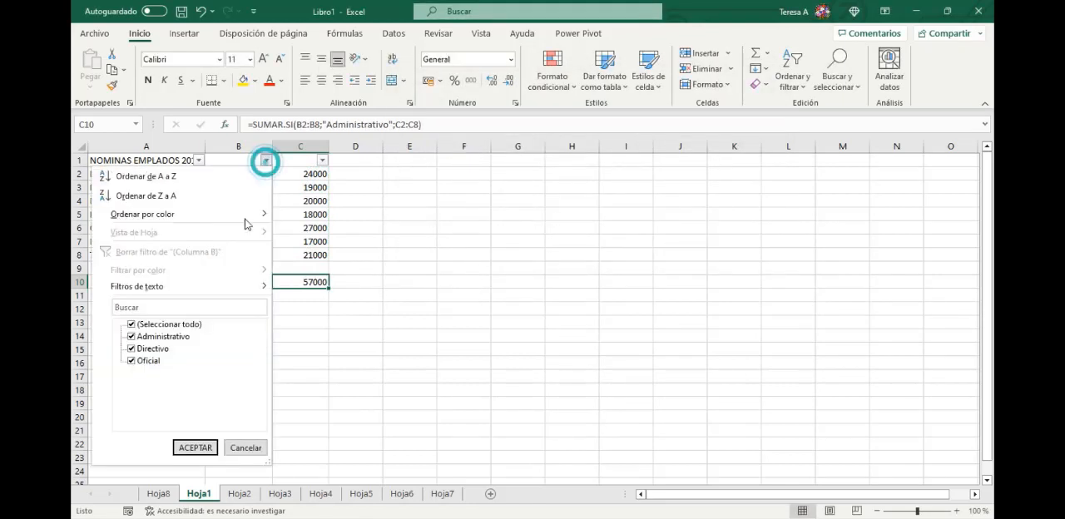
{"action": "left_click", "coordinate": [131, 325]}
{"action": "left_click", "coordinate": [130, 336]}
{"action": "left_click", "coordinate": [194, 448]}
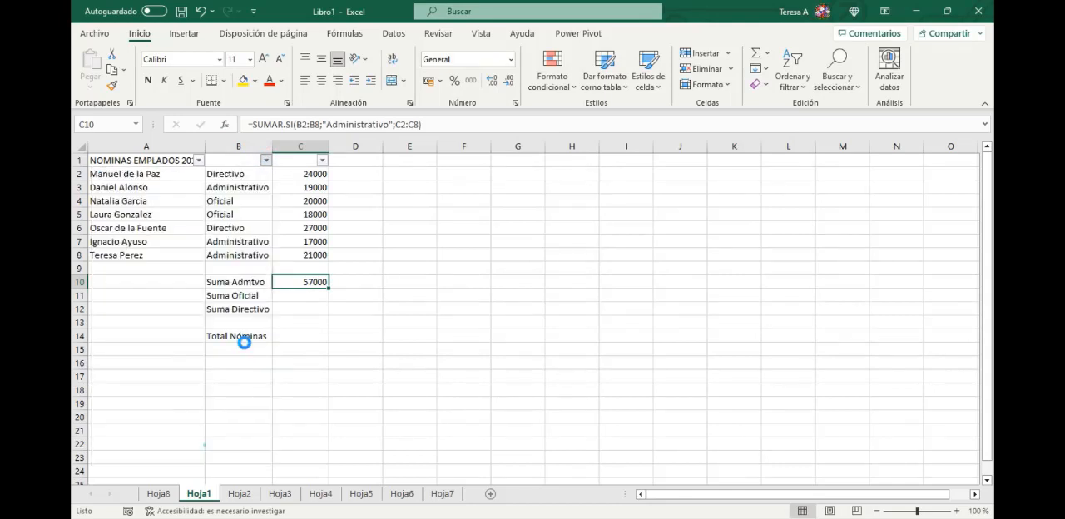
{"action": "left_click", "coordinate": [310, 174]}
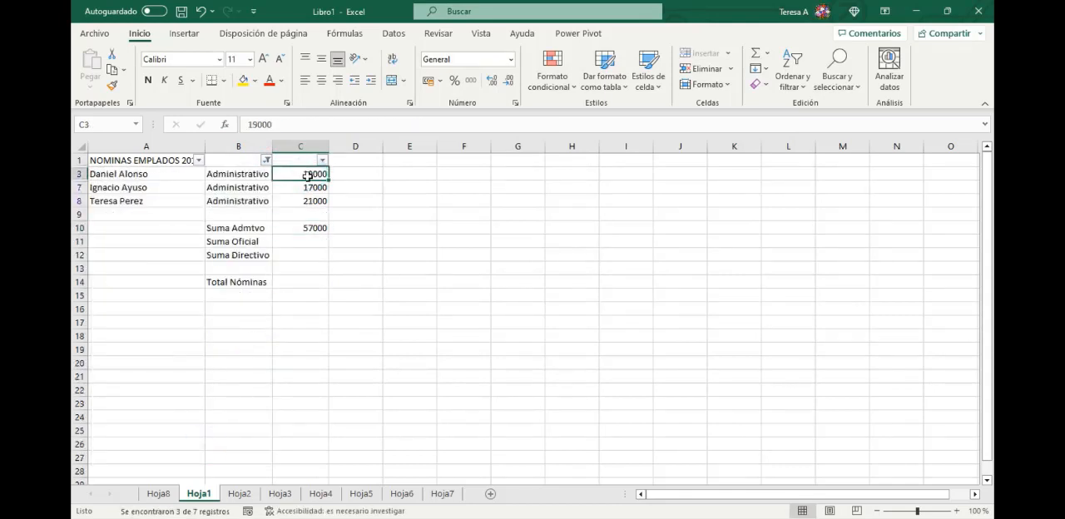
{"action": "left_click_drag", "start_coordinate": [310, 173], "coordinate": [310, 200]}
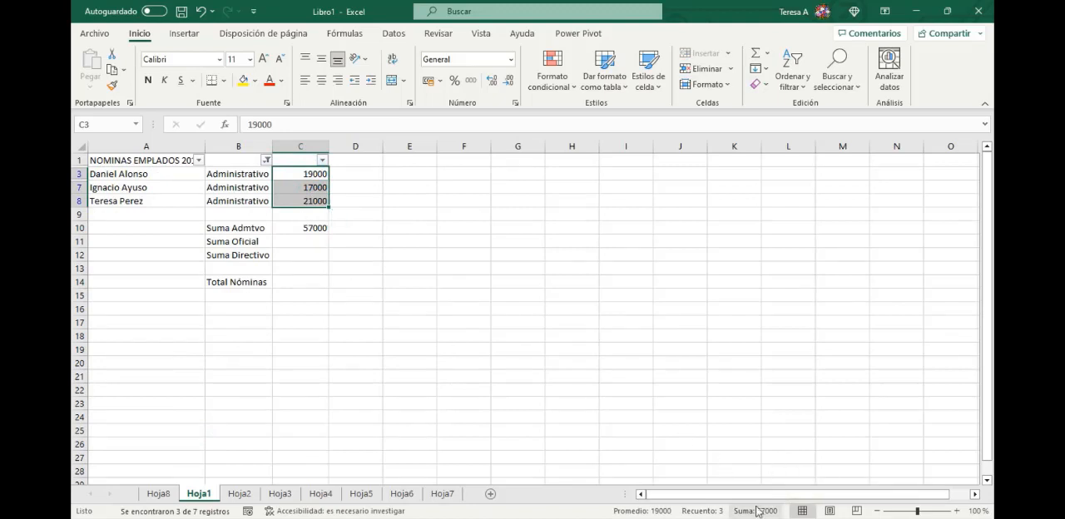
- Show every job category again by selecting all values in the column B filter
{"action": "left_click", "coordinate": [266, 160]}
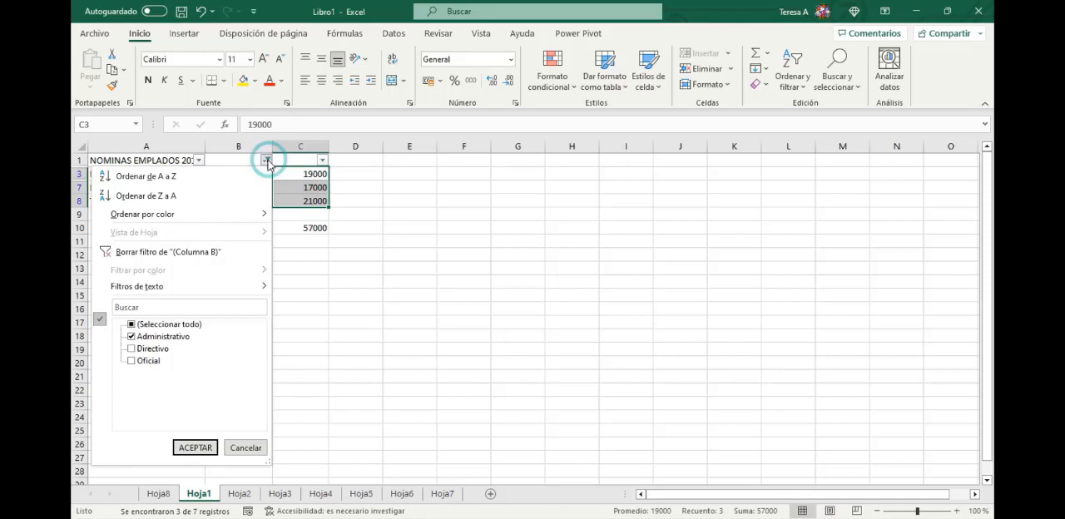
{"action": "left_click", "coordinate": [133, 325]}
{"action": "left_click", "coordinate": [196, 448]}
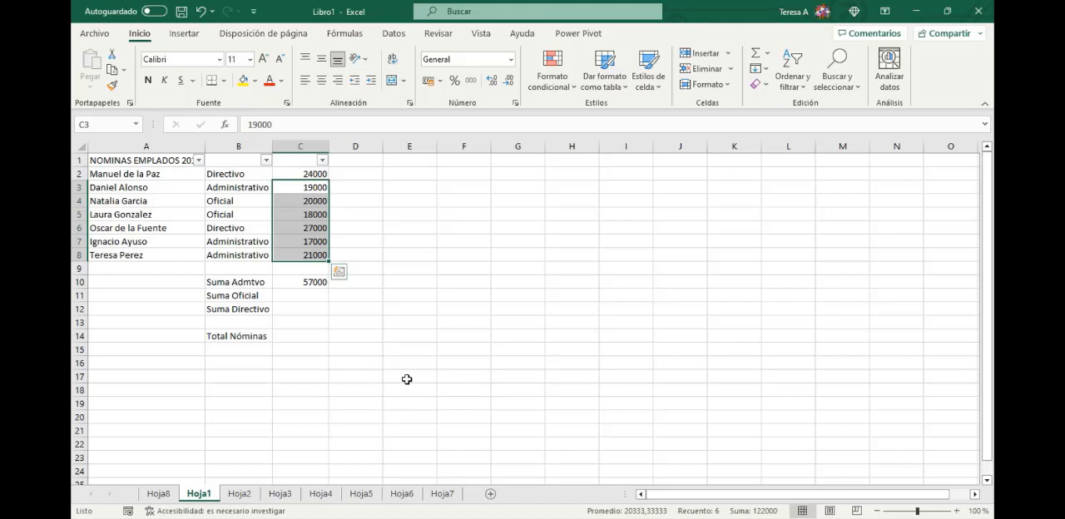
- Start a SUMAR.SI function in C11 for Suma Oficial and set its Rango argument to B2:B8
{"action": "left_click", "coordinate": [292, 295]}
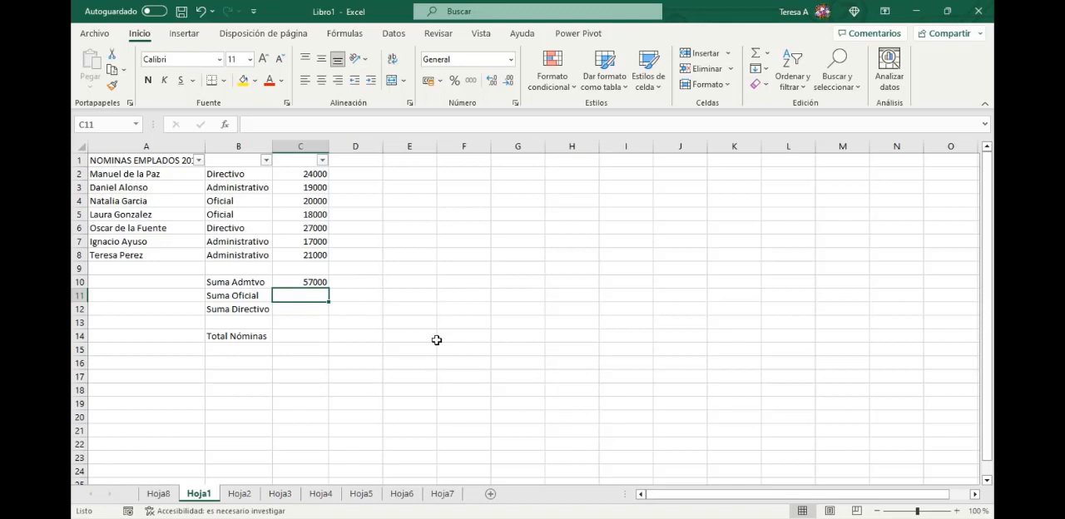
{"action": "type", "text": "=sumar.si"}
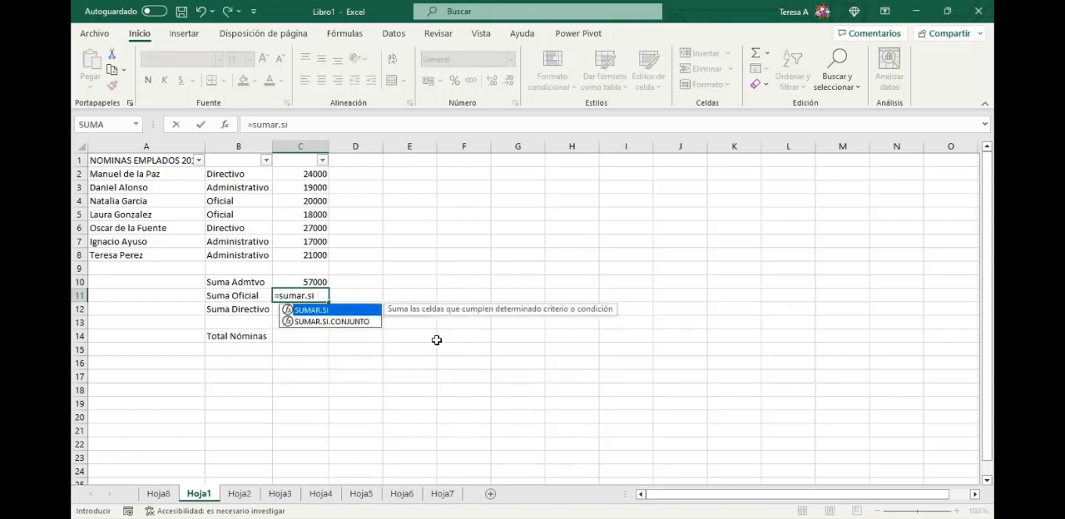
{"action": "type", "text": "("}
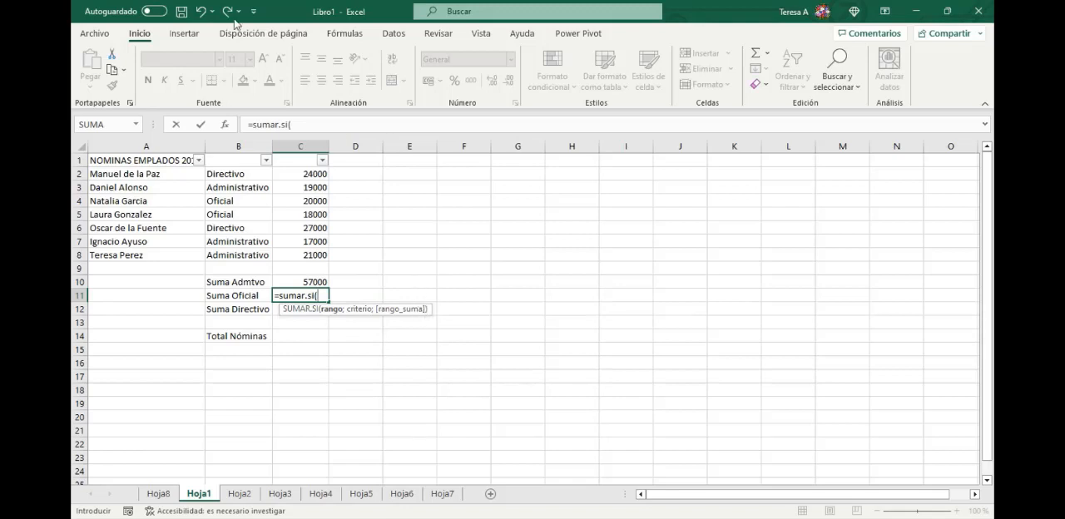
{"action": "left_click", "coordinate": [227, 127]}
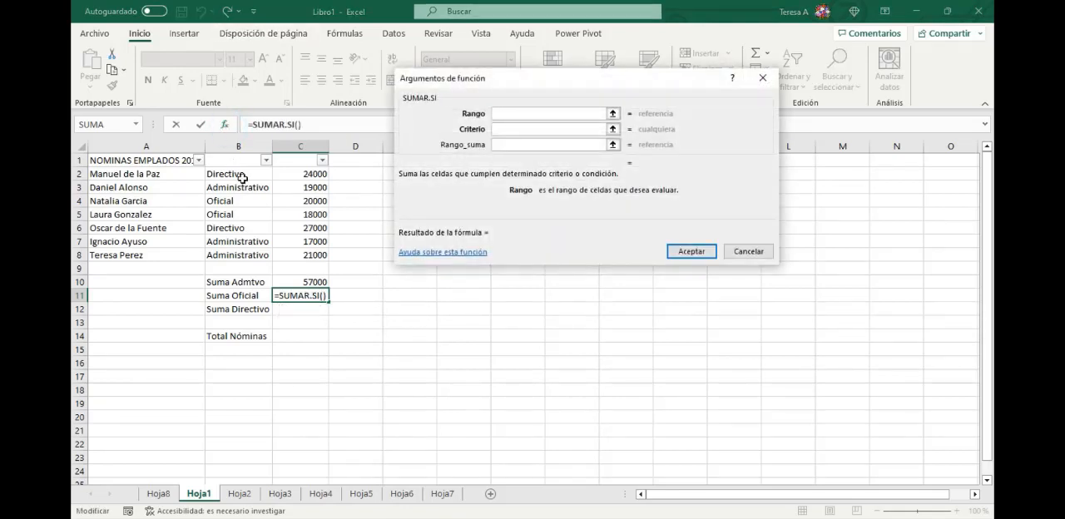
{"action": "left_click_drag", "start_coordinate": [242, 178], "coordinate": [236, 253]}
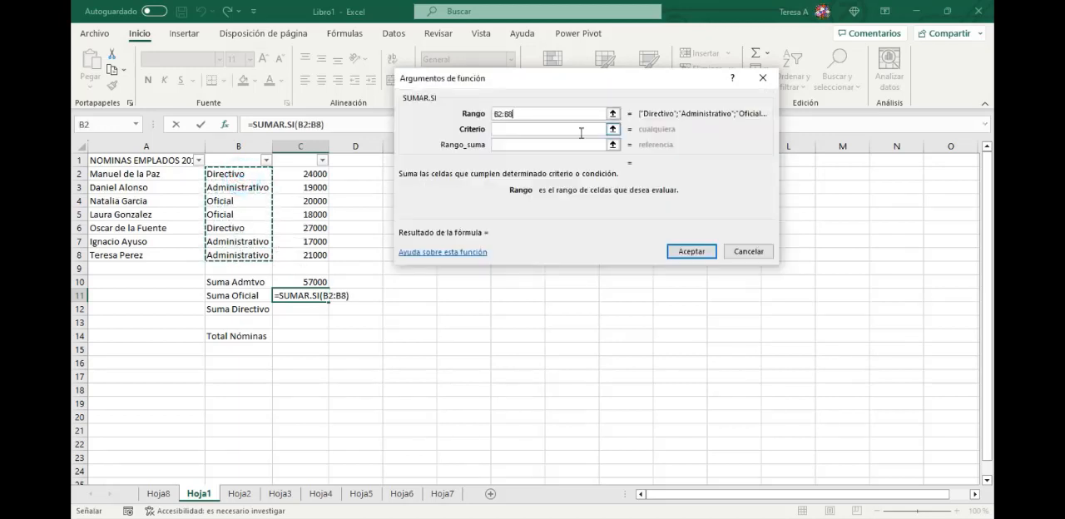
- Complete the SUMAR.SI function in C11 with cell B4 (Oficial) as the criterion and C2:C8 as the sum range
{"action": "key", "text": "Tab"}
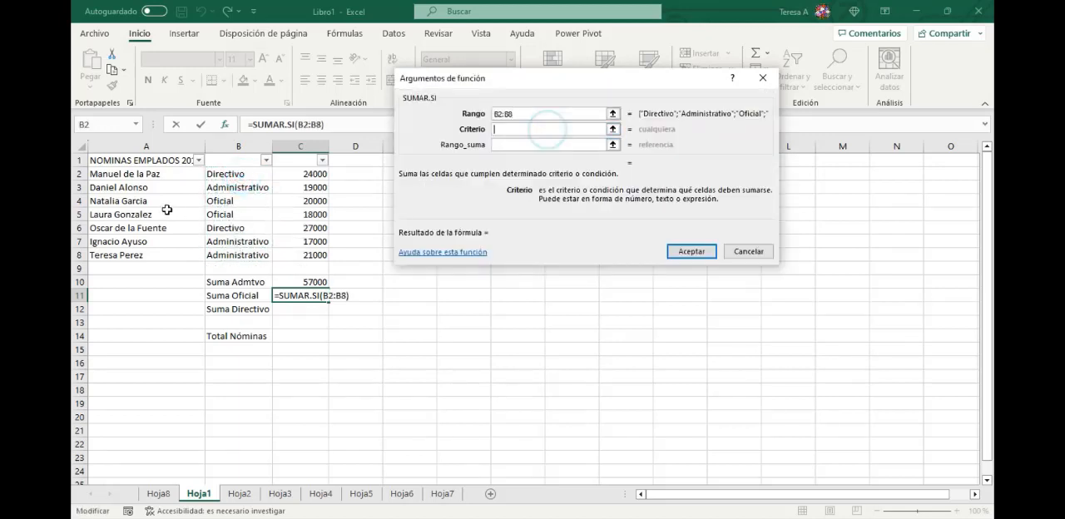
{"action": "left_click", "coordinate": [223, 200]}
{"action": "left_click", "coordinate": [537, 145]}
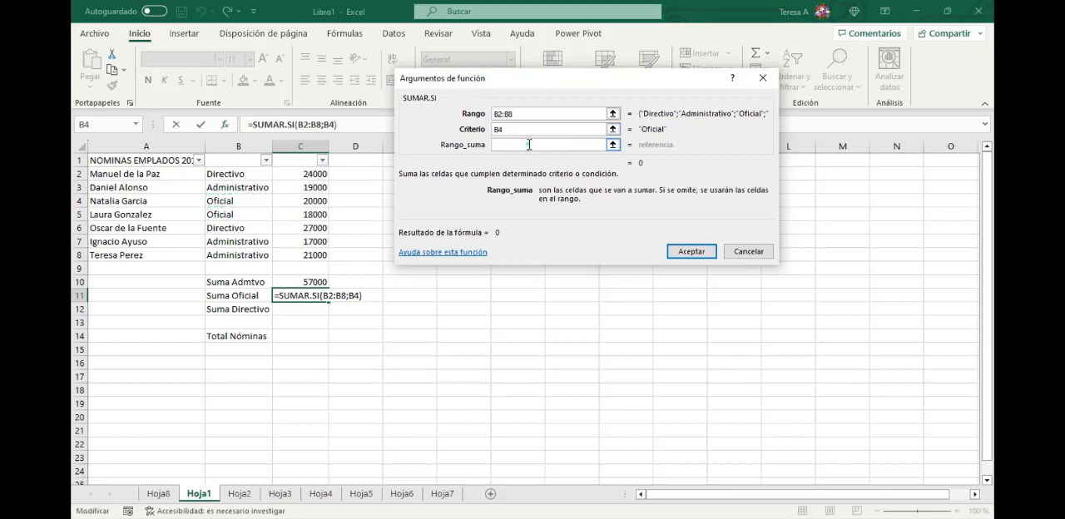
{"action": "left_click", "coordinate": [300, 177]}
{"action": "left_click_drag", "start_coordinate": [299, 178], "coordinate": [321, 253]}
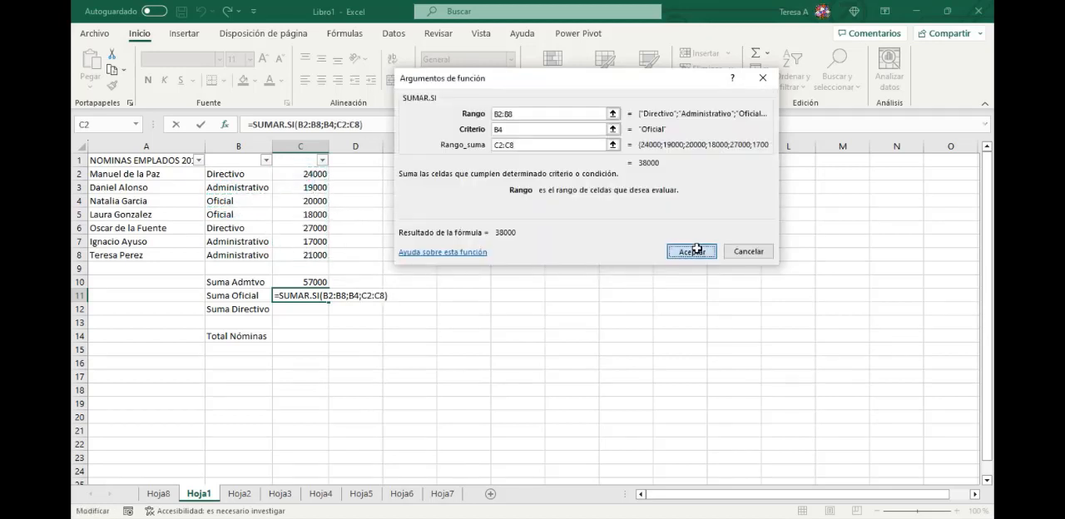
{"action": "left_click", "coordinate": [706, 251]}
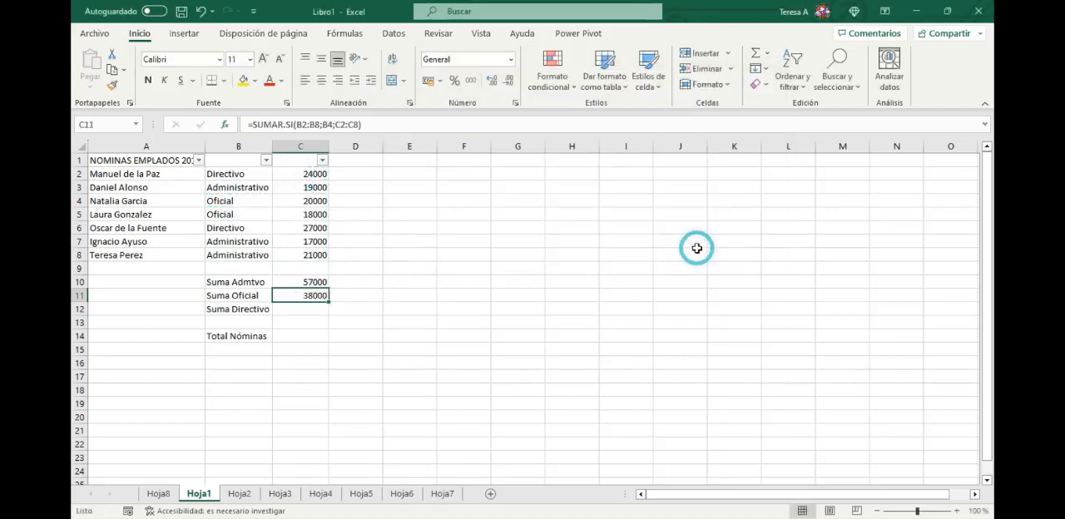
- Filter column B to only Oficial and select the visible salaries in C4:C5 to check their sum against C11
{"action": "left_click", "coordinate": [265, 160]}
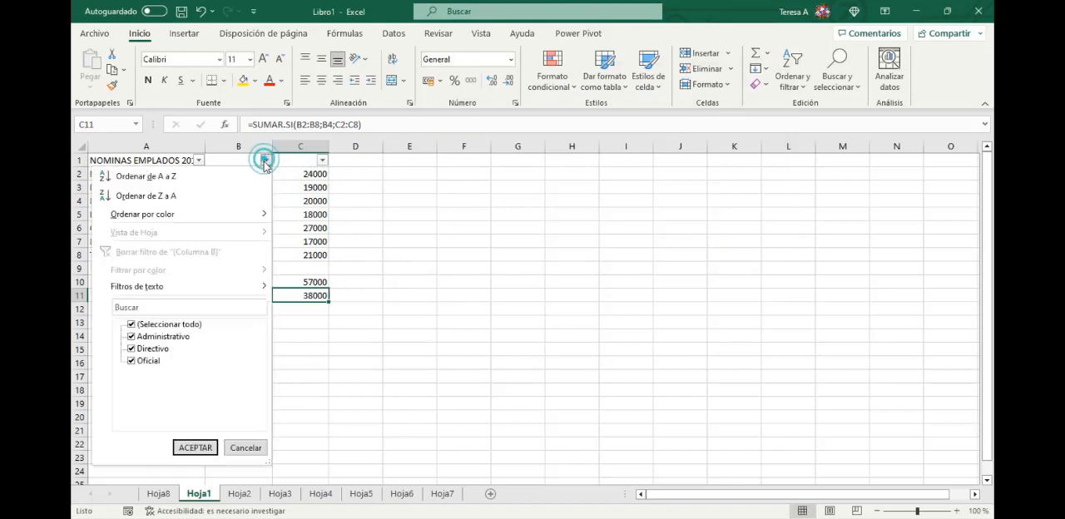
{"action": "left_click", "coordinate": [130, 324]}
{"action": "left_click", "coordinate": [131, 361]}
{"action": "left_click", "coordinate": [197, 449]}
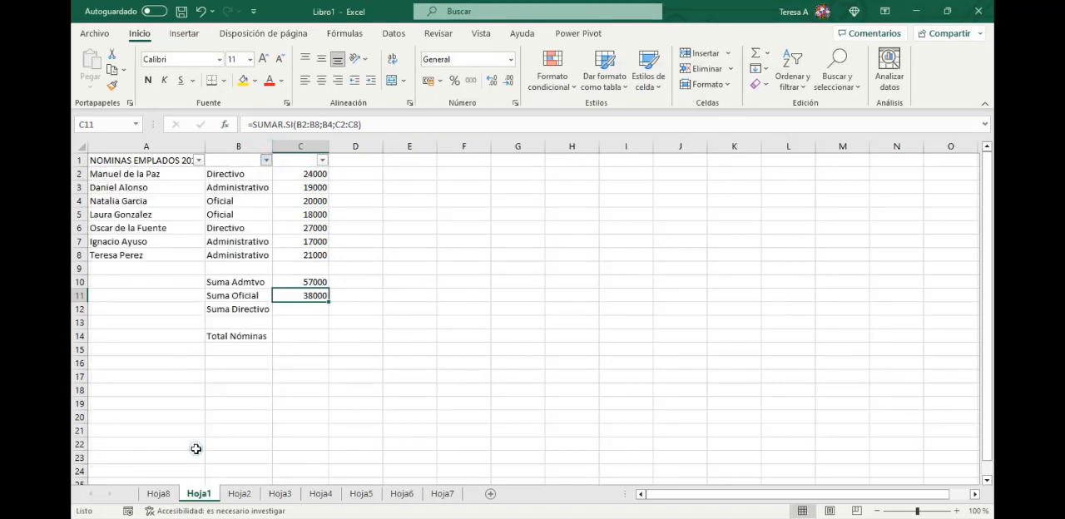
{"action": "left_click_drag", "start_coordinate": [316, 174], "coordinate": [317, 188]}
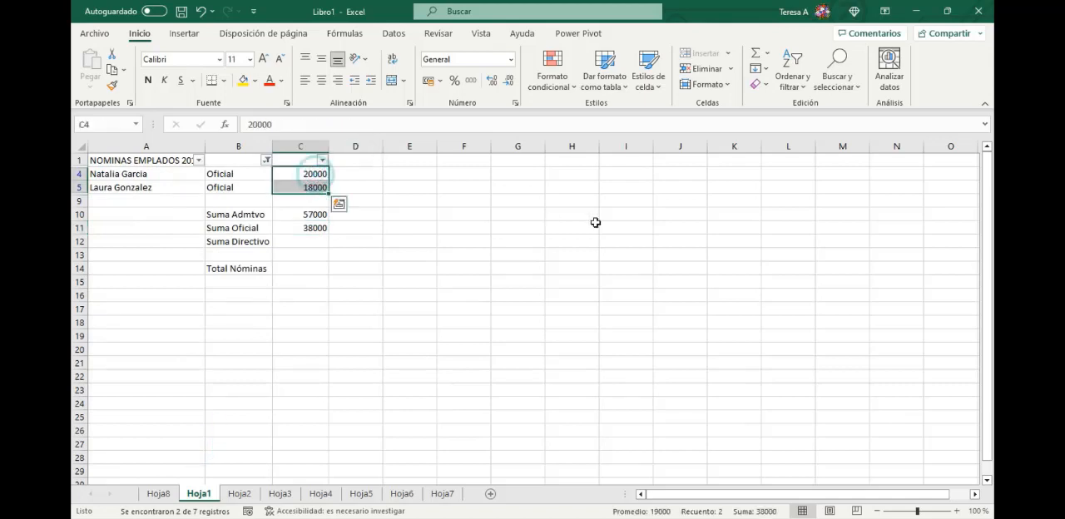
- Clear the Oficial restriction by selecting all values in the column B filter
{"action": "left_click", "coordinate": [266, 159]}
{"action": "left_click", "coordinate": [131, 324]}
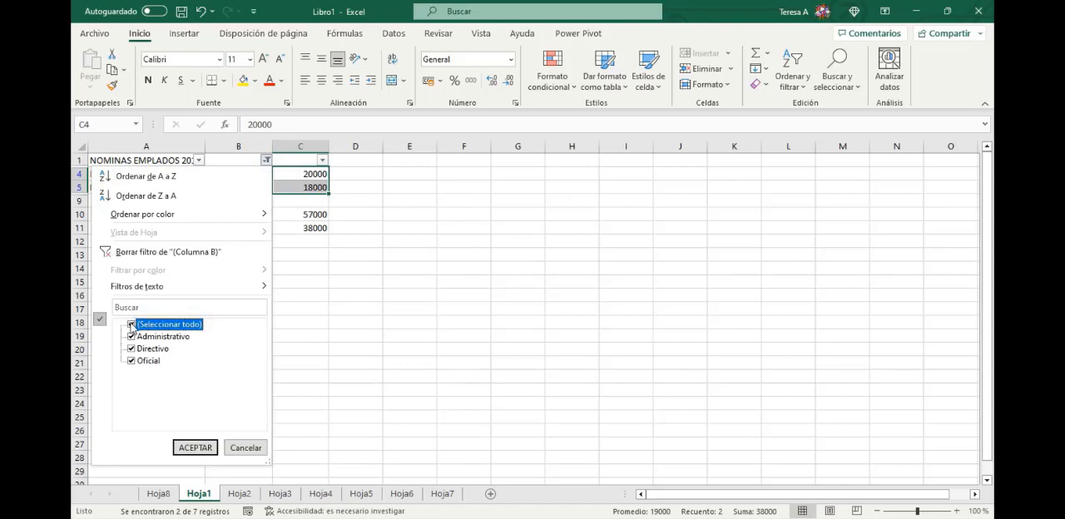
{"action": "left_click", "coordinate": [195, 448]}
{"action": "left_click", "coordinate": [462, 337]}
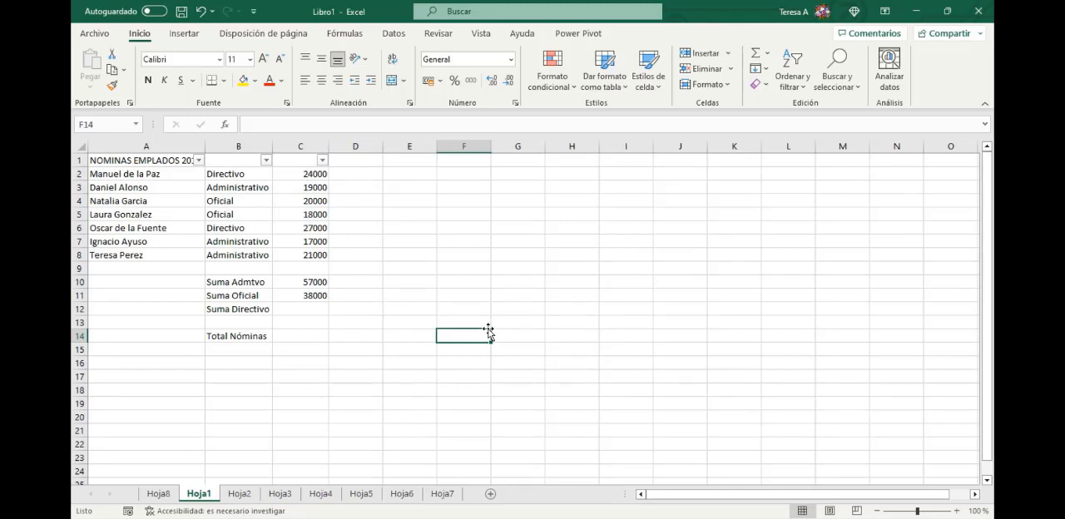
- Copy the Suma Oficial formula from C11 into C12 for Suma Directivo
{"action": "left_click", "coordinate": [301, 296]}
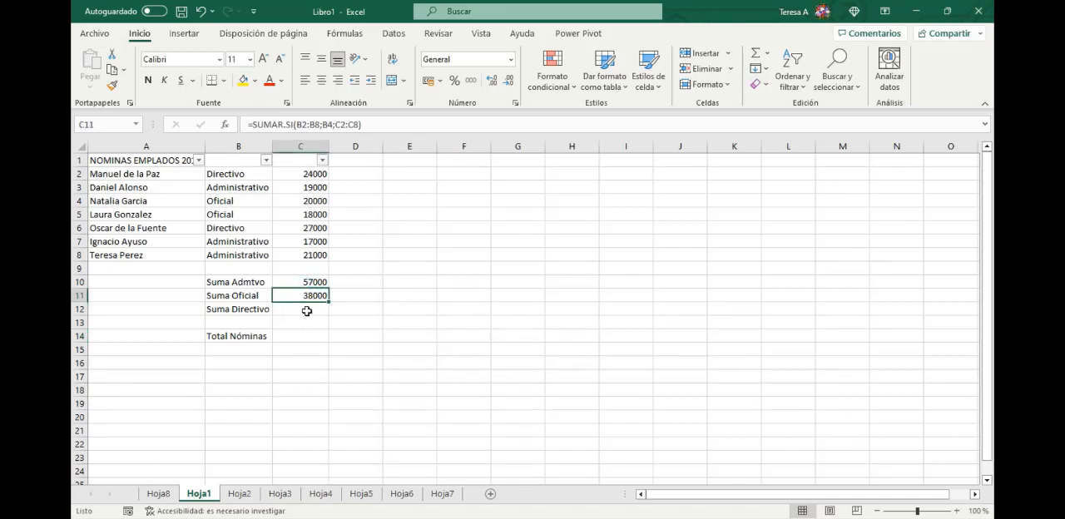
{"action": "key", "text": "ctrl+c"}
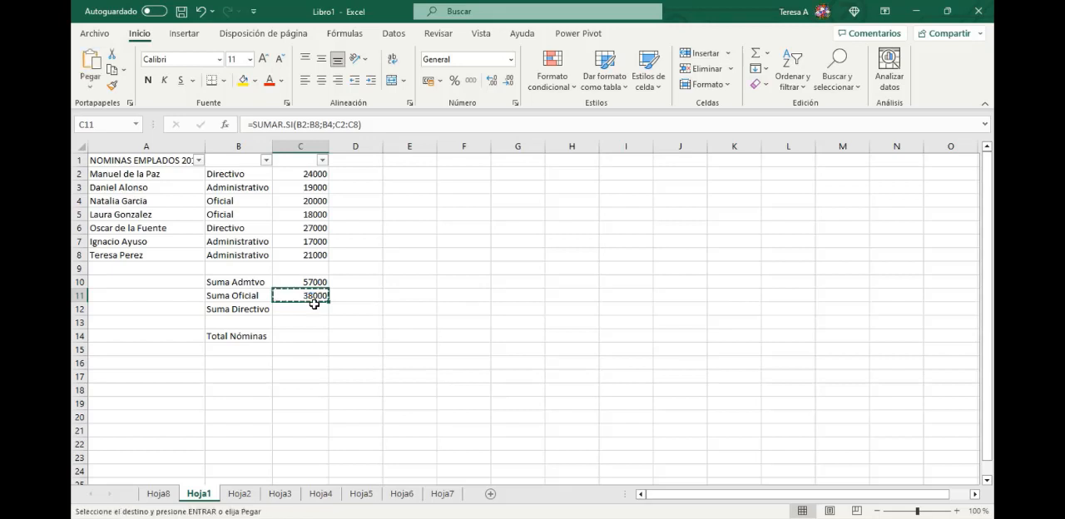
{"action": "left_click", "coordinate": [308, 308]}
{"action": "key", "text": "ctrl+v"}
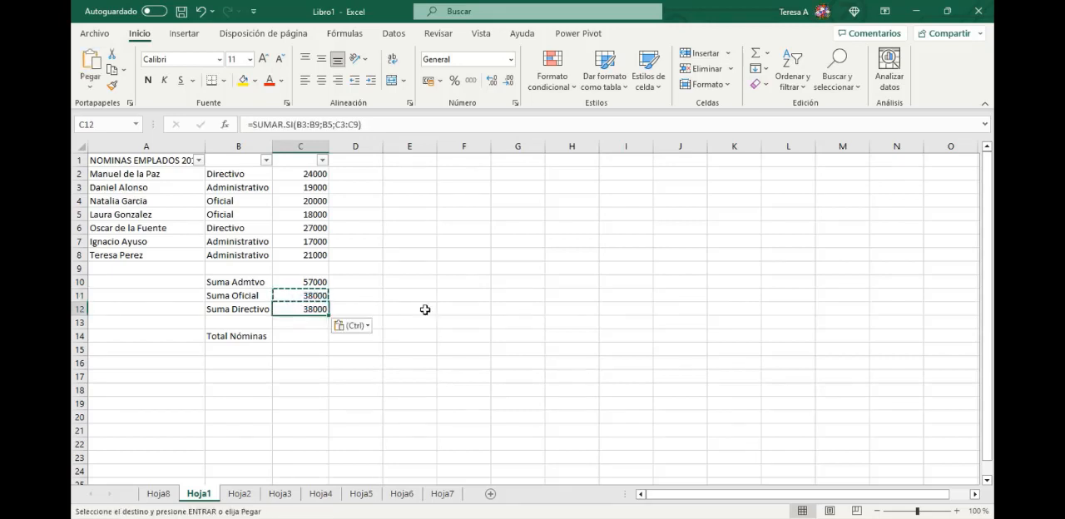
{"action": "key", "text": "Escape"}
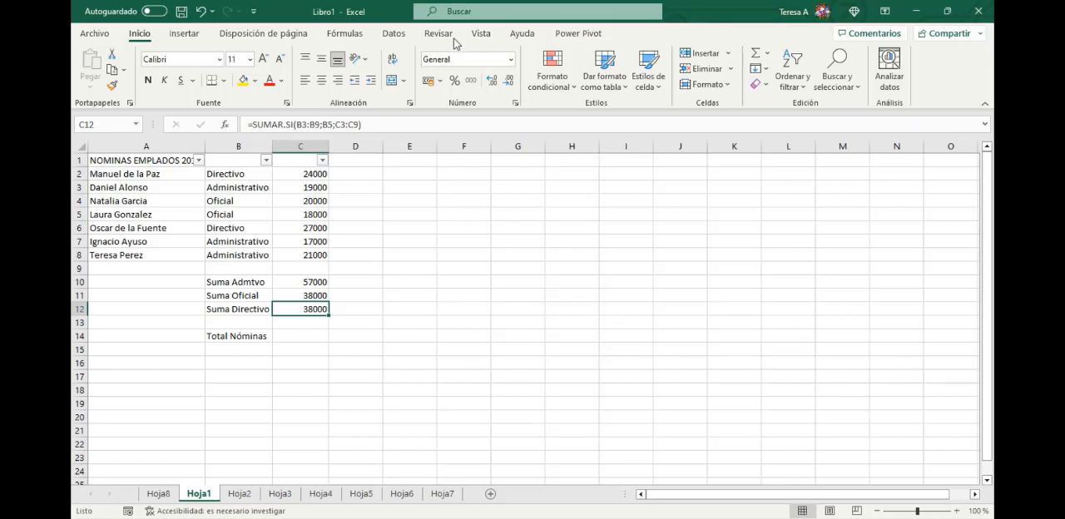
- Trace the precedents of the formula in C12 to examine its referenced ranges, and remove the arrows
{"action": "left_click", "coordinate": [392, 38]}
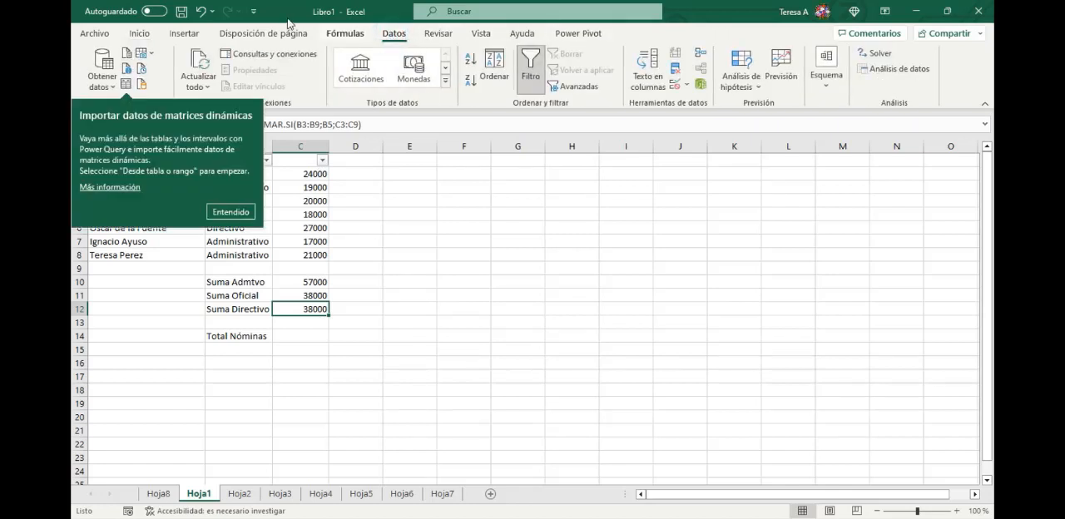
{"action": "left_click", "coordinate": [345, 33]}
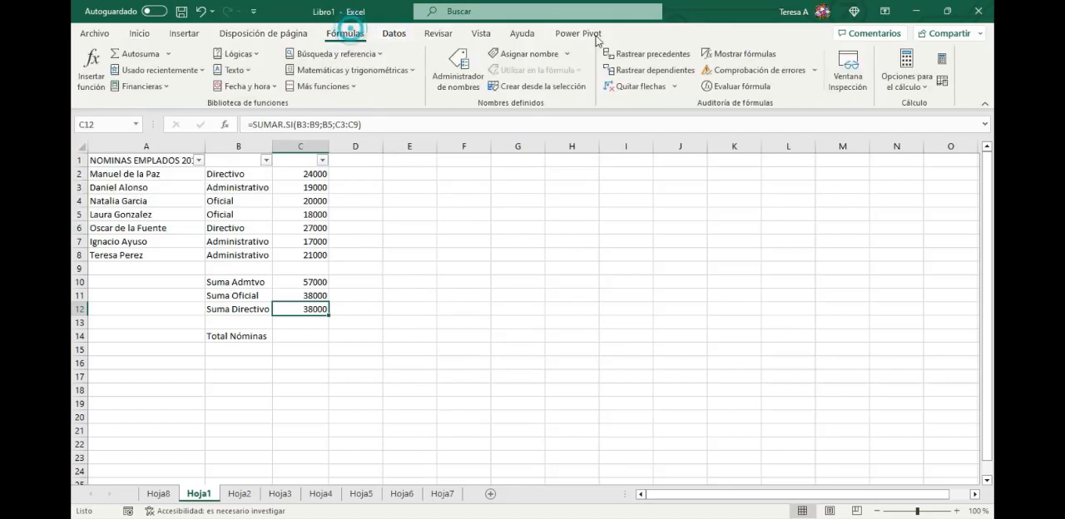
{"action": "left_click", "coordinate": [651, 52]}
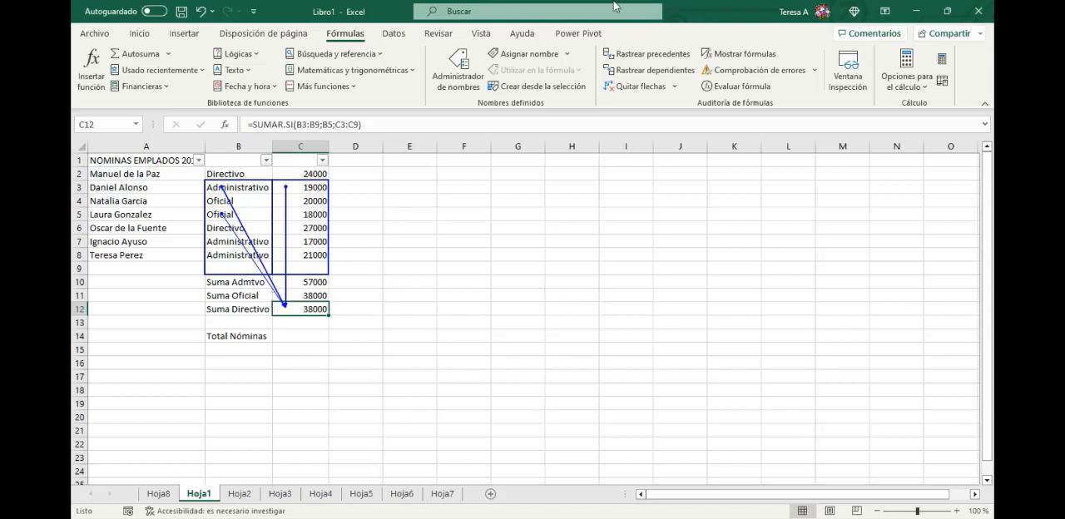
{"action": "left_click", "coordinate": [648, 87]}
- Edit the arguments of the SUMAR.SI function in C11 and make its Rango absolute as $B$2:$B$8
{"action": "left_click", "coordinate": [291, 296]}
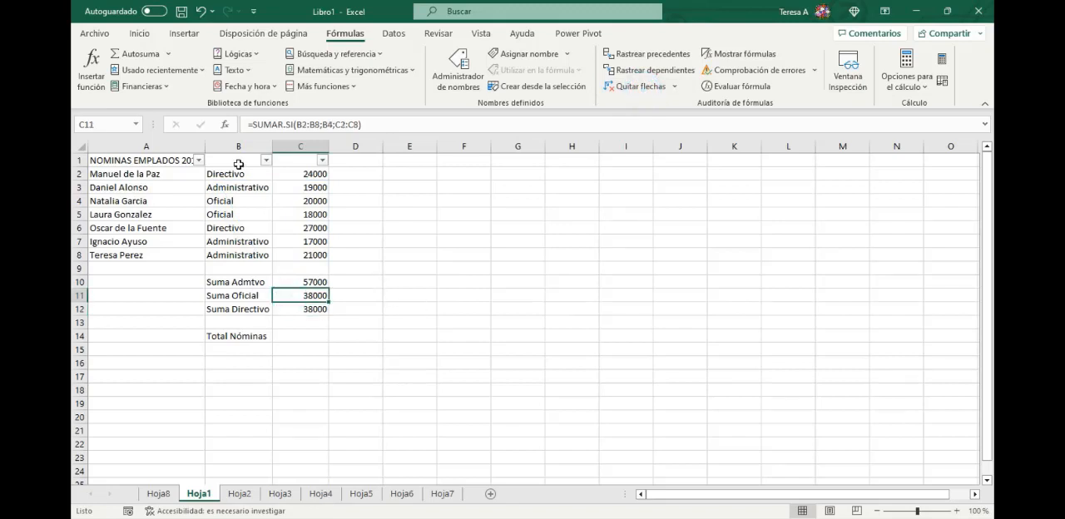
{"action": "left_click", "coordinate": [224, 125]}
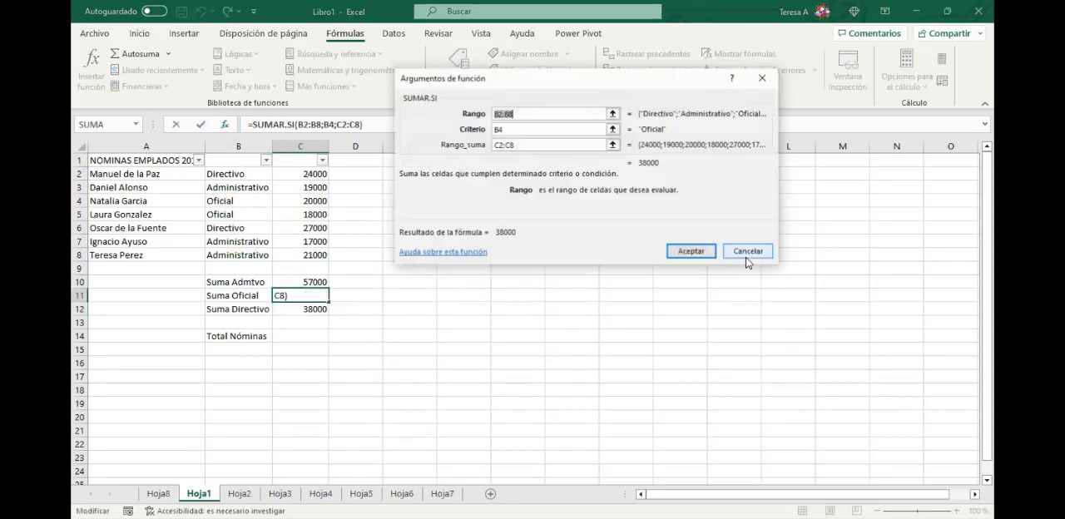
{"action": "left_click", "coordinate": [497, 113]}
{"action": "left_click", "coordinate": [508, 113]}
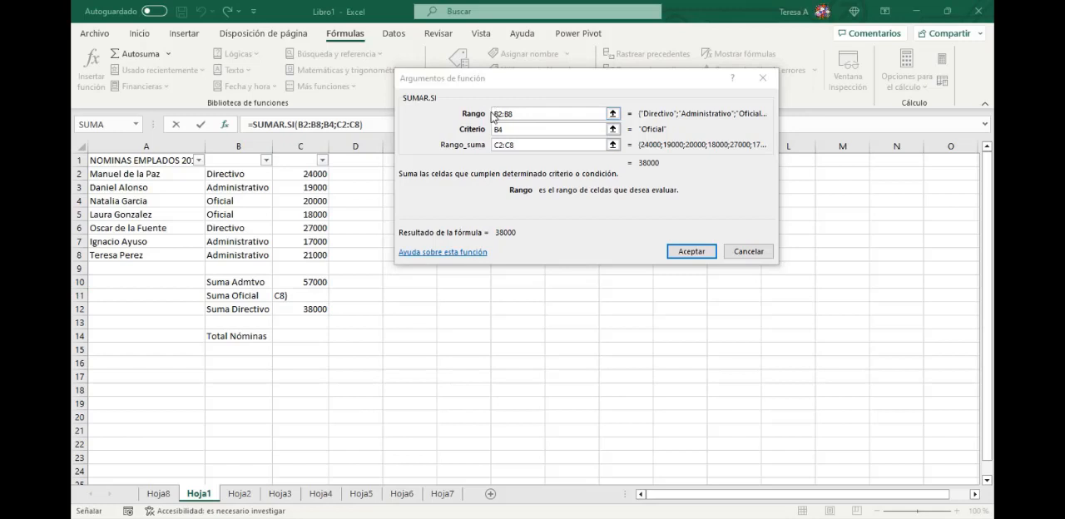
{"action": "left_click", "coordinate": [494, 113]}
{"action": "key", "text": "super+p"}
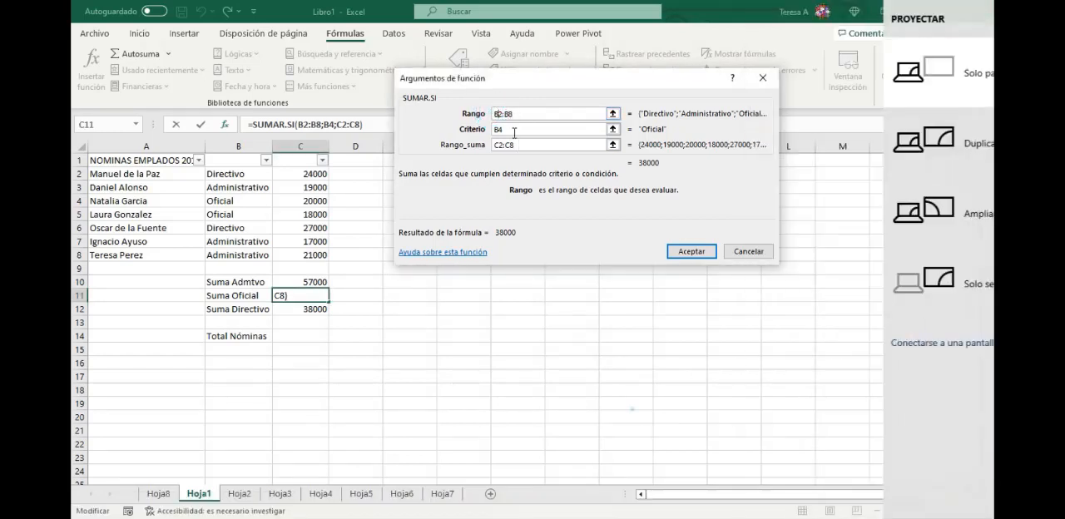
{"action": "left_click", "coordinate": [633, 409]}
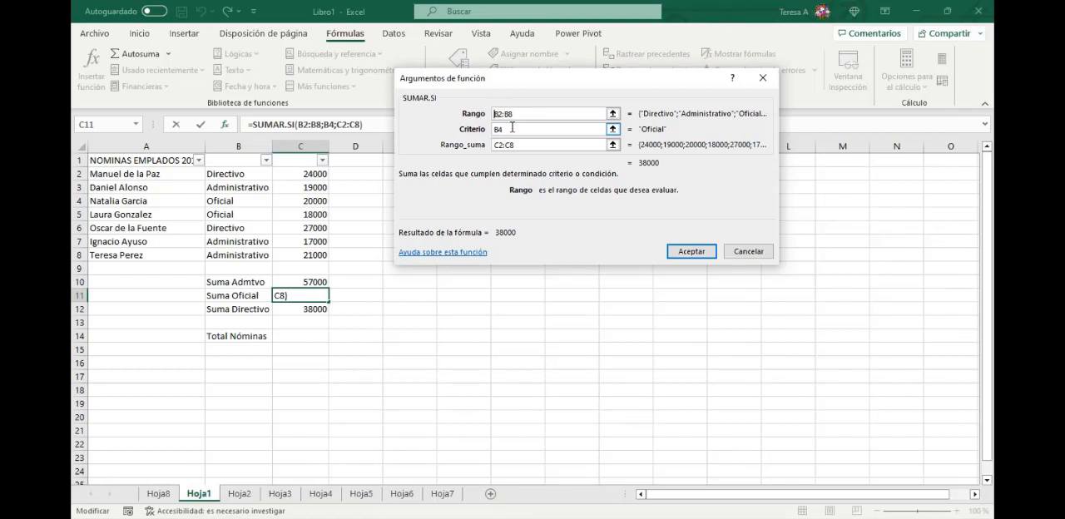
{"action": "type", "text": "$B"}
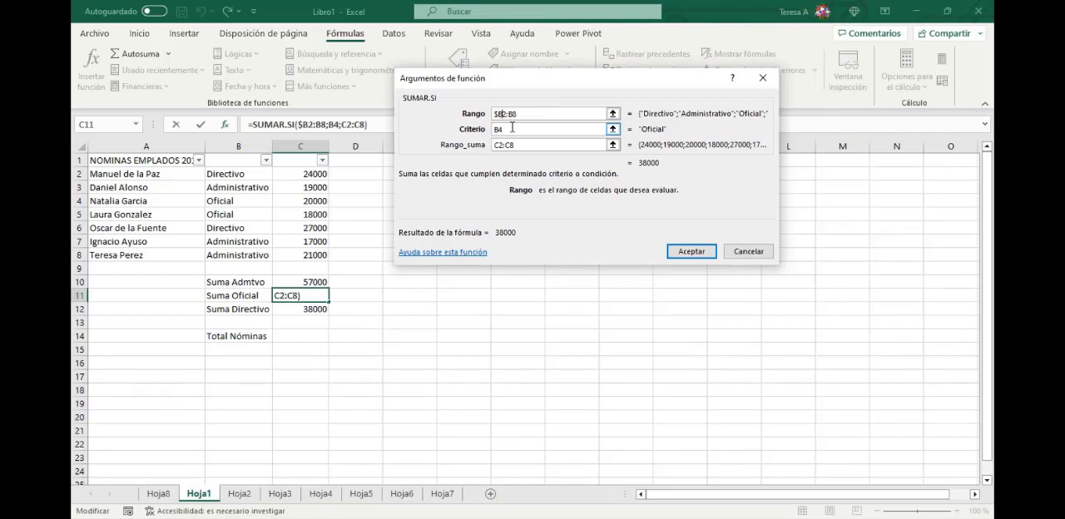
{"action": "type", "text": "$2:$B"}
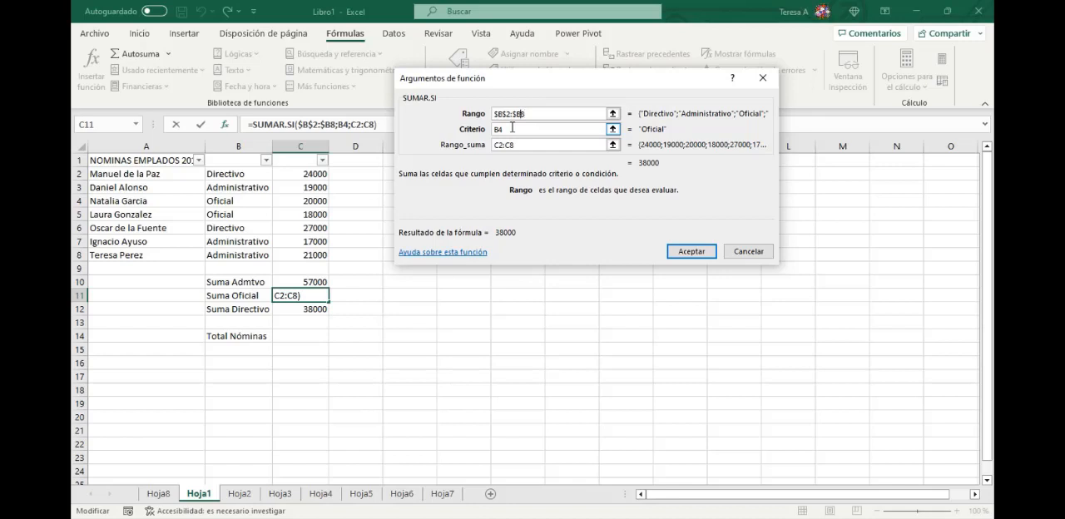
{"action": "type", "text": "$"}
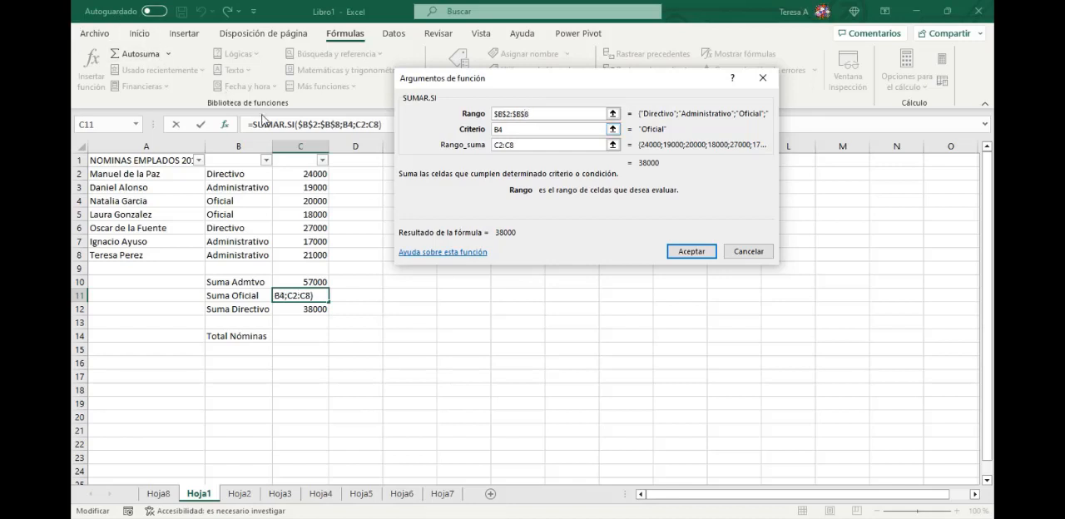
- Make the Rango_suma in C11 absolute as $C$2:$C$8, and fill the formula down to C12
{"action": "left_click", "coordinate": [508, 131]}
{"action": "left_click", "coordinate": [496, 145]}
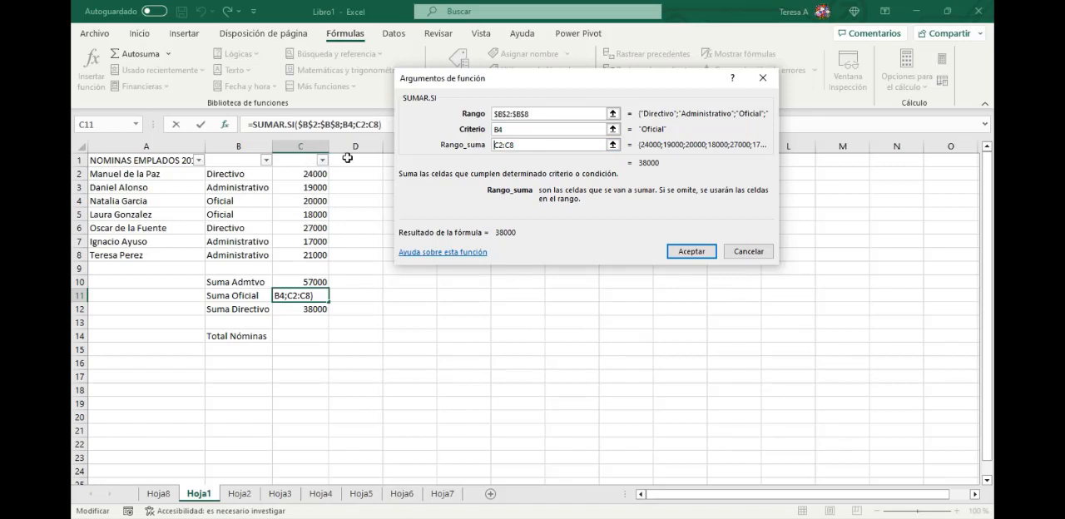
{"action": "type", "text": "$C"}
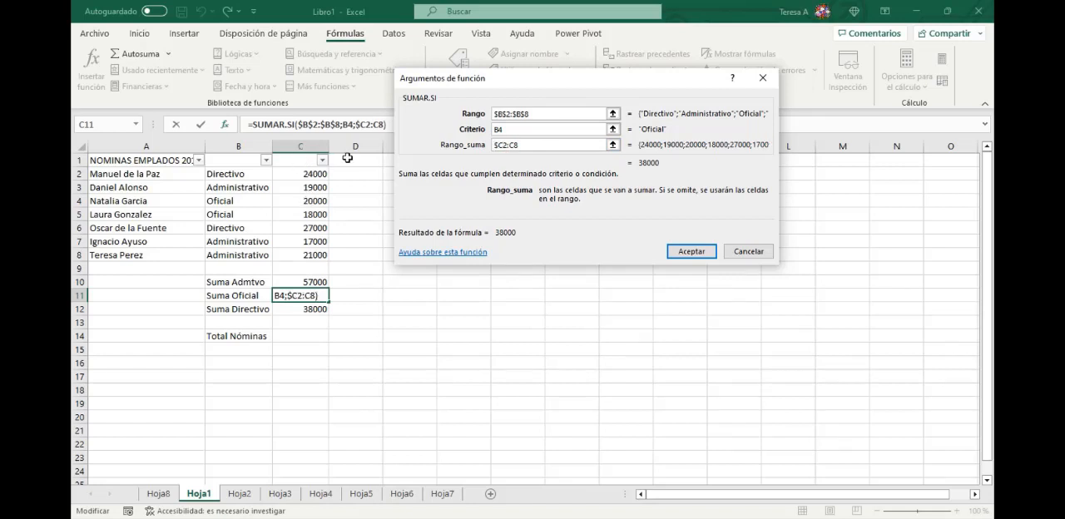
{"action": "type", "text": "$2:$C"}
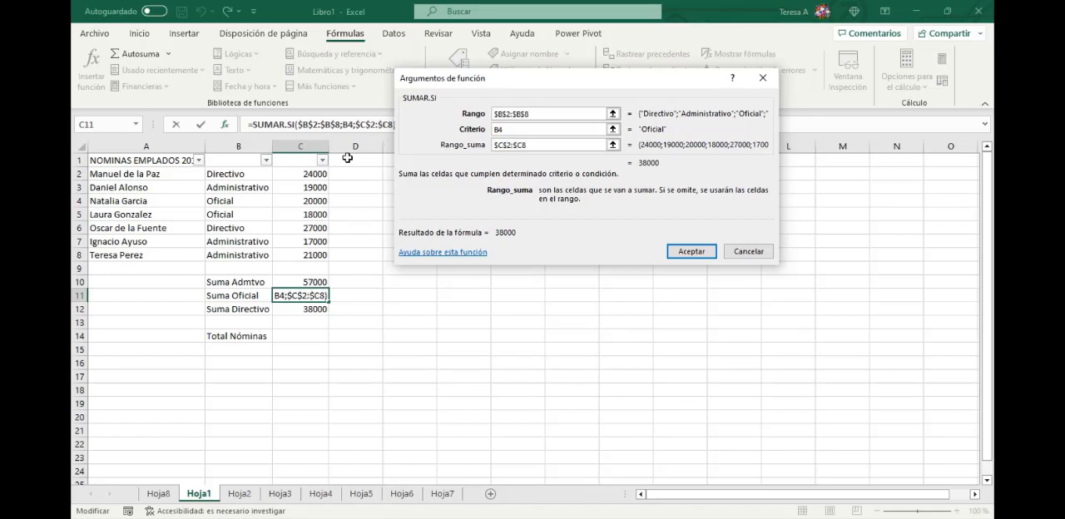
{"action": "type", "text": "$"}
{"action": "left_click", "coordinate": [692, 252]}
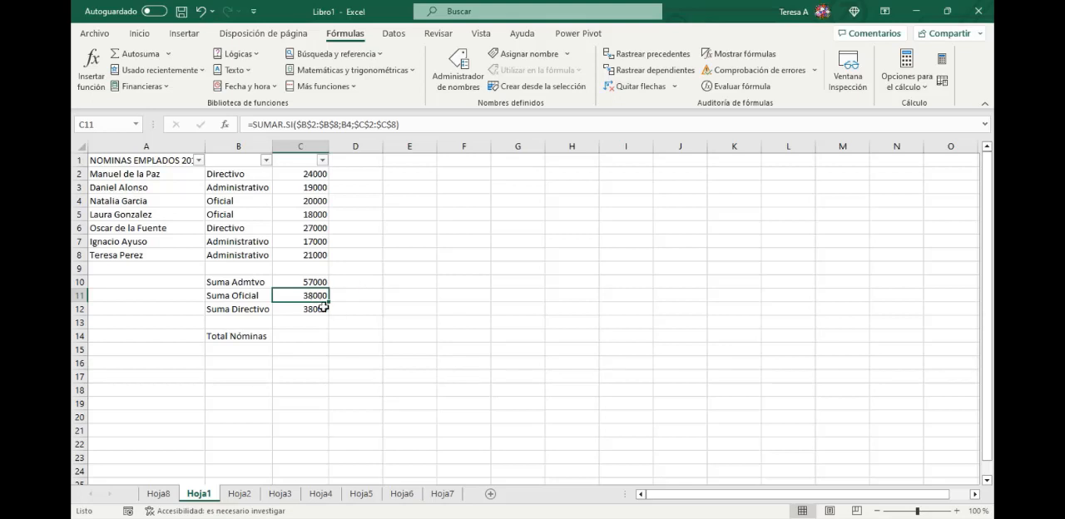
{"action": "left_click_drag", "start_coordinate": [330, 302], "coordinate": [402, 328]}
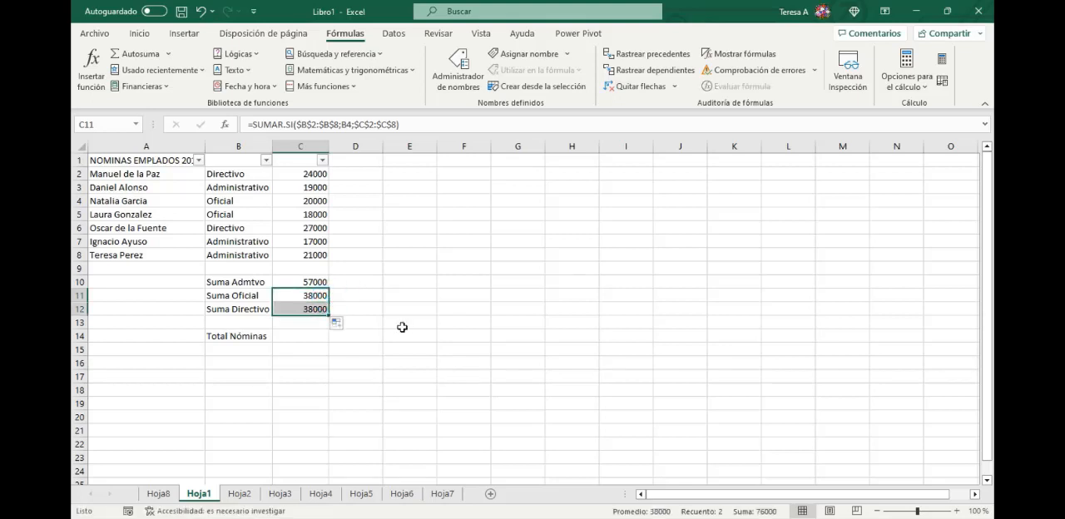
- Change the criterion of the Suma Directivo formula in C12 to B6
{"action": "left_click", "coordinate": [317, 308]}
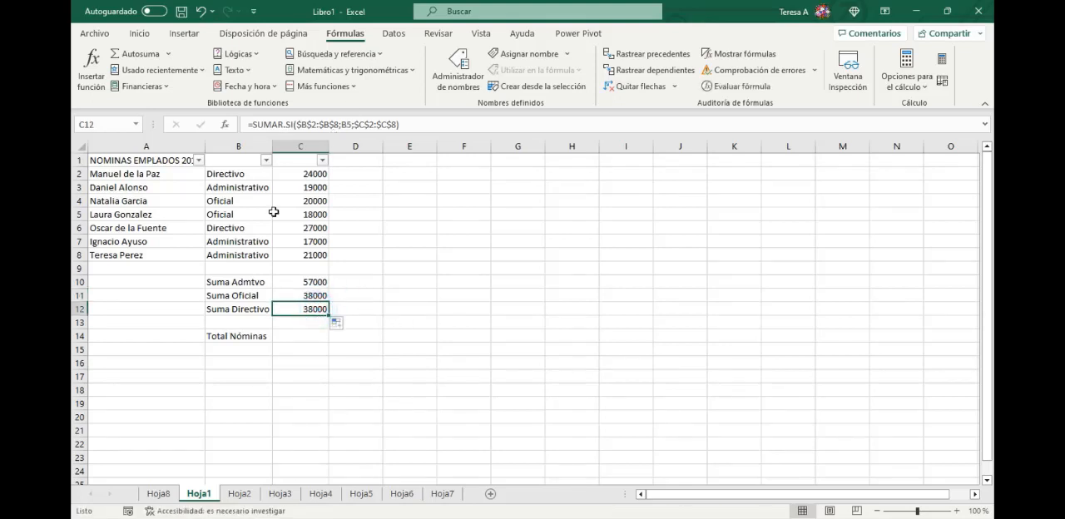
{"action": "double_click", "coordinate": [347, 124]}
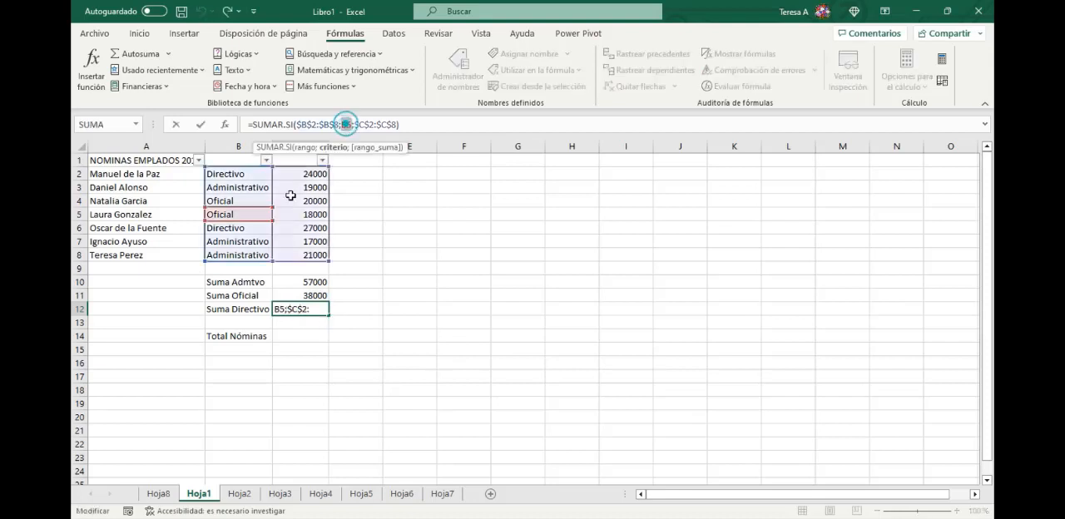
{"action": "left_click", "coordinate": [249, 228]}
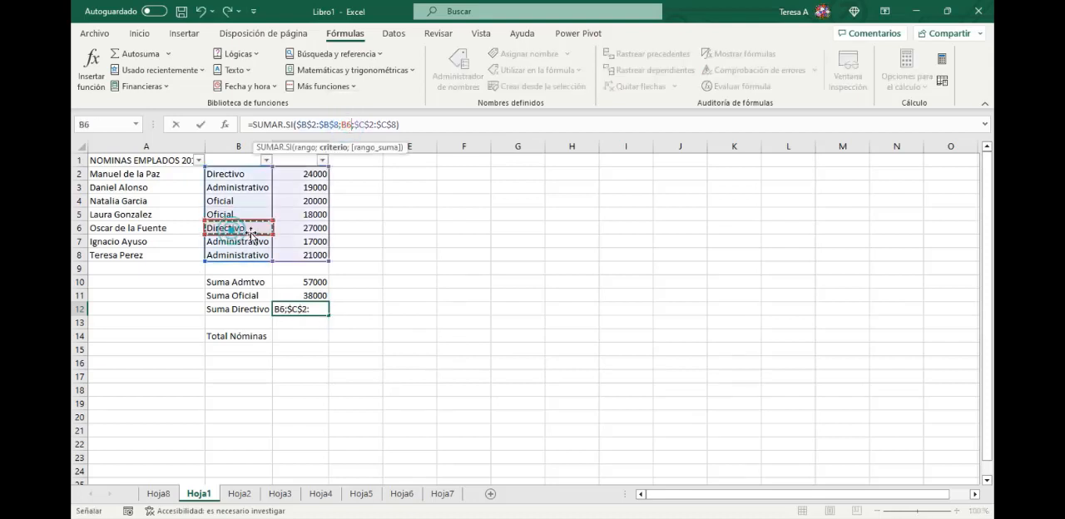
{"action": "key", "text": "Return"}
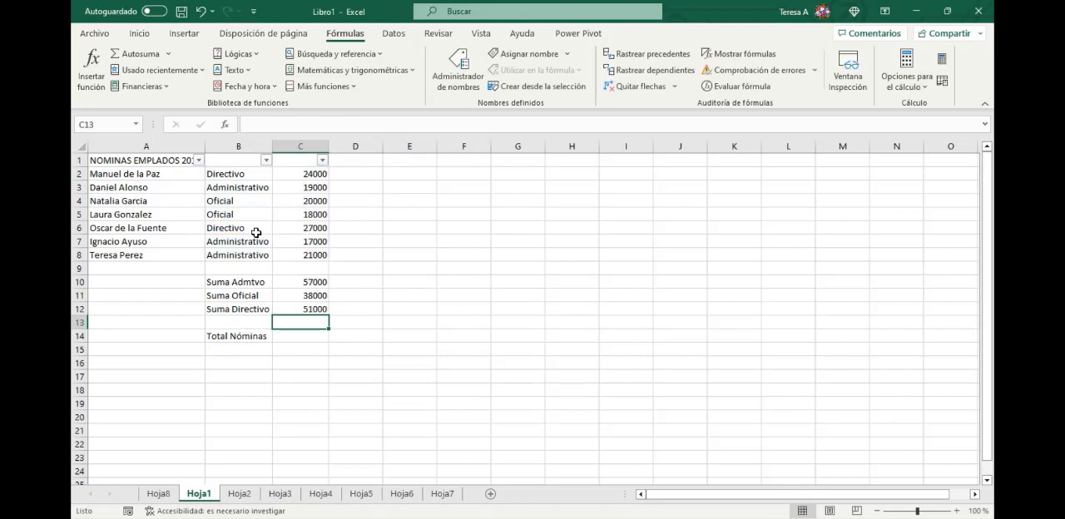
{"action": "left_click", "coordinate": [316, 307]}
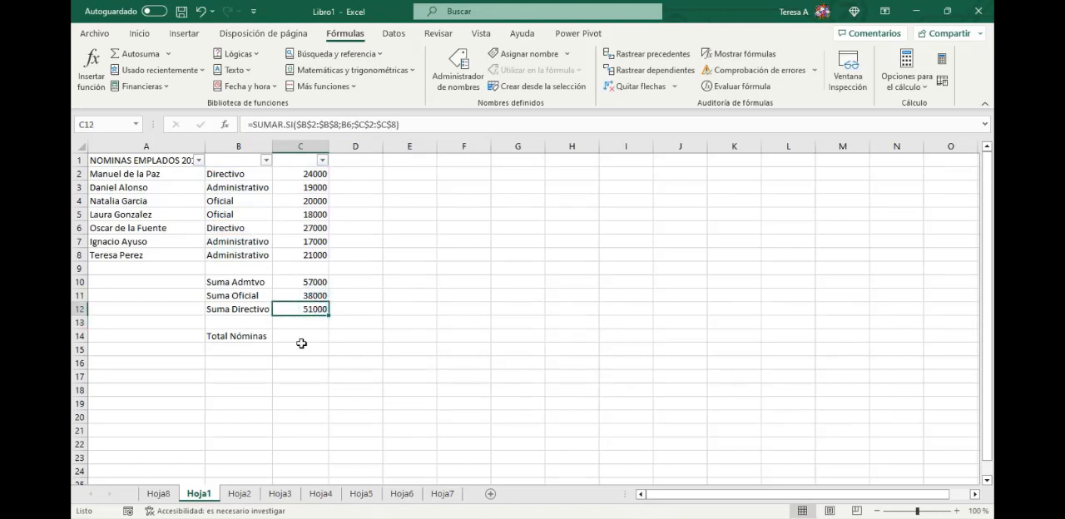
- Filter the job categories to Directivo to check the sum of the matching salaries, and restore all categories
{"action": "left_click", "coordinate": [266, 161]}
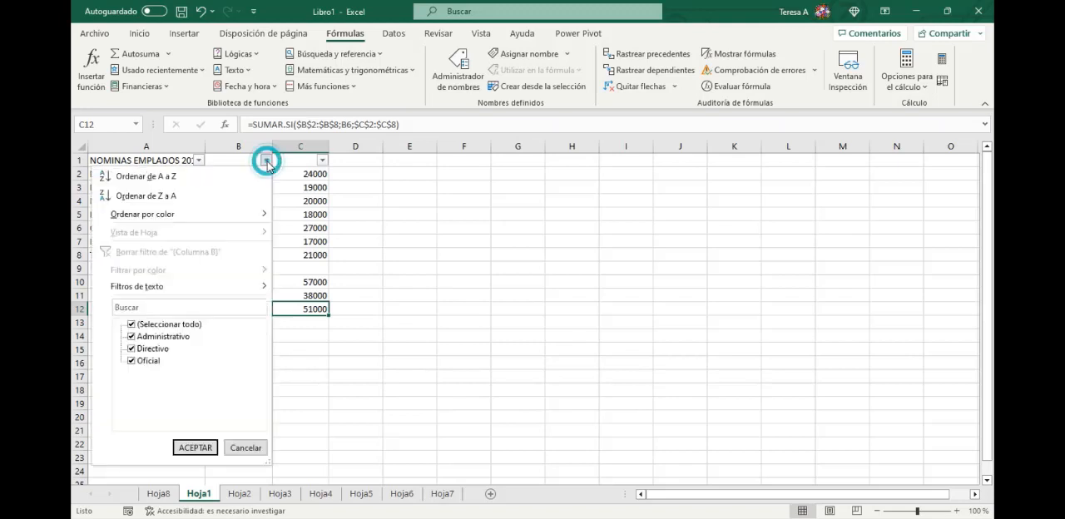
{"action": "left_click", "coordinate": [131, 324]}
{"action": "left_click", "coordinate": [132, 348]}
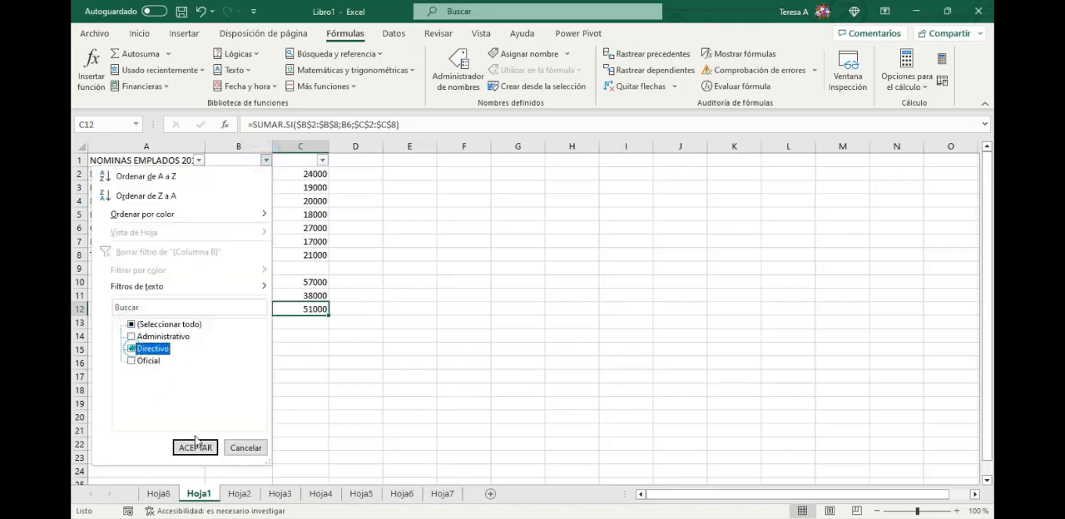
{"action": "left_click", "coordinate": [196, 448]}
{"action": "left_click_drag", "start_coordinate": [317, 174], "coordinate": [314, 187]}
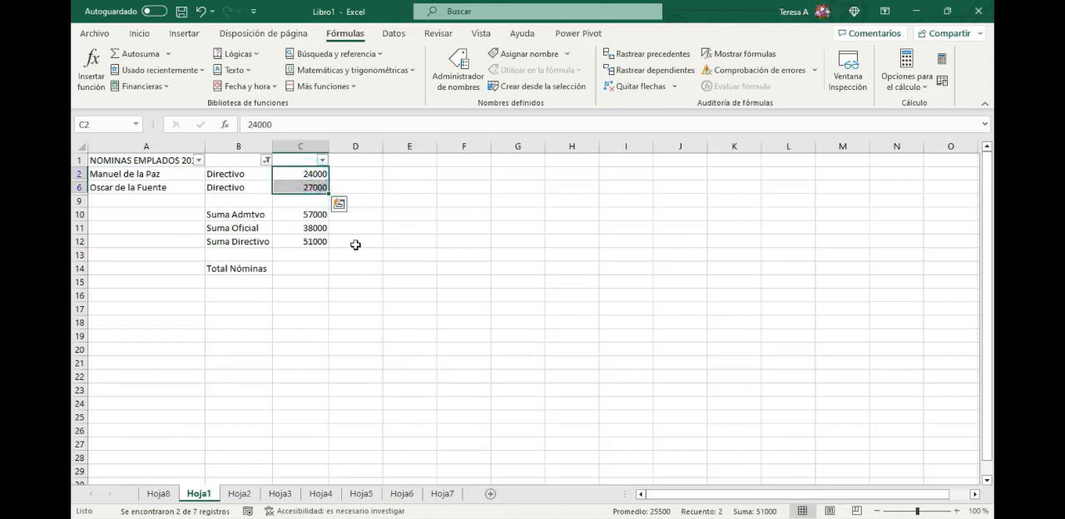
{"action": "left_click", "coordinate": [267, 160]}
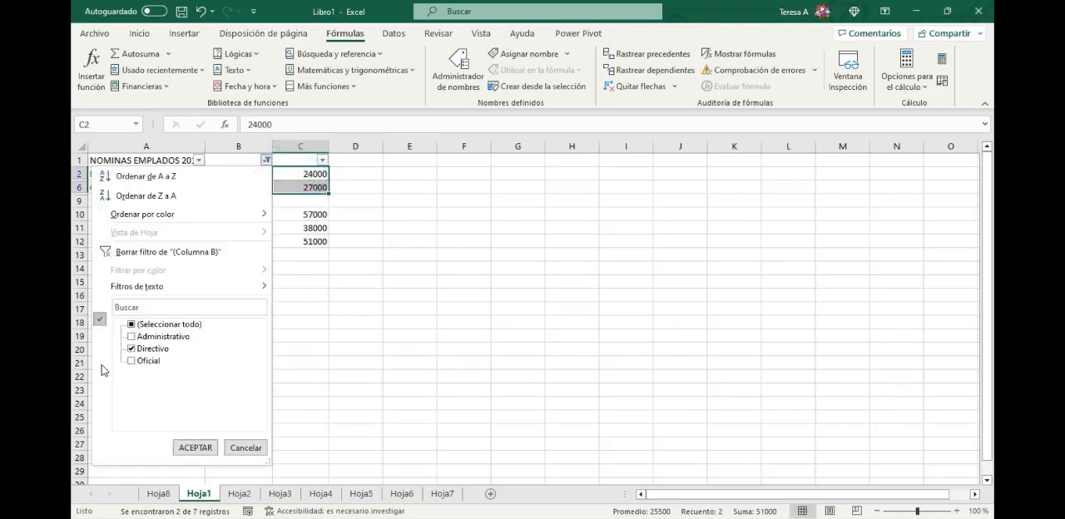
{"action": "left_click", "coordinate": [131, 323]}
{"action": "left_click", "coordinate": [210, 448]}
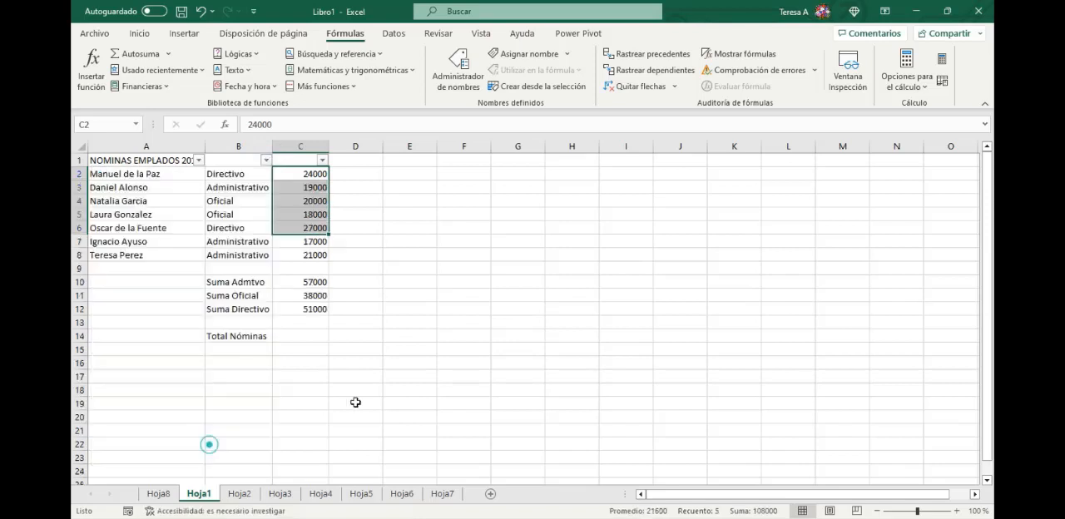
- Total the three category sums for Total Nóminas in C14 with =SUMA(C10:C12)
{"action": "left_click", "coordinate": [303, 295]}
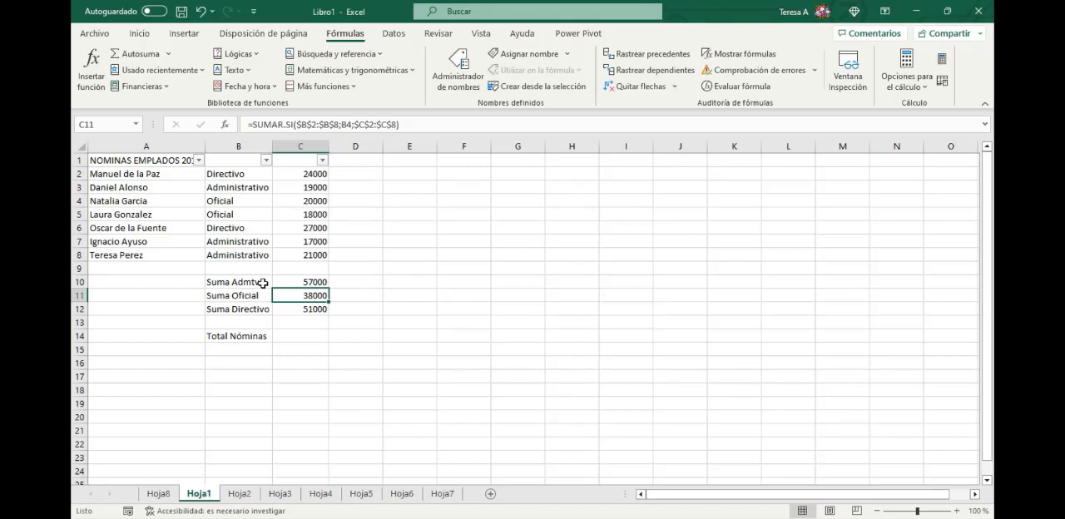
{"action": "left_click", "coordinate": [302, 337]}
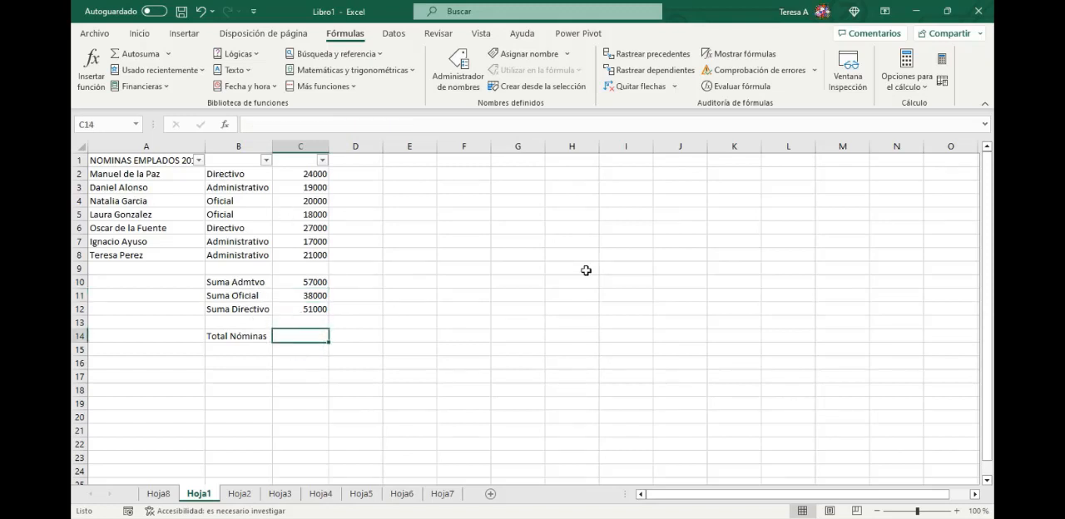
{"action": "type", "text": "=sum"}
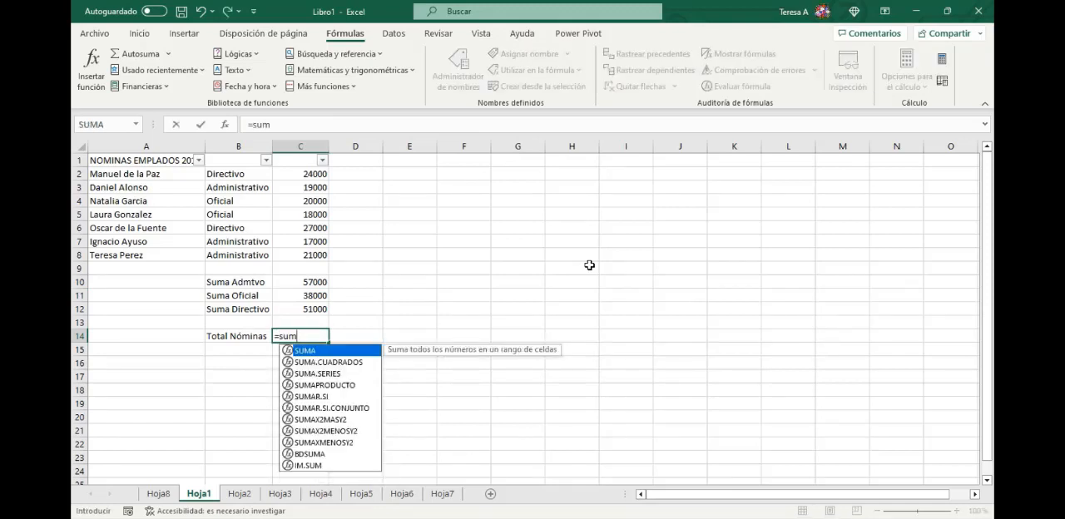
{"action": "double_click", "coordinate": [308, 350]}
{"action": "left_click_drag", "start_coordinate": [313, 285], "coordinate": [317, 310]}
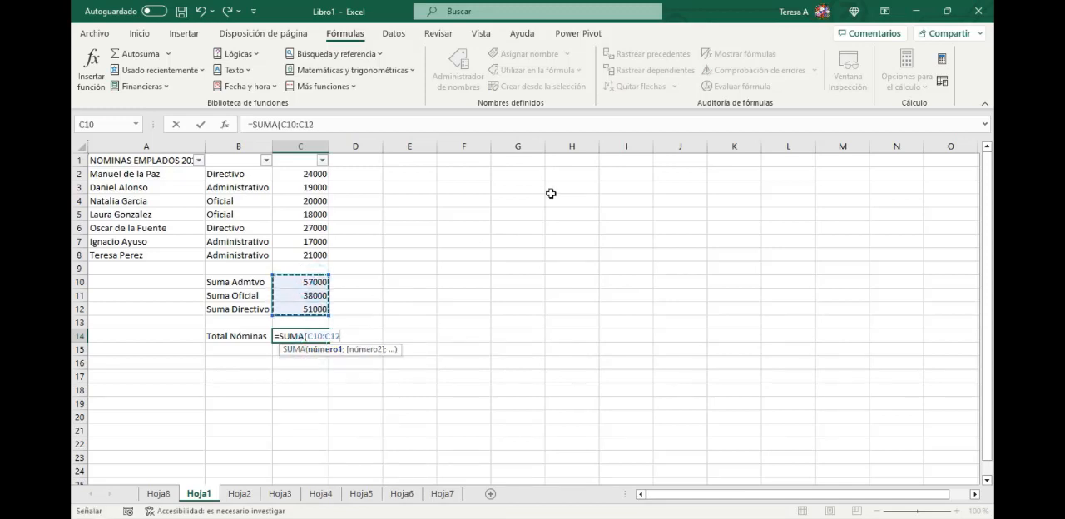
{"action": "type", "text": ")"}
{"action": "key", "text": "Return"}
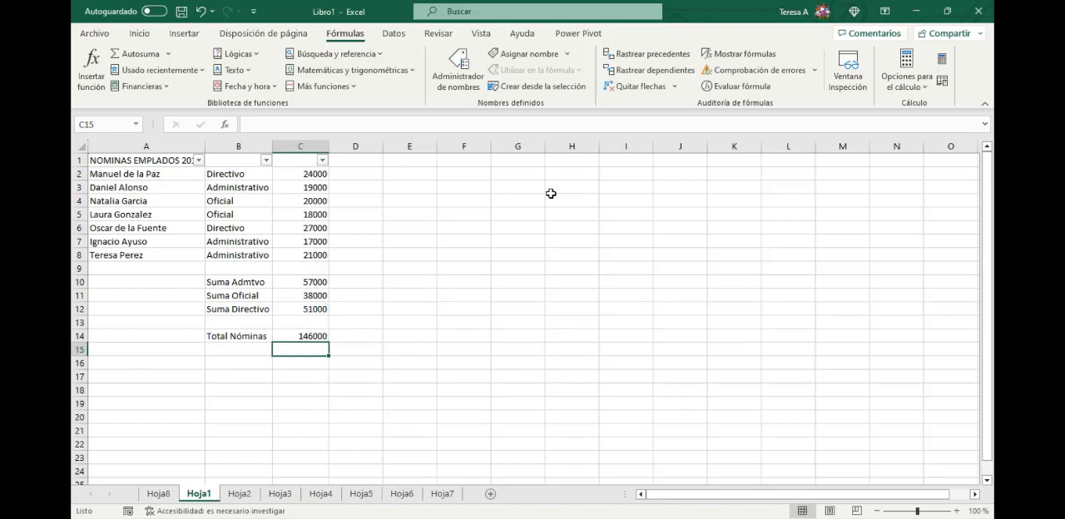
- Cross-check the payroll total in C15 by summing all individual salaries with =SUMA(C2:C8)
{"action": "type", "text": "=su"}
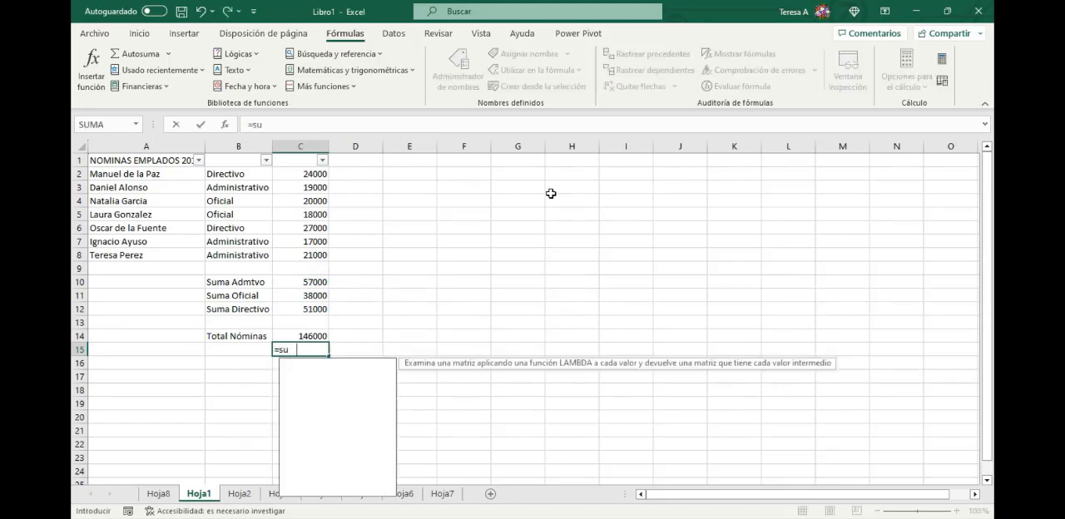
{"action": "type", "text": "ma("}
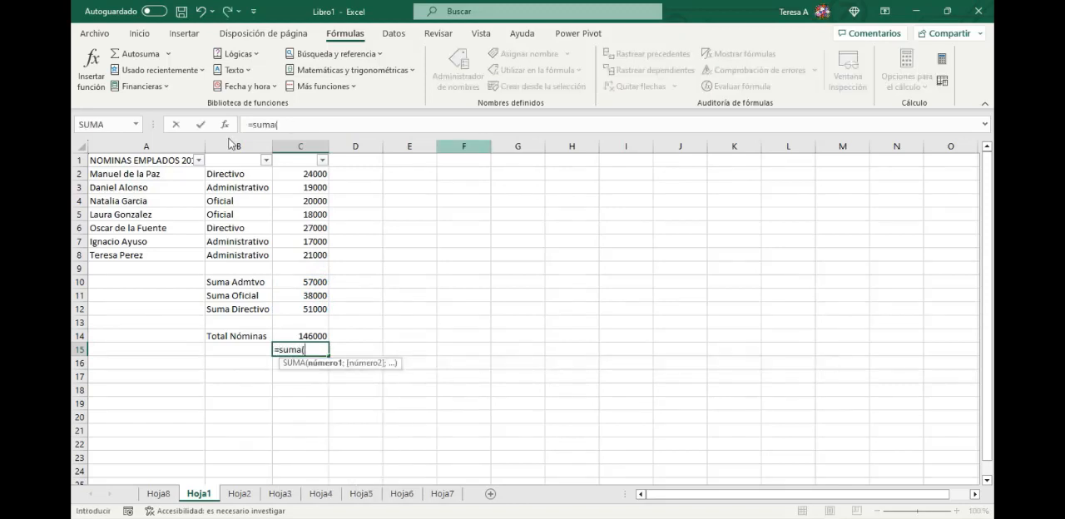
{"action": "left_click_drag", "start_coordinate": [280, 174], "coordinate": [309, 252]}
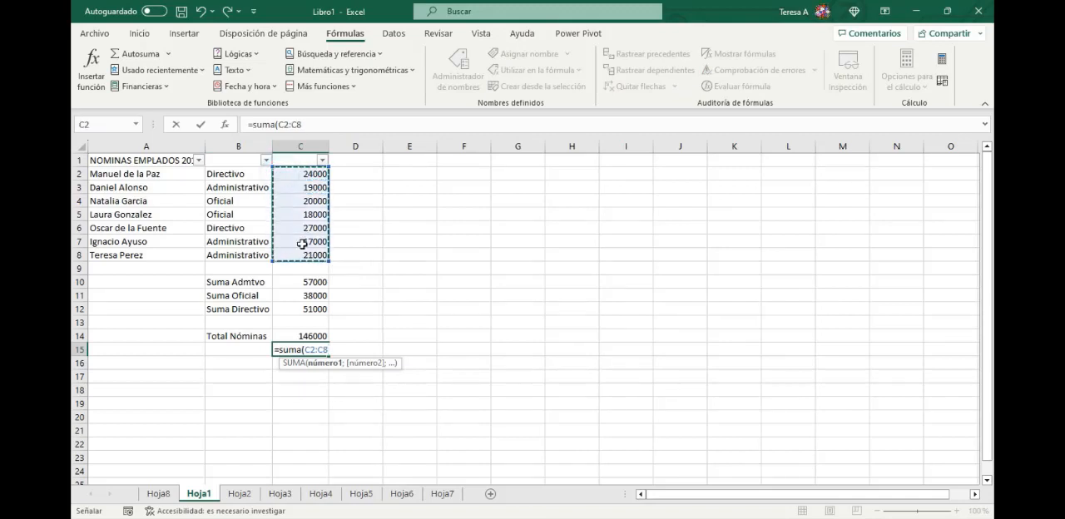
{"action": "type", "text": ")"}
{"action": "key", "text": "Return"}
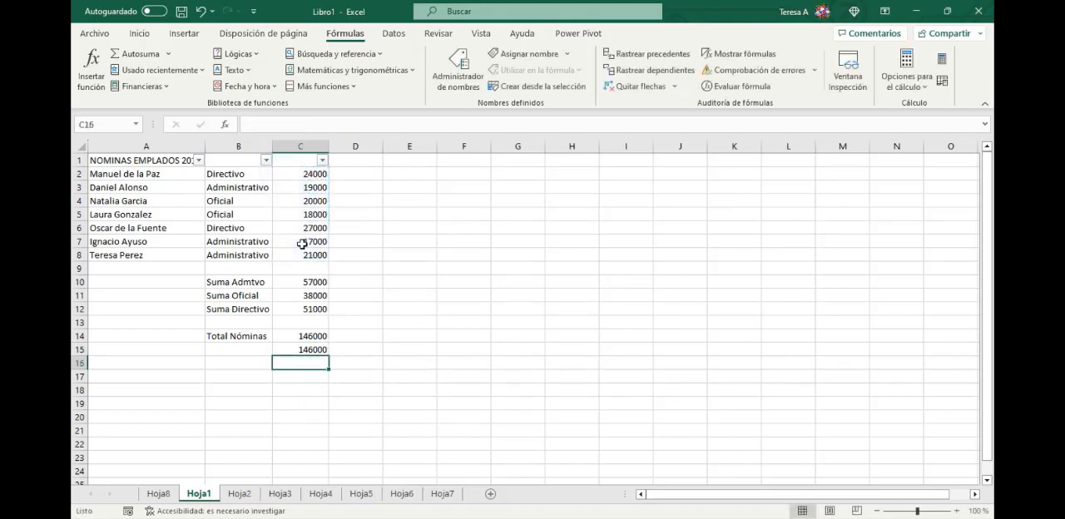
{"action": "left_click", "coordinate": [313, 282]}
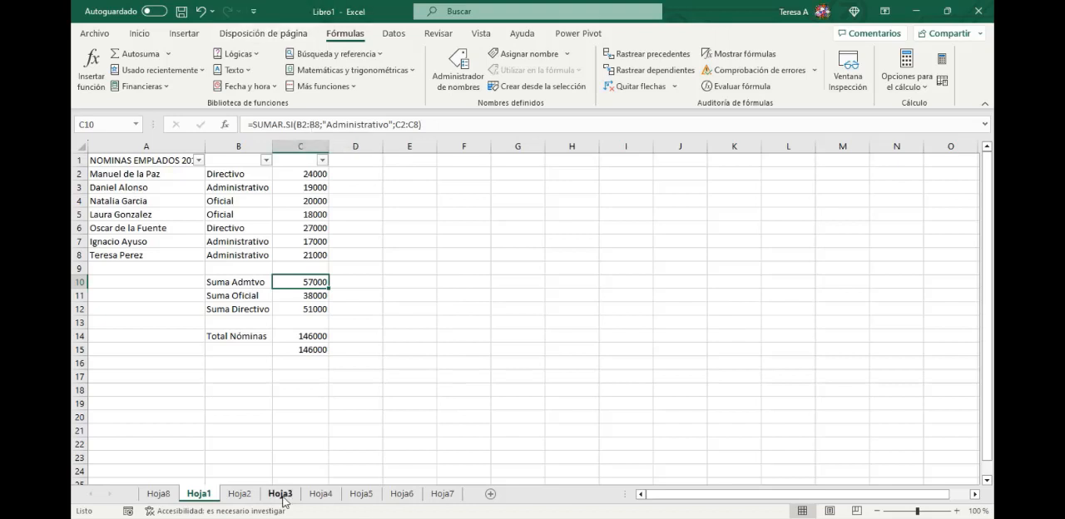
- Switch to Hoja2 and autofit the widths of columns A to C to their contents
{"action": "left_click", "coordinate": [240, 494]}
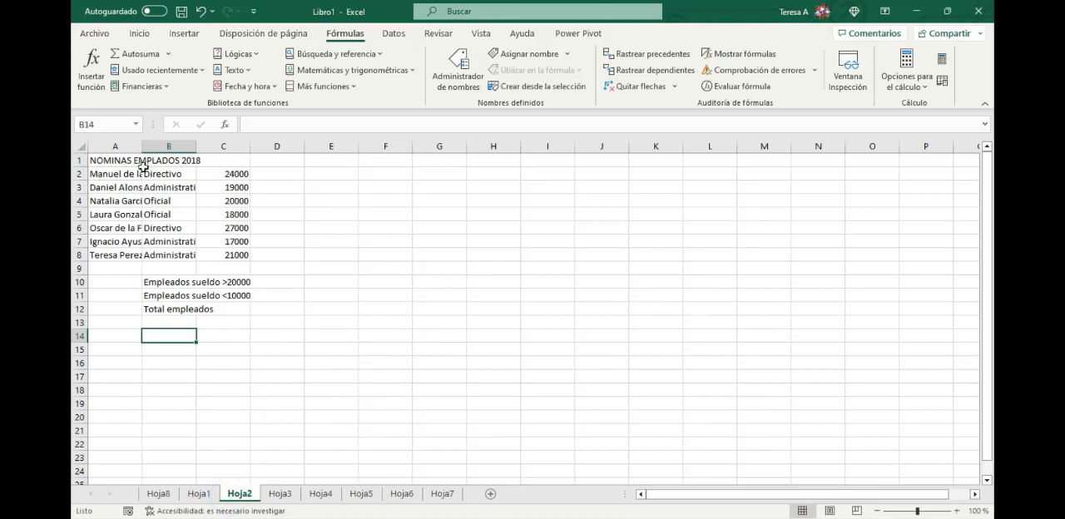
{"action": "left_click_drag", "start_coordinate": [115, 146], "coordinate": [250, 144]}
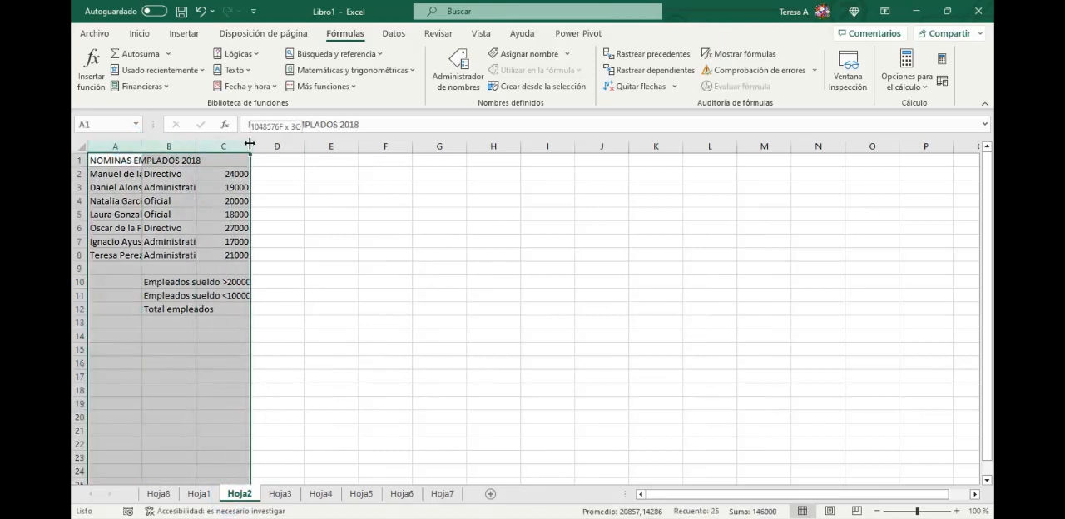
{"action": "double_click", "coordinate": [250, 146]}
{"action": "left_click", "coordinate": [535, 403]}
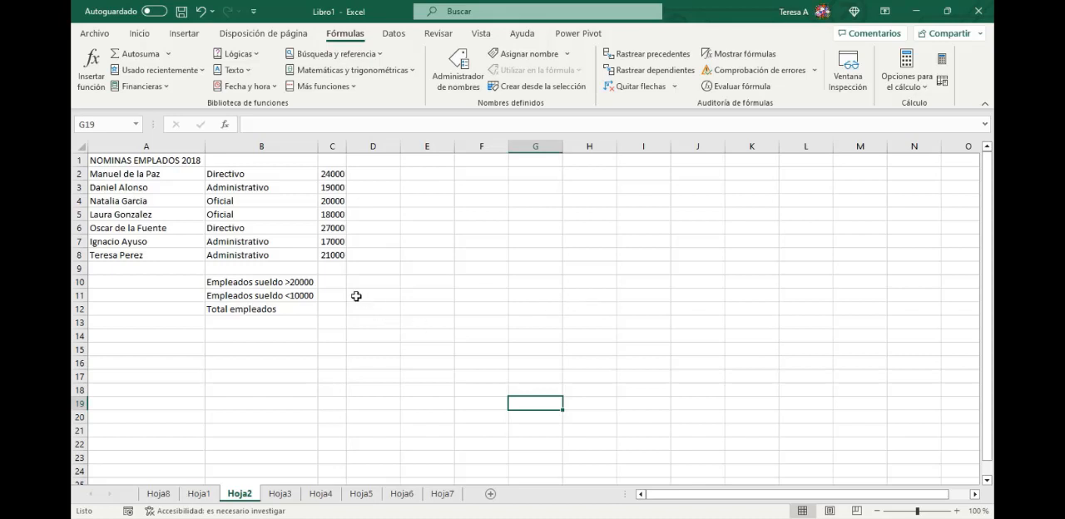
- Start a CONTAR.SI function in C10 for Empleados sueldo >20000 and open its function arguments clear of the data
{"action": "left_click", "coordinate": [332, 282]}
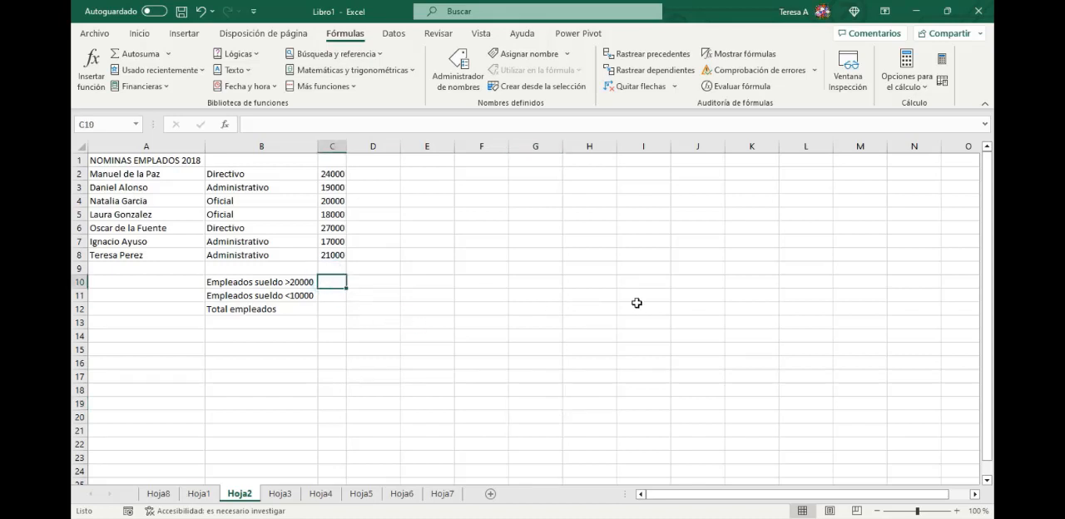
{"action": "type", "text": "=con"}
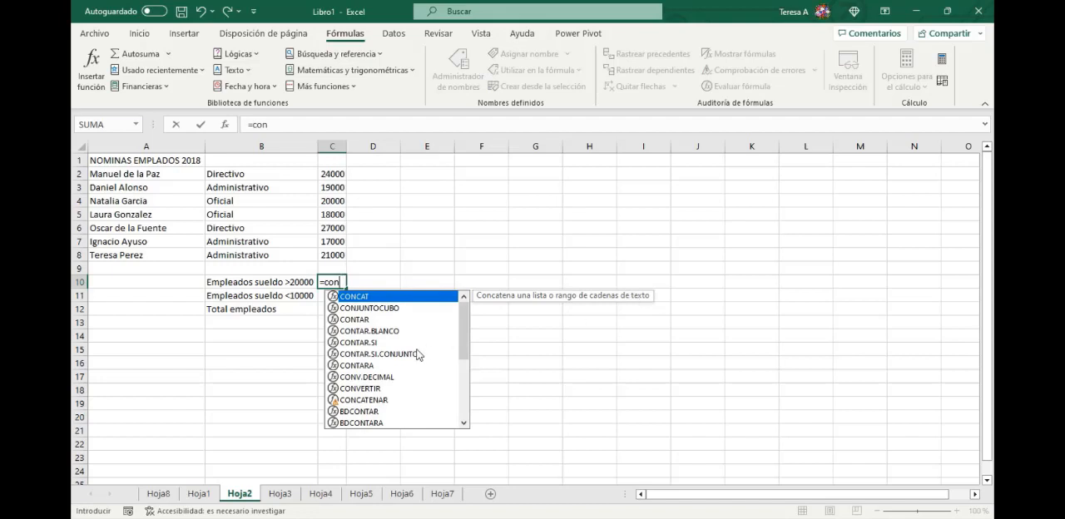
{"action": "left_click", "coordinate": [370, 343]}
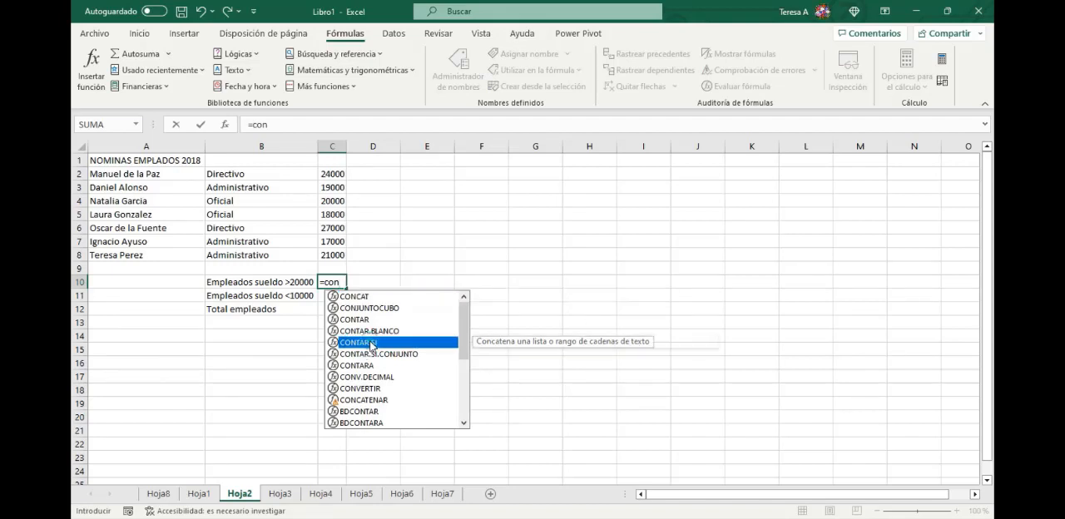
{"action": "double_click", "coordinate": [370, 342]}
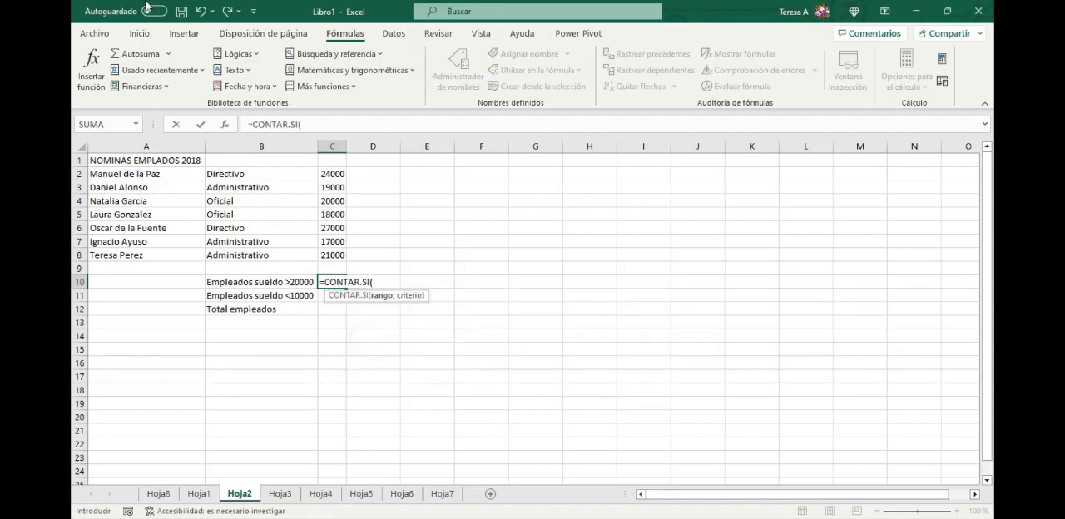
{"action": "left_click", "coordinate": [226, 125]}
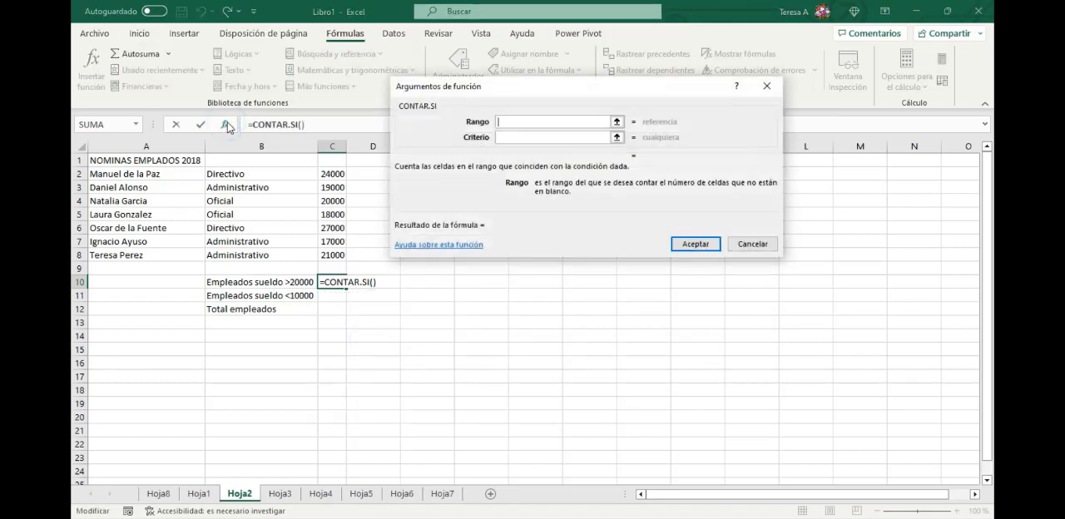
{"action": "left_click_drag", "start_coordinate": [594, 94], "coordinate": [693, 132]}
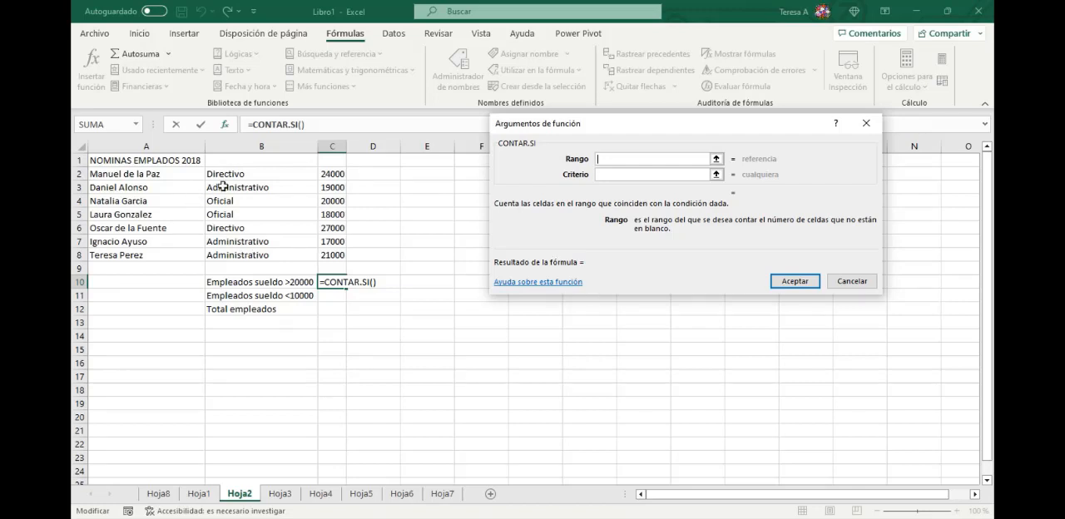
- Set the CONTAR.SI Rango to C2:C8 and the Criterio to >20000, and accept the function
{"action": "left_click_drag", "start_coordinate": [332, 175], "coordinate": [335, 255]}
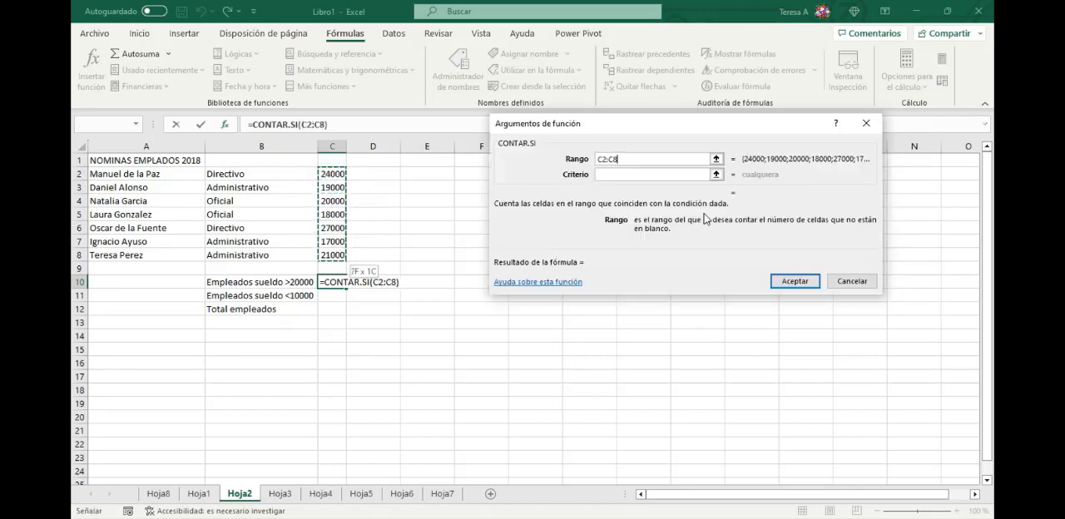
{"action": "left_click", "coordinate": [617, 175]}
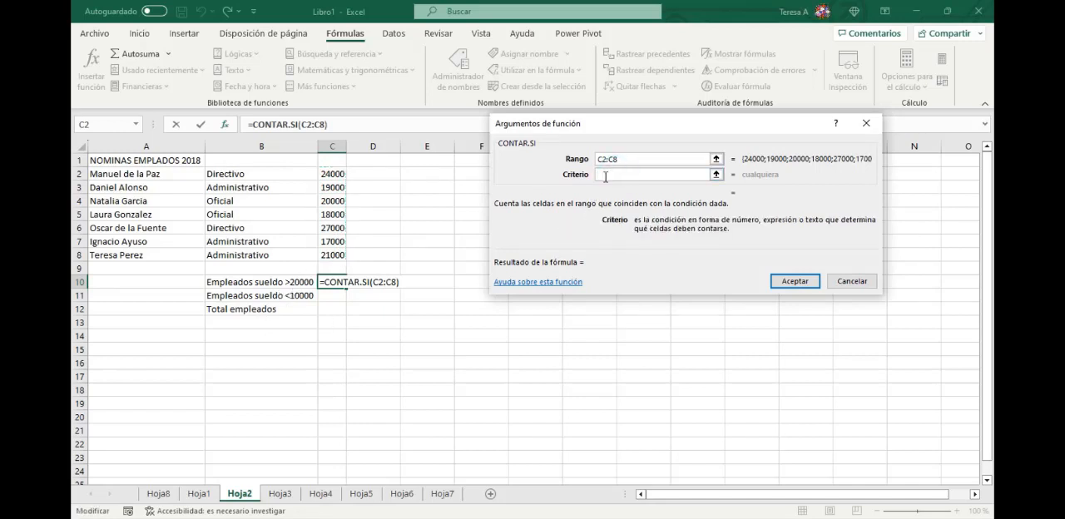
{"action": "type", "text": ">20000"}
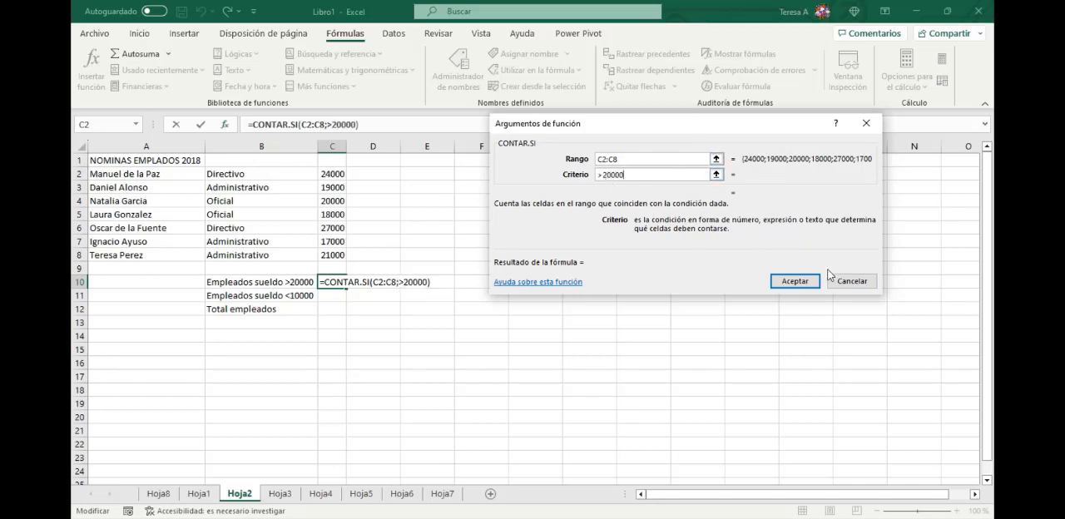
{"action": "left_click", "coordinate": [795, 282]}
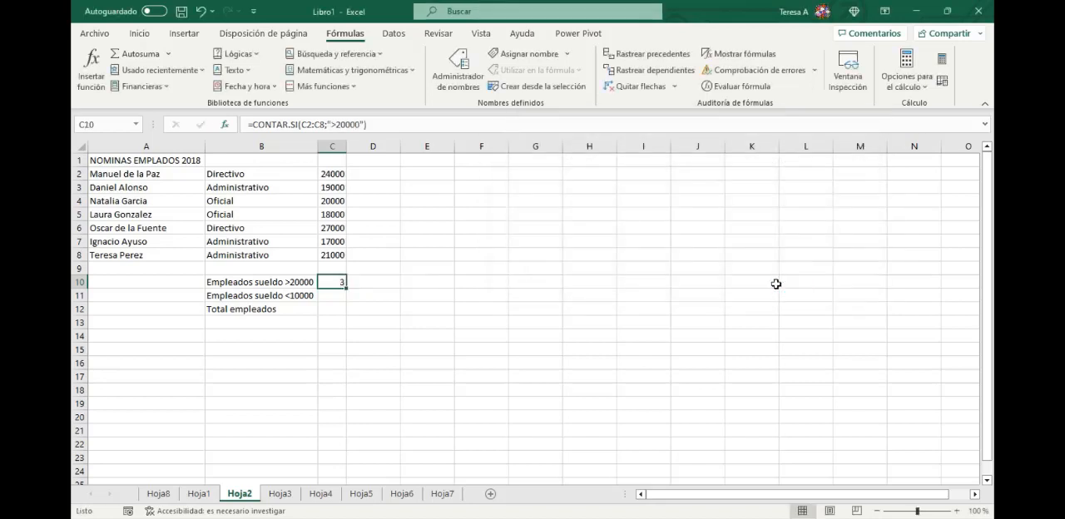
- Check the count in C10 against the individual salaries above 20000 in column C
{"action": "left_click", "coordinate": [340, 174]}
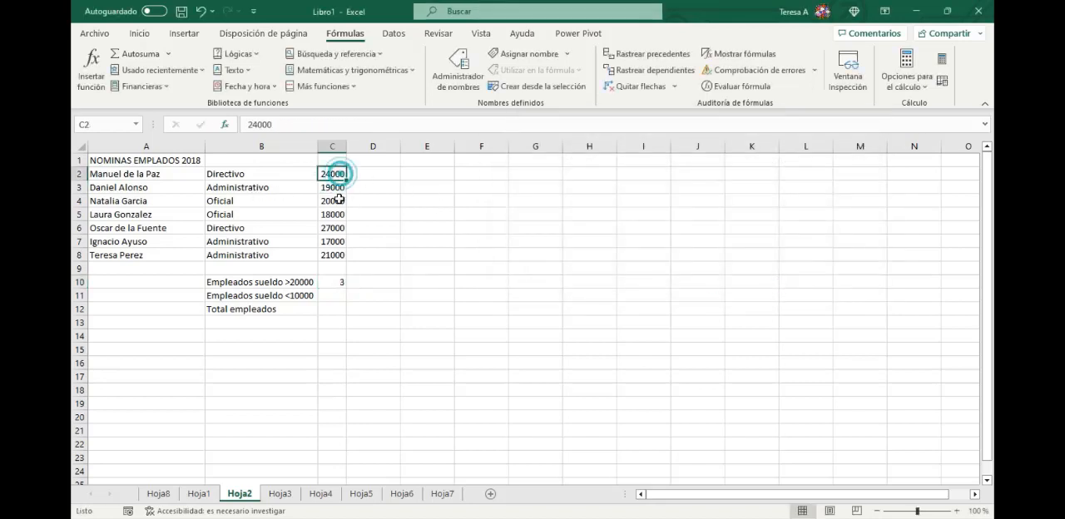
{"action": "left_click", "coordinate": [341, 228]}
{"action": "left_click", "coordinate": [341, 256]}
{"action": "left_click_drag", "start_coordinate": [341, 256], "coordinate": [342, 265]}
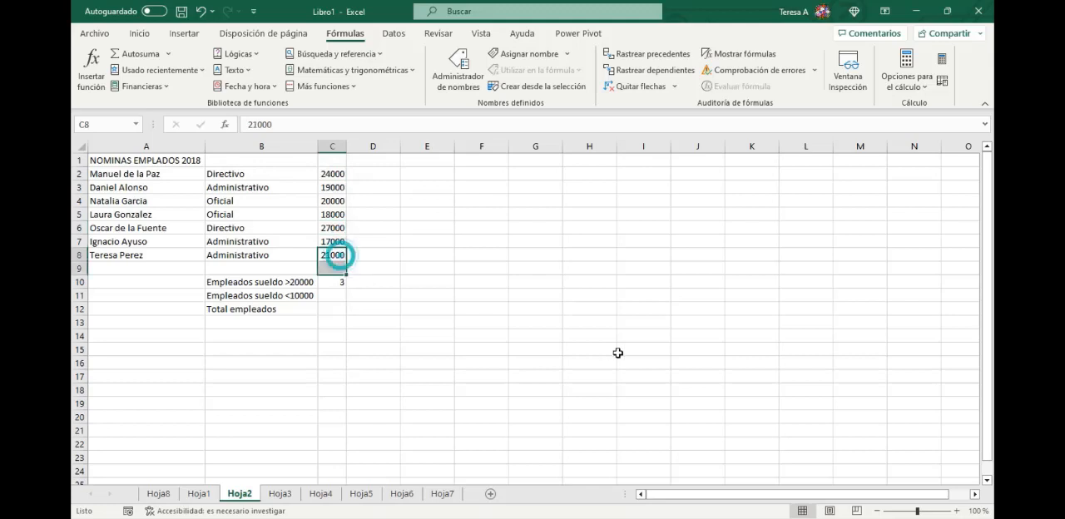
- Count the employees with Empleados sueldo <10000 in C11 using CONTAR.SI with Rango C2:C8 and Criterio <10000
{"action": "left_click", "coordinate": [327, 255]}
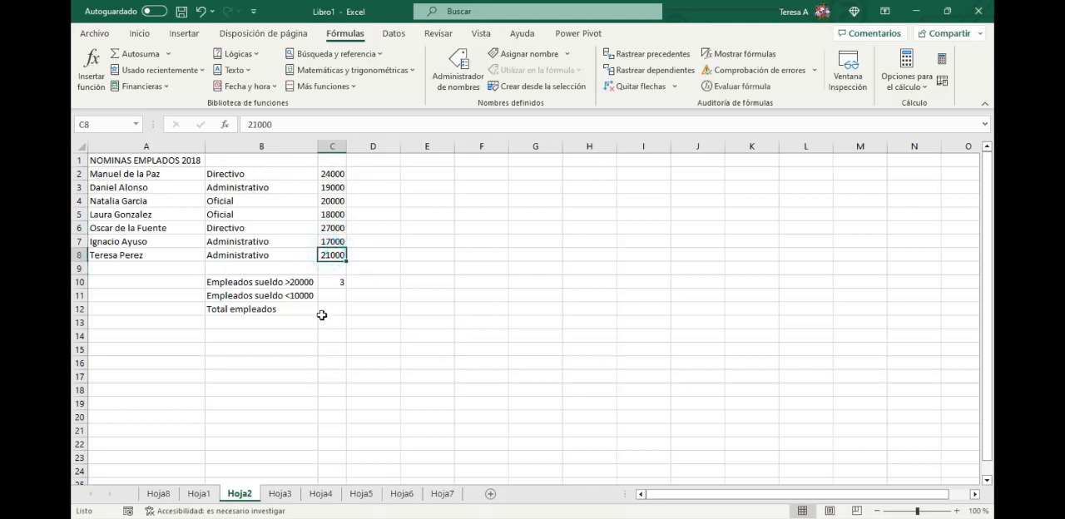
{"action": "left_click", "coordinate": [335, 295]}
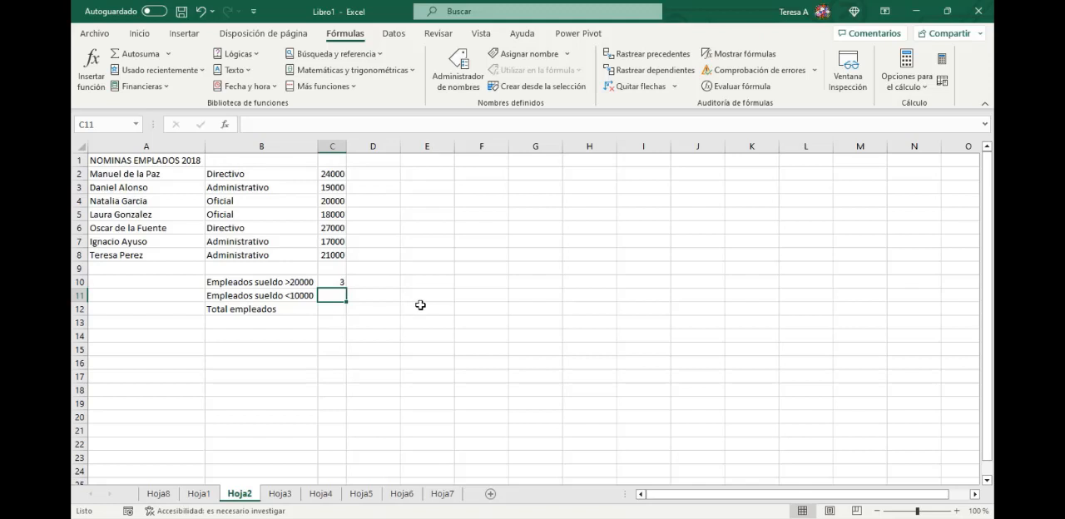
{"action": "type", "text": "=contar"}
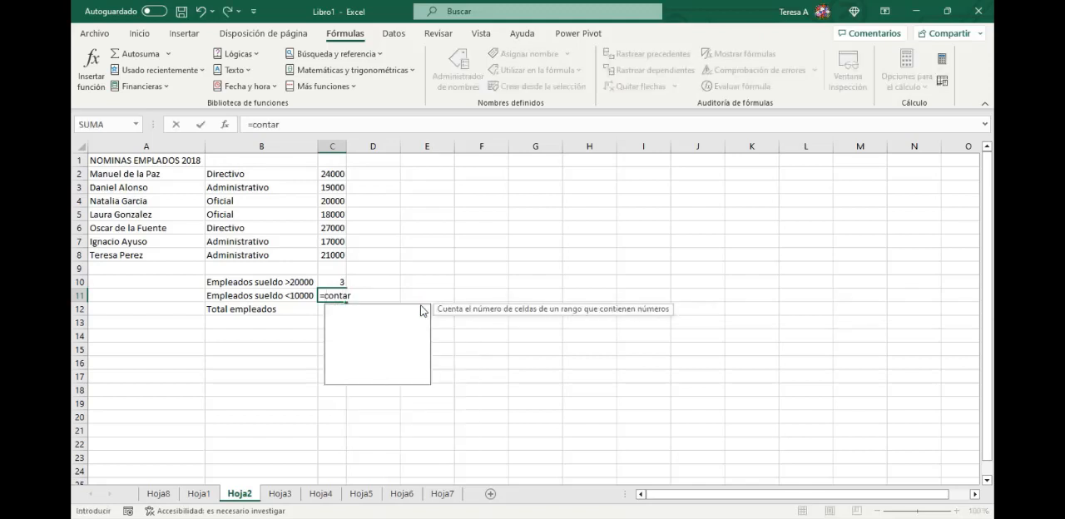
{"action": "type", "text": ".si("}
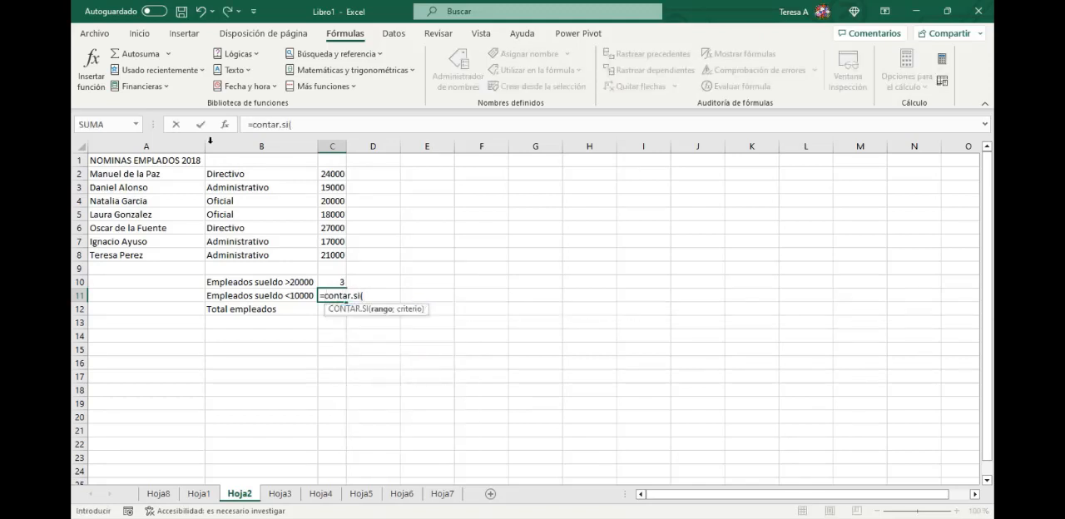
{"action": "left_click", "coordinate": [222, 124]}
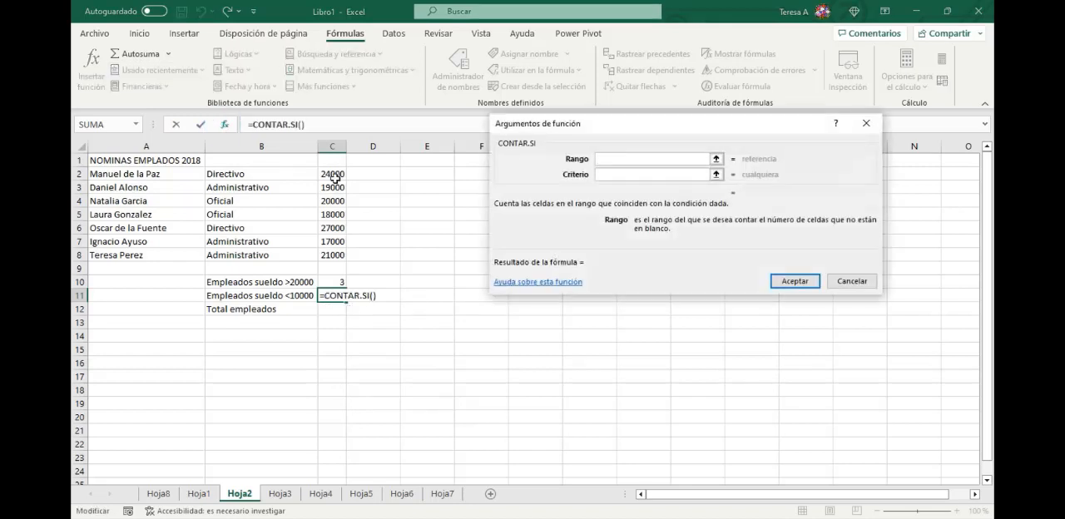
{"action": "left_click_drag", "start_coordinate": [333, 175], "coordinate": [344, 255]}
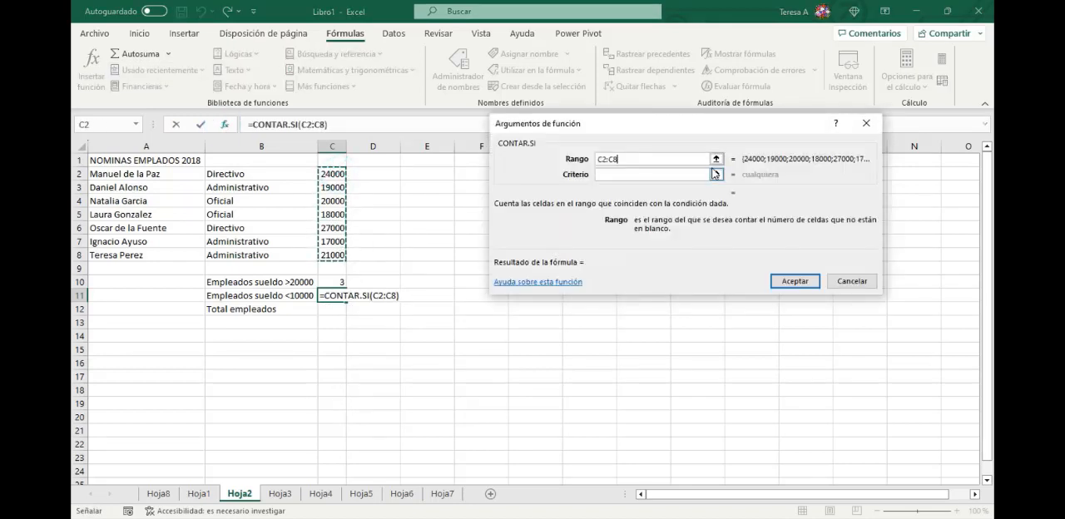
{"action": "left_click", "coordinate": [634, 174]}
{"action": "type", "text": "<"}
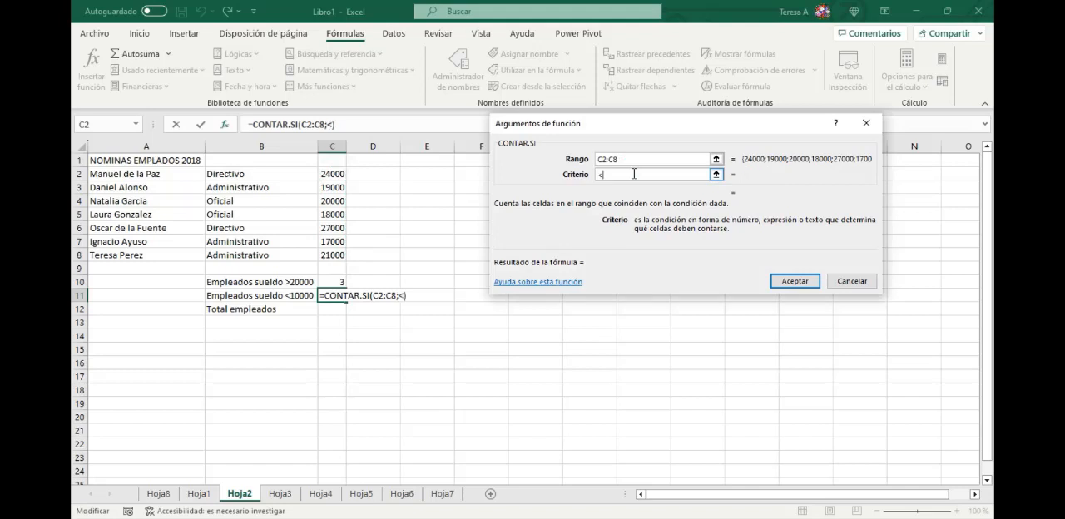
{"action": "type", "text": "10000"}
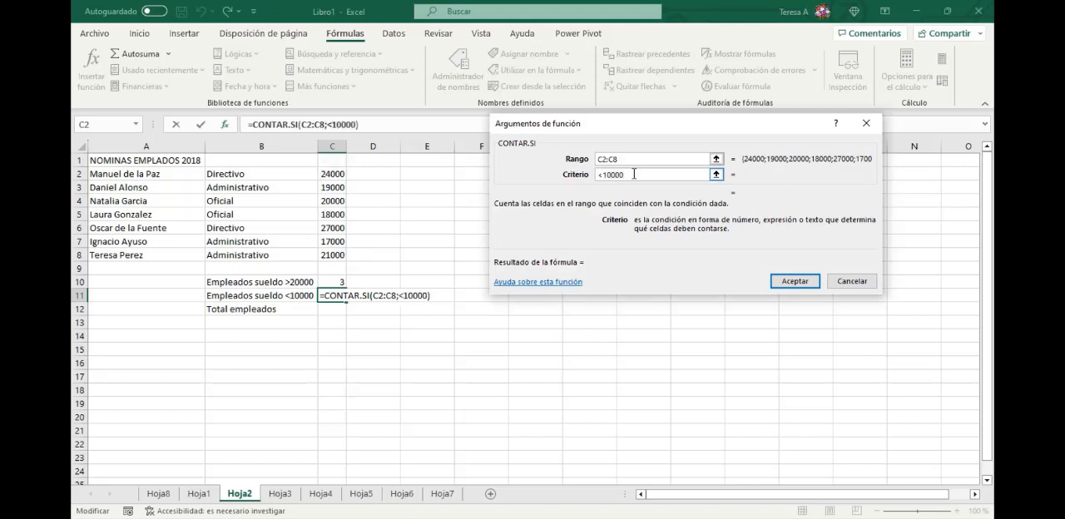
{"action": "key", "text": "Return"}
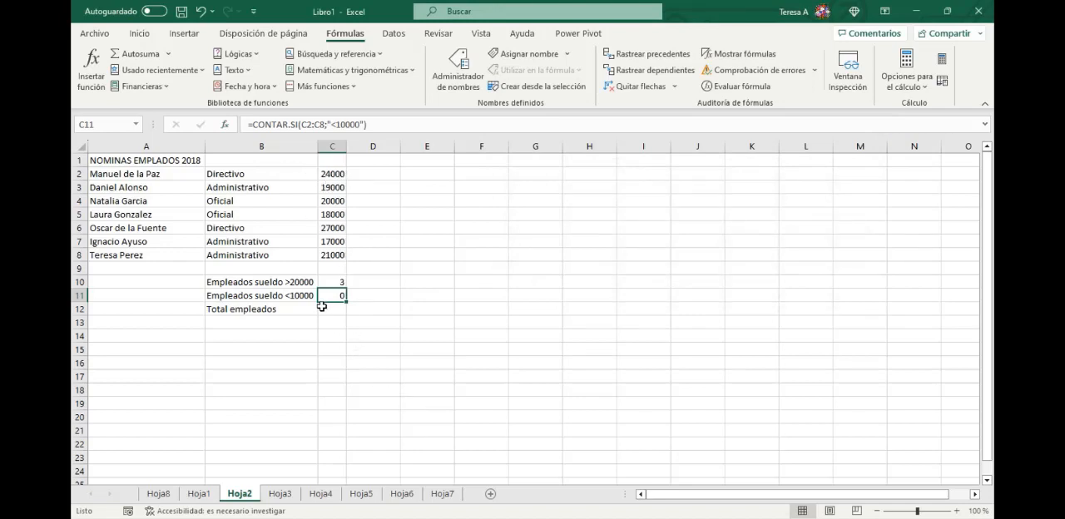
- Count the Total empleados in C12 using the CONTAR function with the salaries C2:C8 as Valor1
{"action": "left_click", "coordinate": [326, 309]}
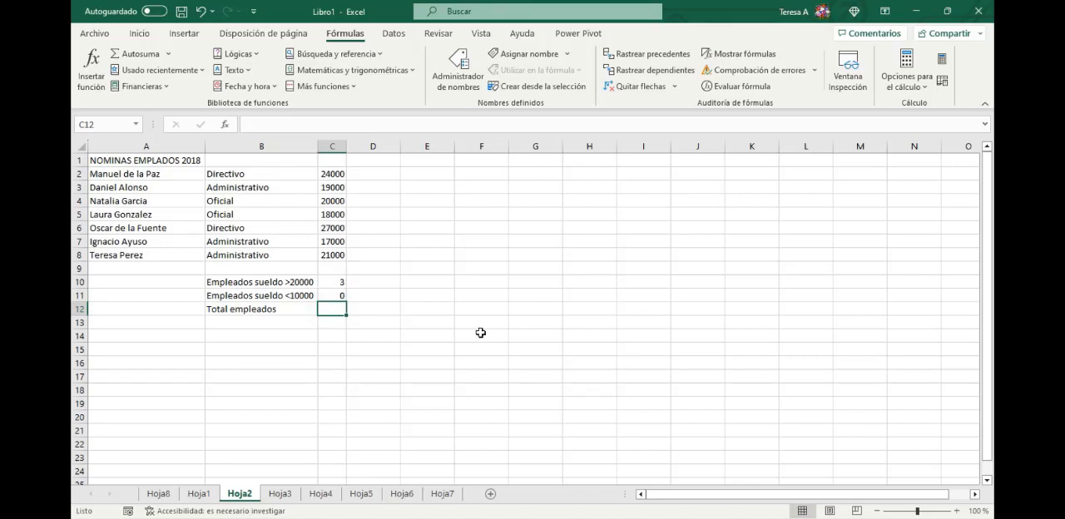
{"action": "type", "text": "="}
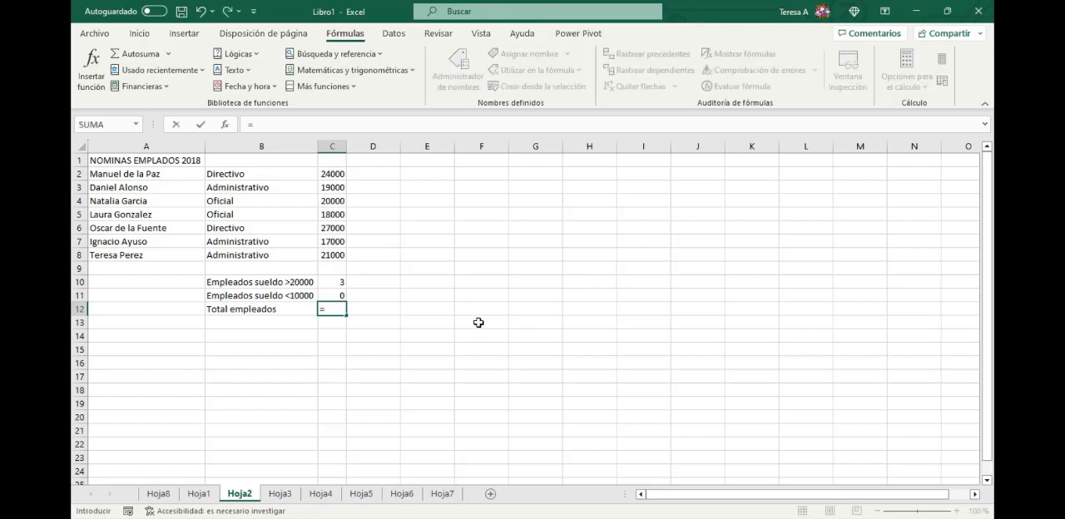
{"action": "type", "text": "contar"}
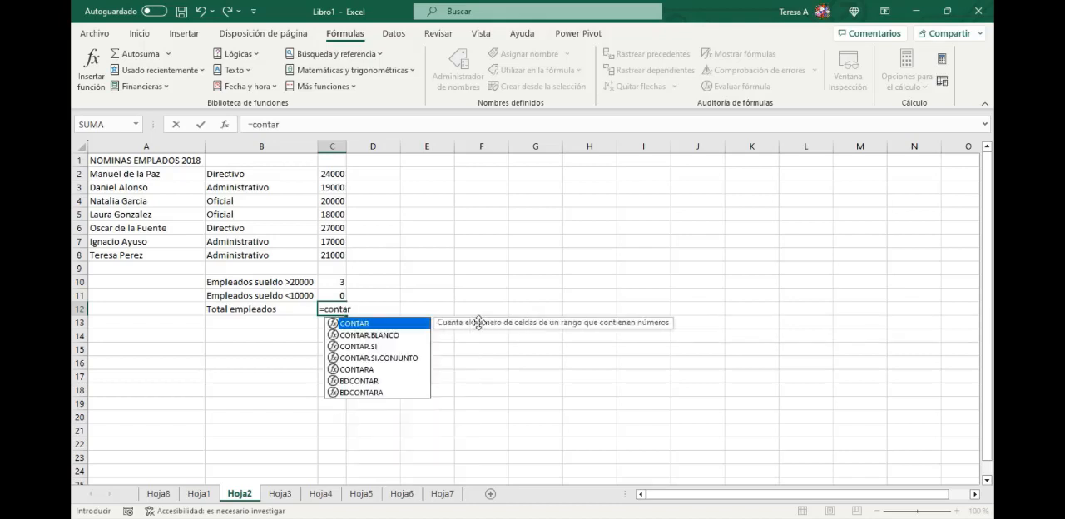
{"action": "type", "text": "("}
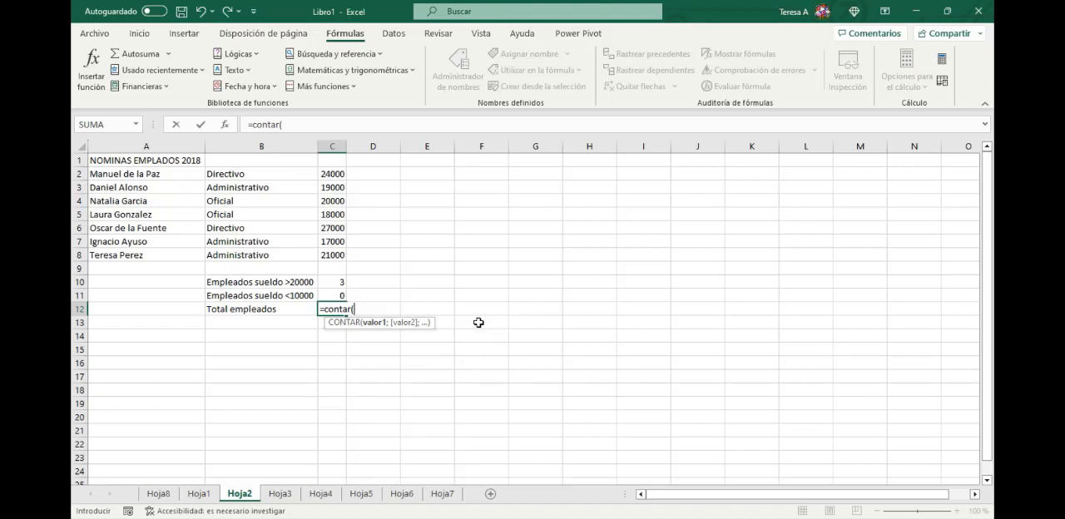
{"action": "left_click", "coordinate": [228, 124]}
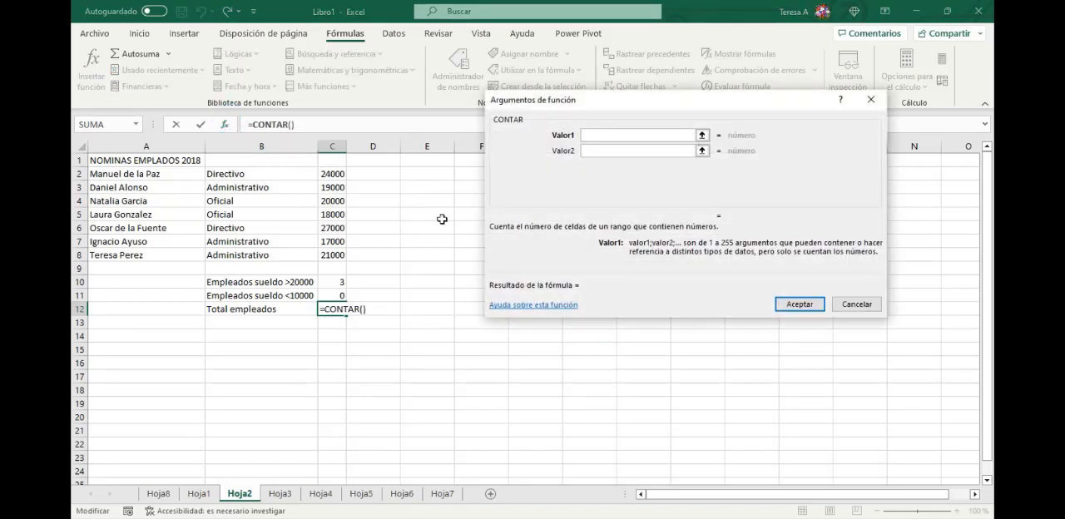
{"action": "left_click_drag", "start_coordinate": [333, 174], "coordinate": [346, 255]}
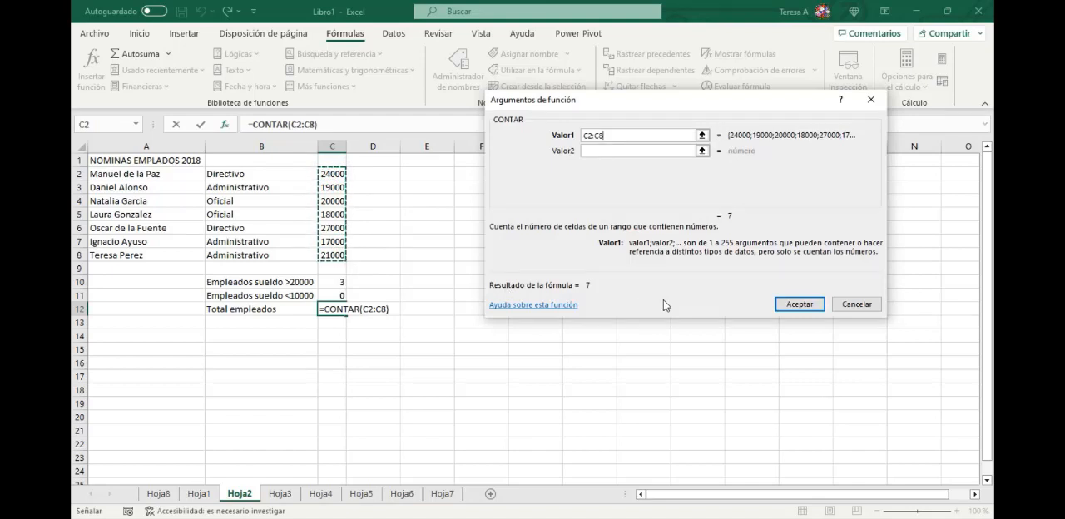
{"action": "left_click", "coordinate": [800, 304]}
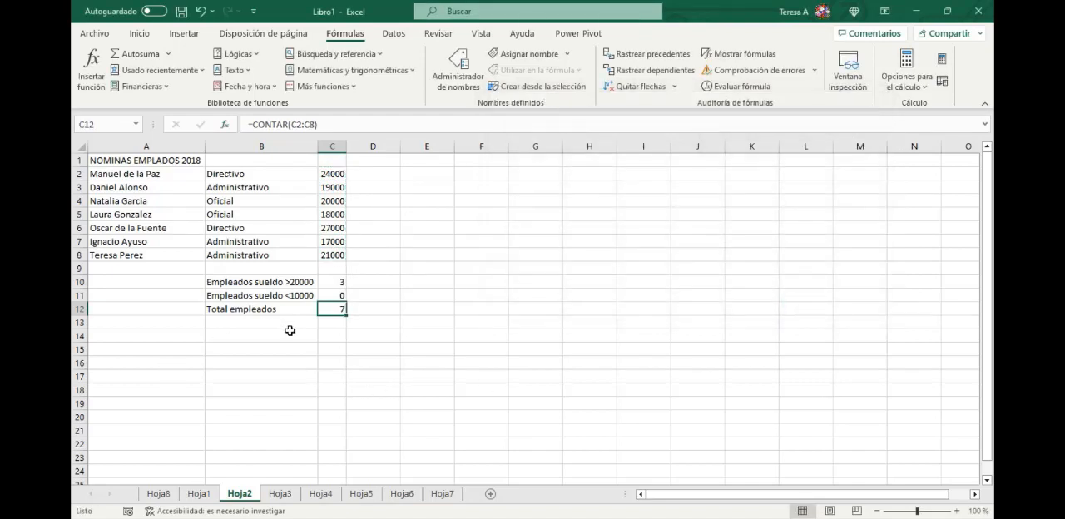
- Count the employee names in C13 using the CONTARA function with A2:A8 as Valor1
{"action": "left_click", "coordinate": [342, 323]}
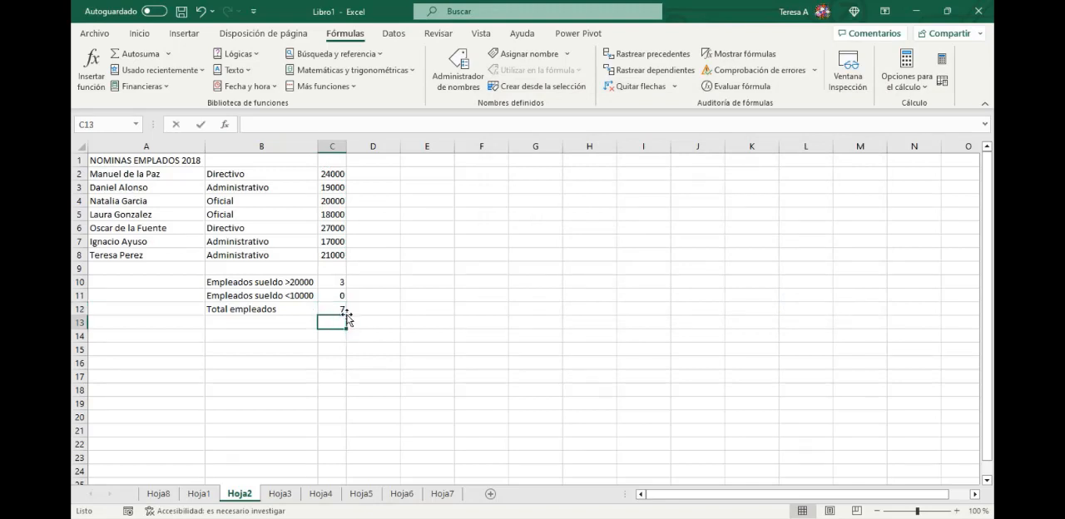
{"action": "type", "text": "=c"}
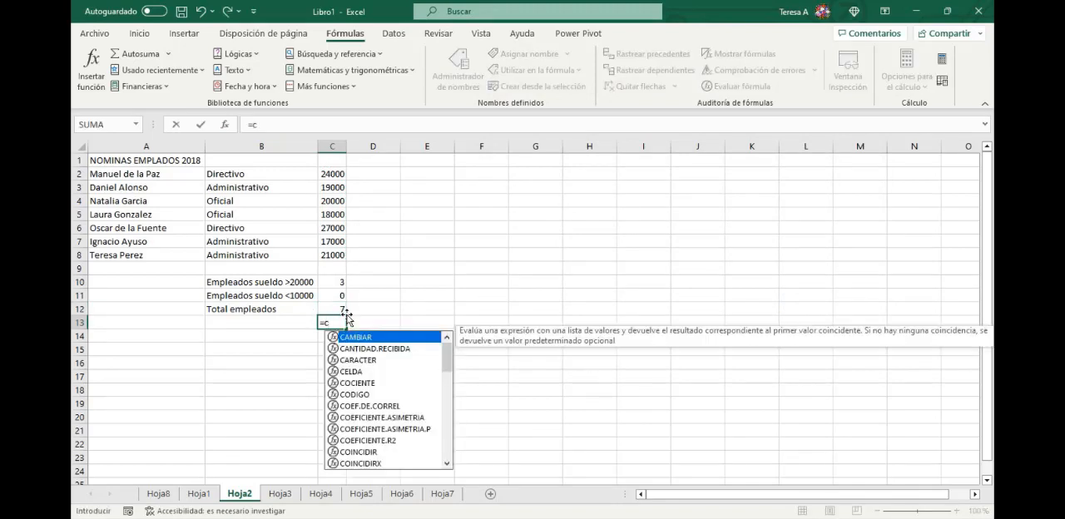
{"action": "type", "text": "ontara("}
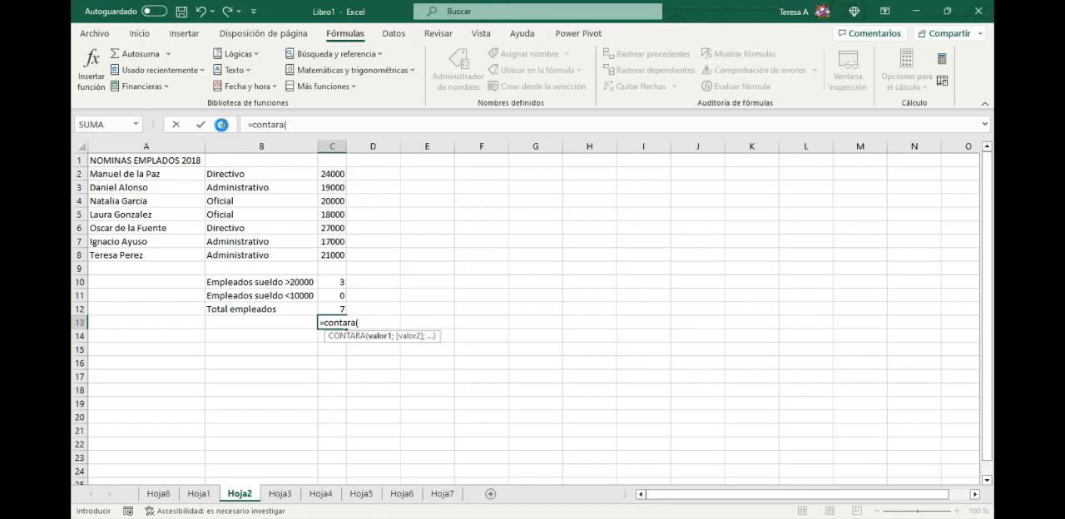
{"action": "left_click", "coordinate": [223, 127]}
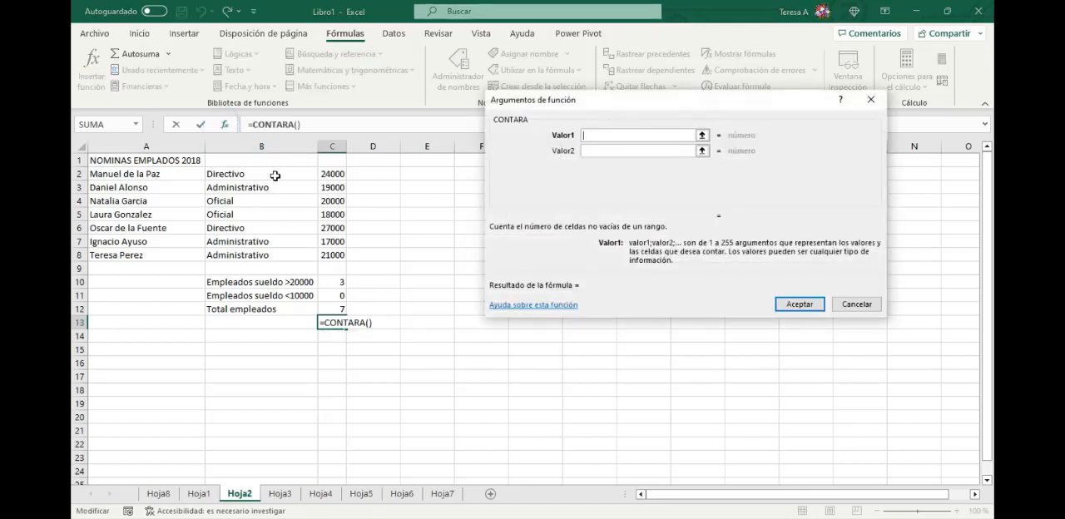
{"action": "left_click_drag", "start_coordinate": [267, 177], "coordinate": [272, 255]}
{"action": "left_click_drag", "start_coordinate": [138, 174], "coordinate": [136, 255]}
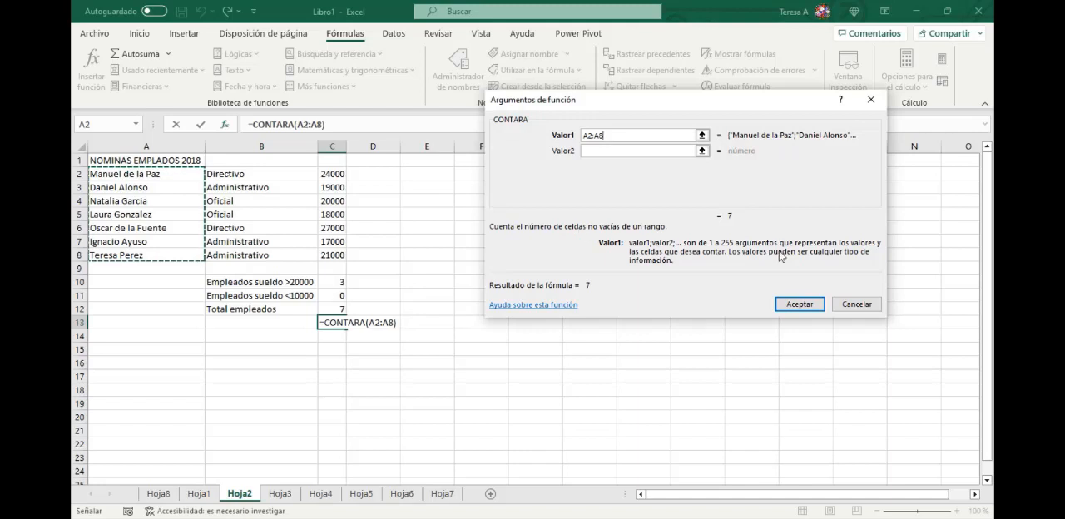
{"action": "left_click", "coordinate": [800, 304]}
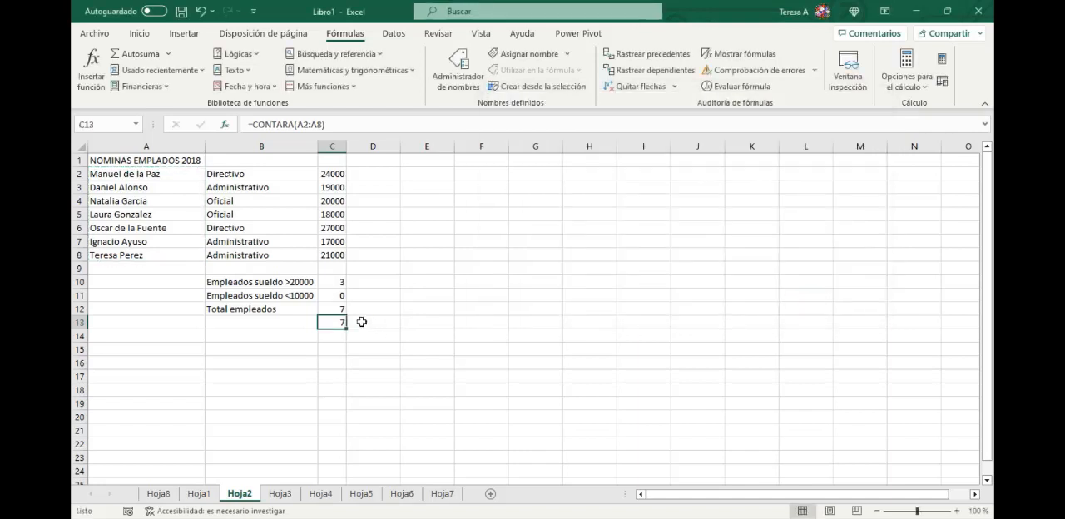
- Compare the CONTAR formula in C12 with the CONTARA formula in C13
{"action": "left_click_drag", "start_coordinate": [329, 311], "coordinate": [331, 321]}
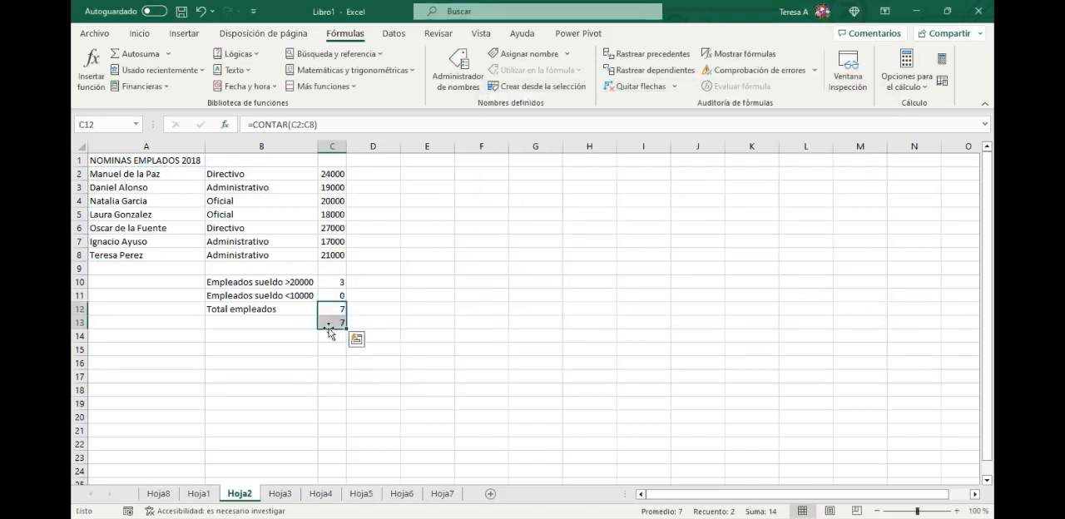
{"action": "left_click", "coordinate": [294, 324]}
{"action": "left_click", "coordinate": [337, 322]}
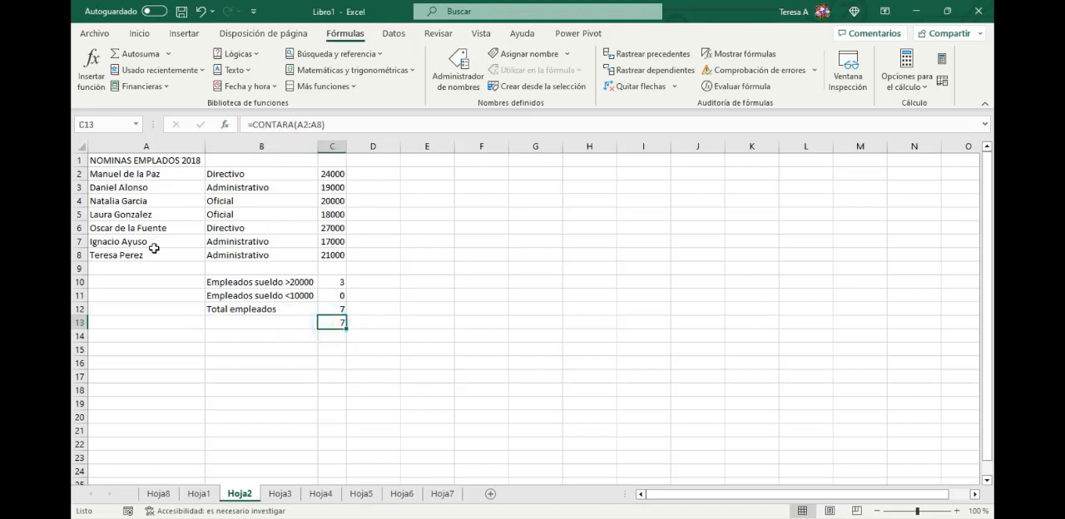
{"action": "left_click", "coordinate": [340, 309]}
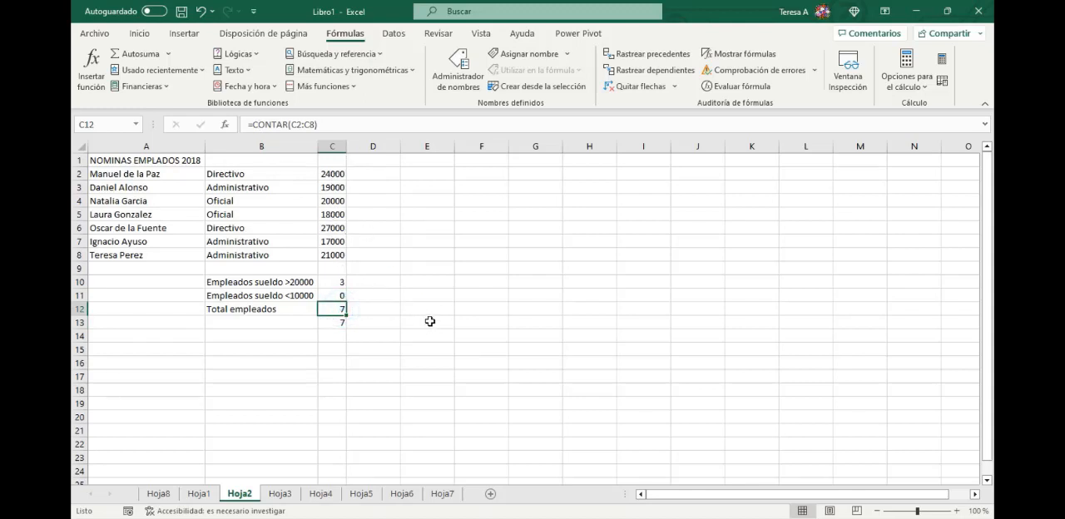
- Test how the two totals react by clearing and restoring the name in A4, and likewise the salary in C3
{"action": "left_click", "coordinate": [127, 200]}
{"action": "key", "text": "Delete"}
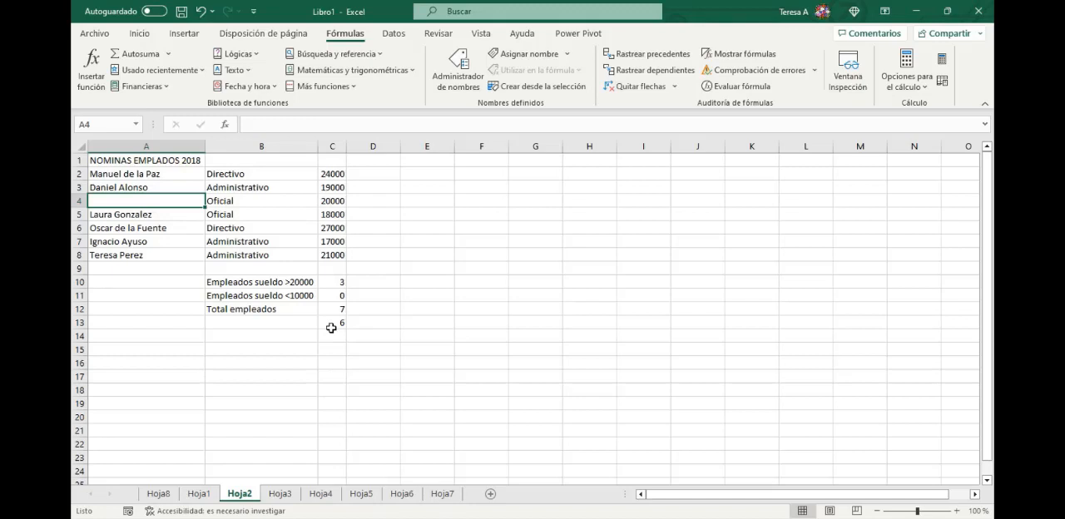
{"action": "left_click", "coordinate": [200, 12]}
{"action": "left_click", "coordinate": [333, 188]}
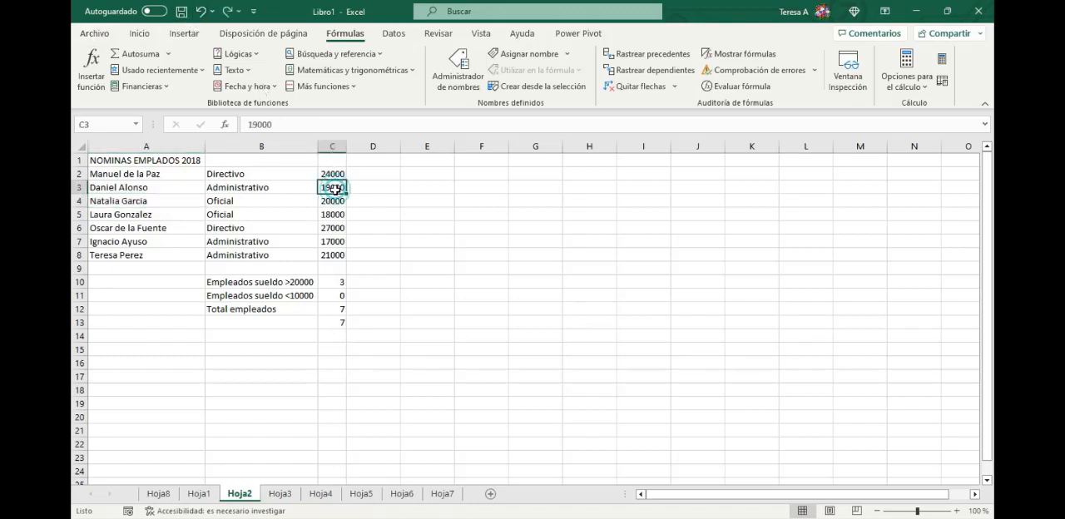
{"action": "key", "text": "Delete"}
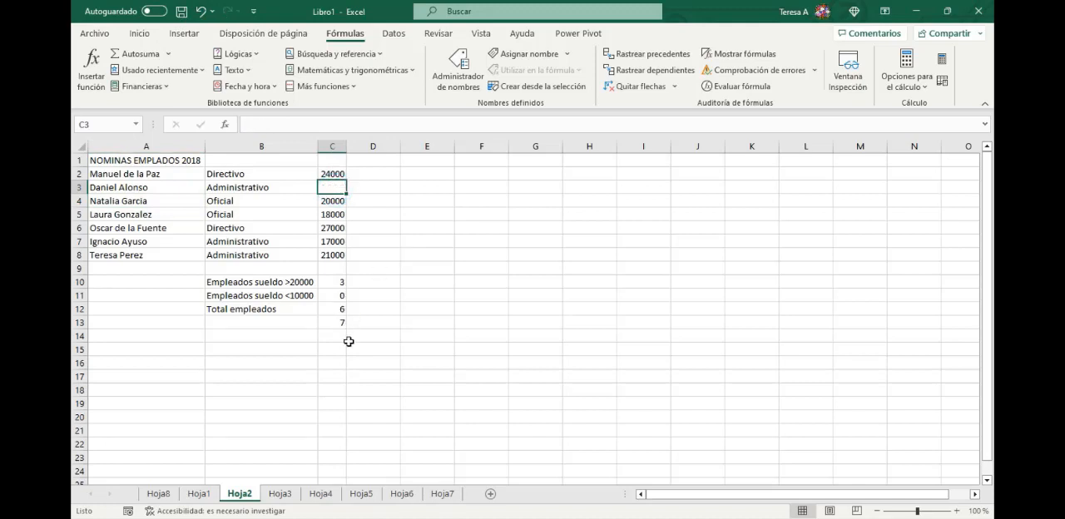
{"action": "left_click", "coordinate": [200, 11]}
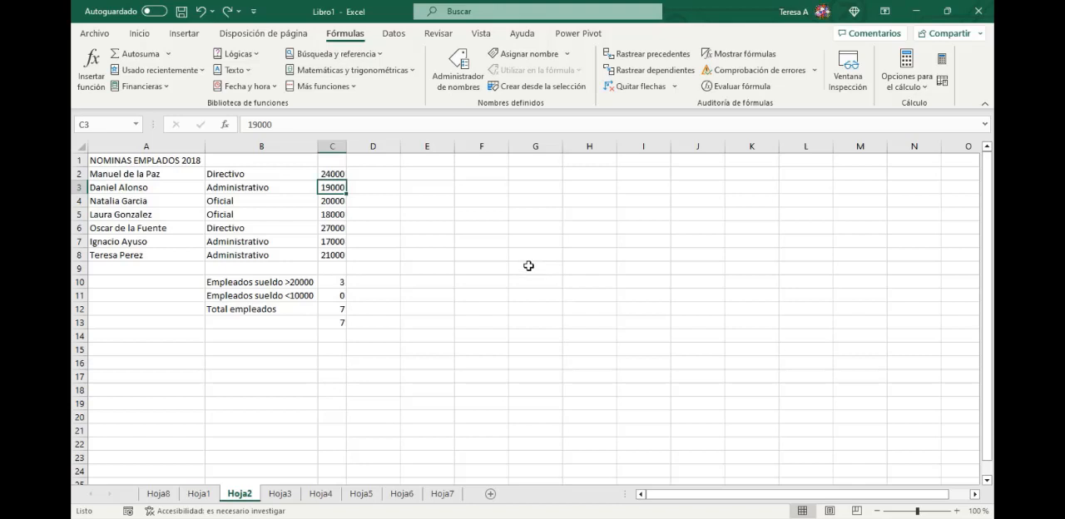
- Count the blank cells of the salary range C2:C8 in C14 with the CONTAR.BLANCO function
{"action": "left_click", "coordinate": [341, 337]}
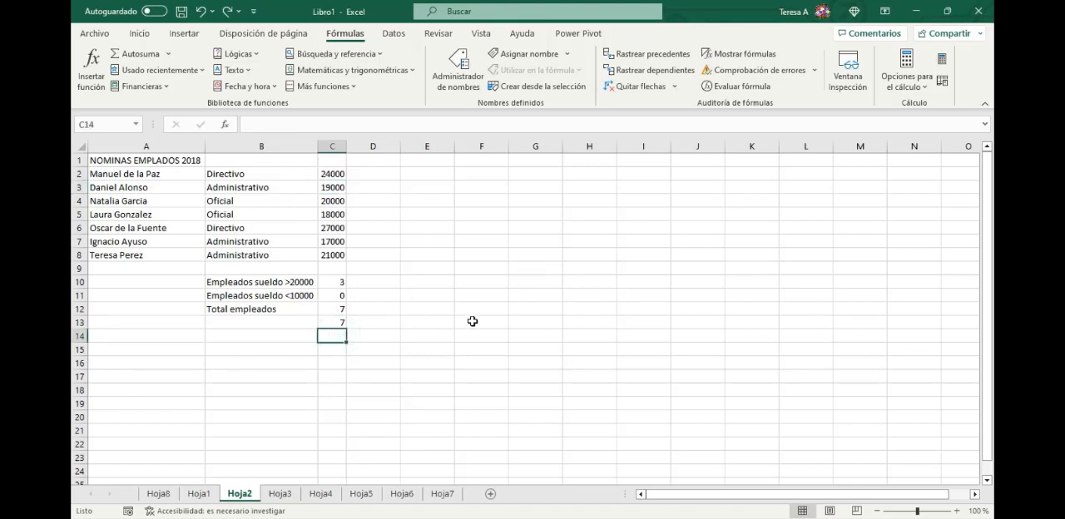
{"action": "type", "text": "=contar"}
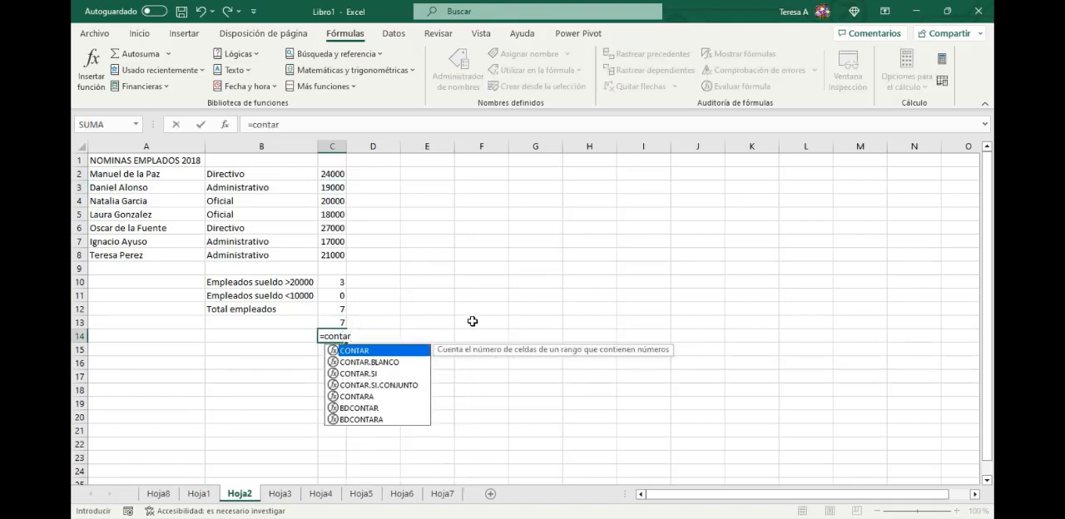
{"action": "left_click", "coordinate": [398, 362]}
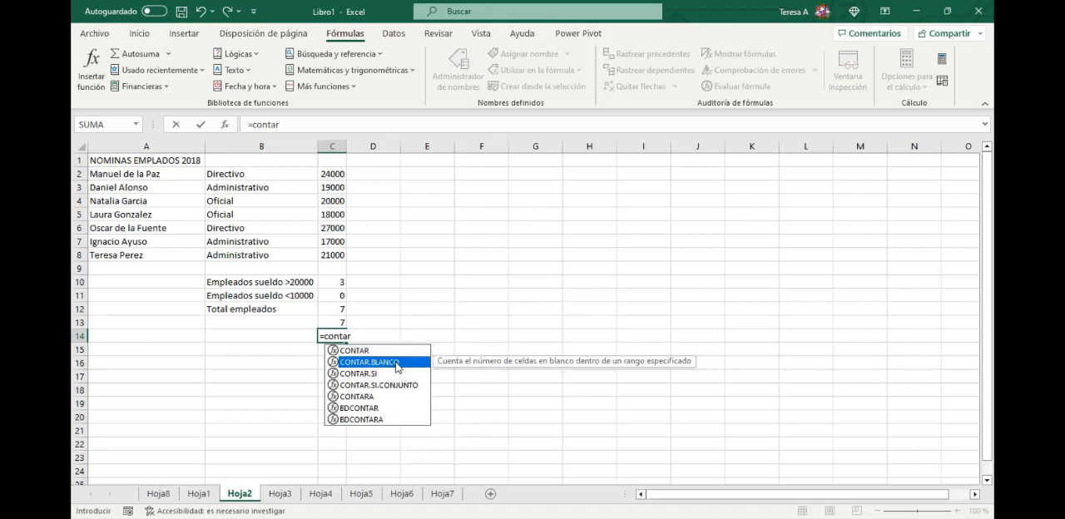
{"action": "double_click", "coordinate": [395, 362]}
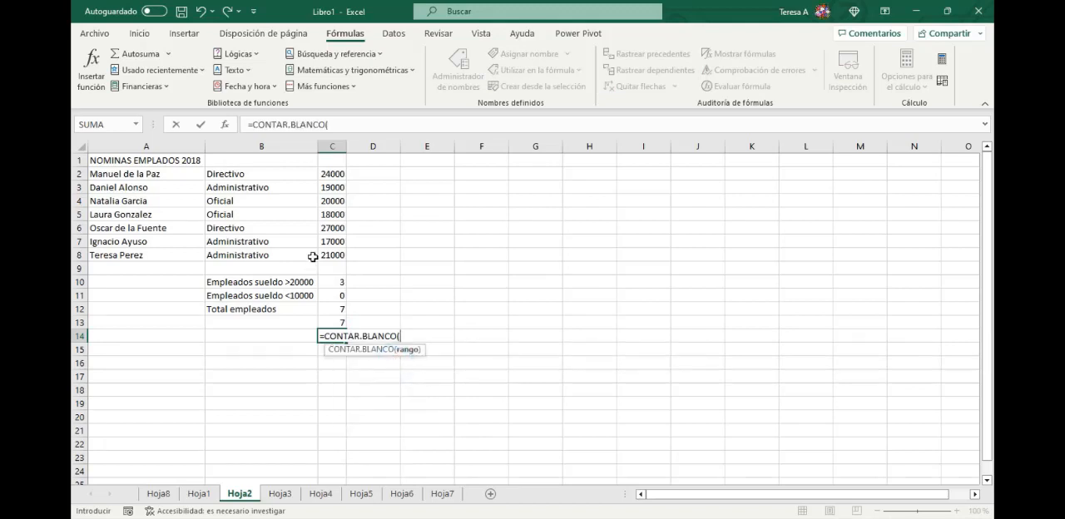
{"action": "left_click_drag", "start_coordinate": [337, 176], "coordinate": [337, 255]}
{"action": "type", "text": ")"}
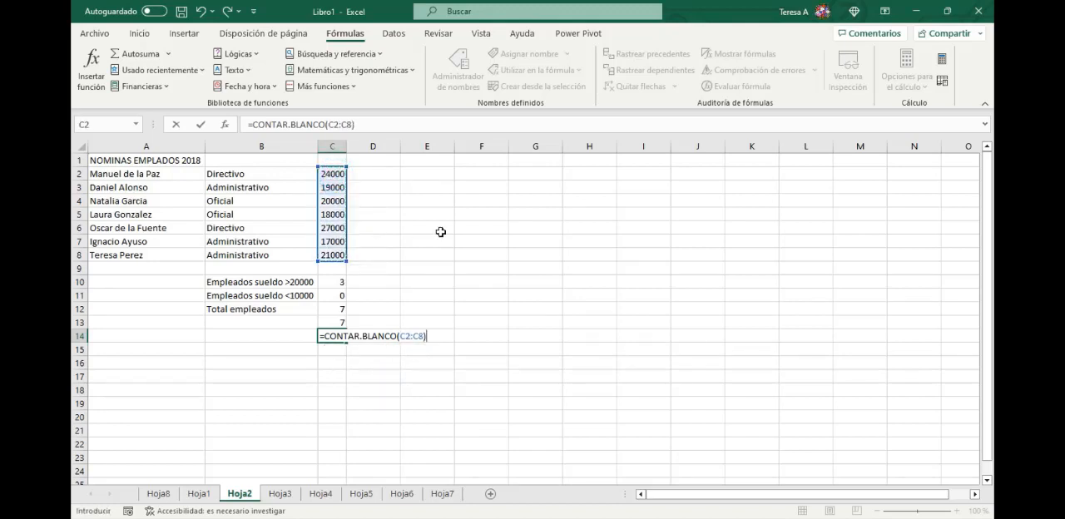
{"action": "key", "text": "Return"}
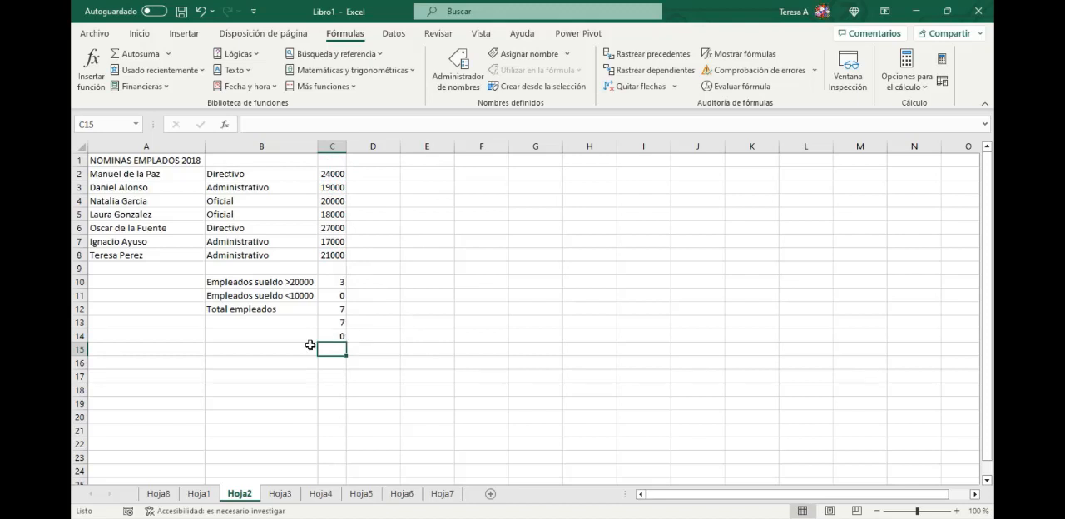
- Test how the CONTAR total in C12 and the CONTAR.BLANCO total in C14 react by clearing and restoring the salary in C5
{"action": "left_click", "coordinate": [333, 214]}
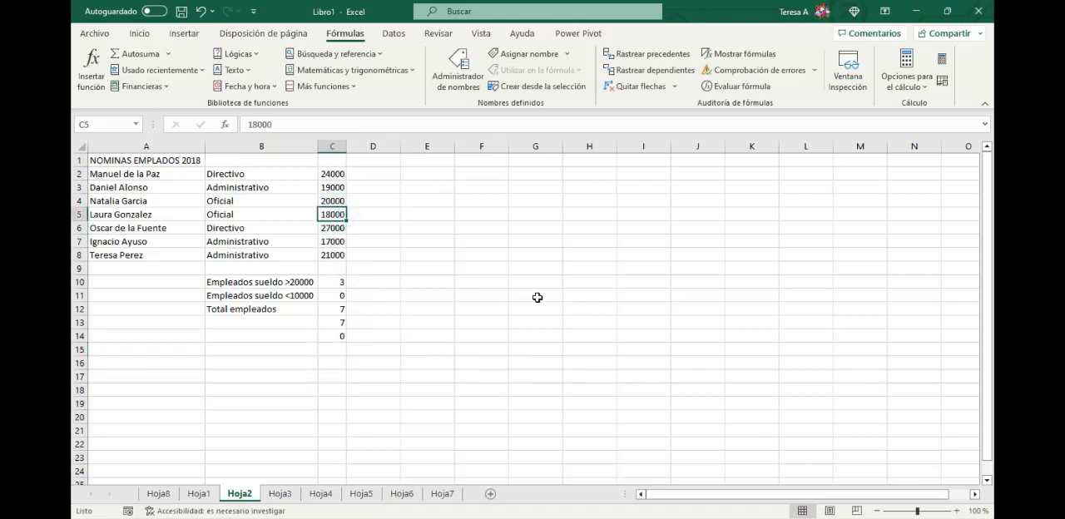
{"action": "key", "text": "Delete"}
{"action": "left_click", "coordinate": [332, 309]}
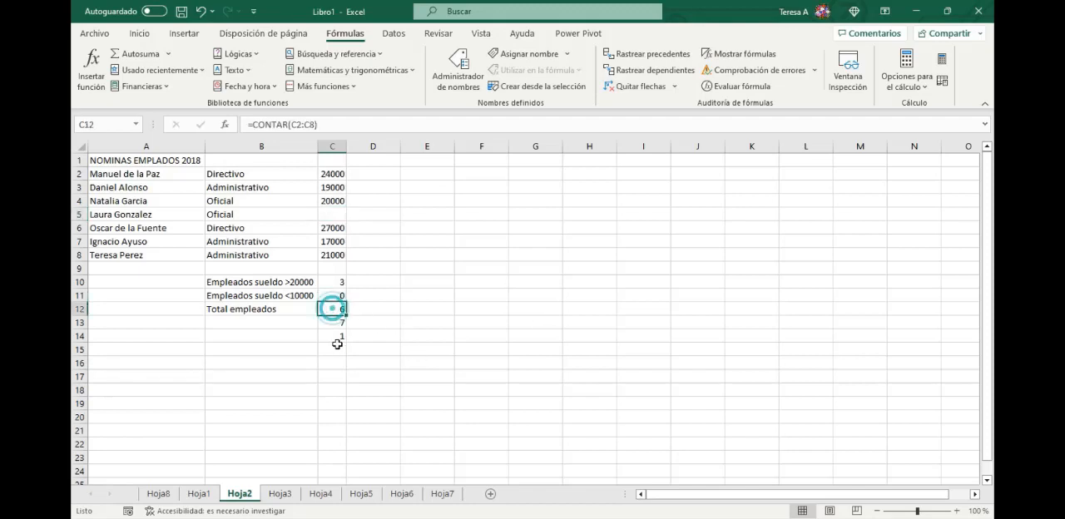
{"action": "left_click", "coordinate": [335, 337]}
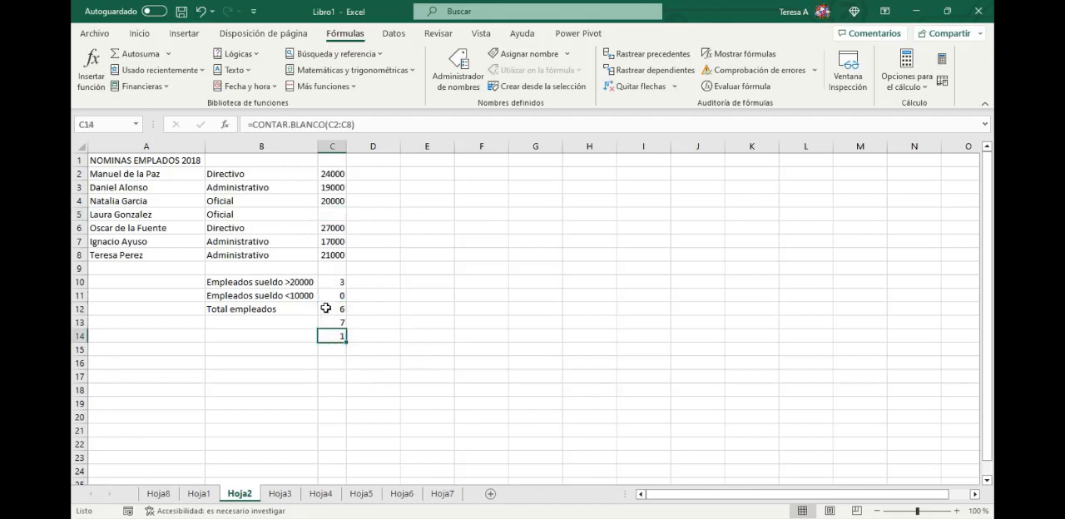
{"action": "left_click", "coordinate": [333, 309]}
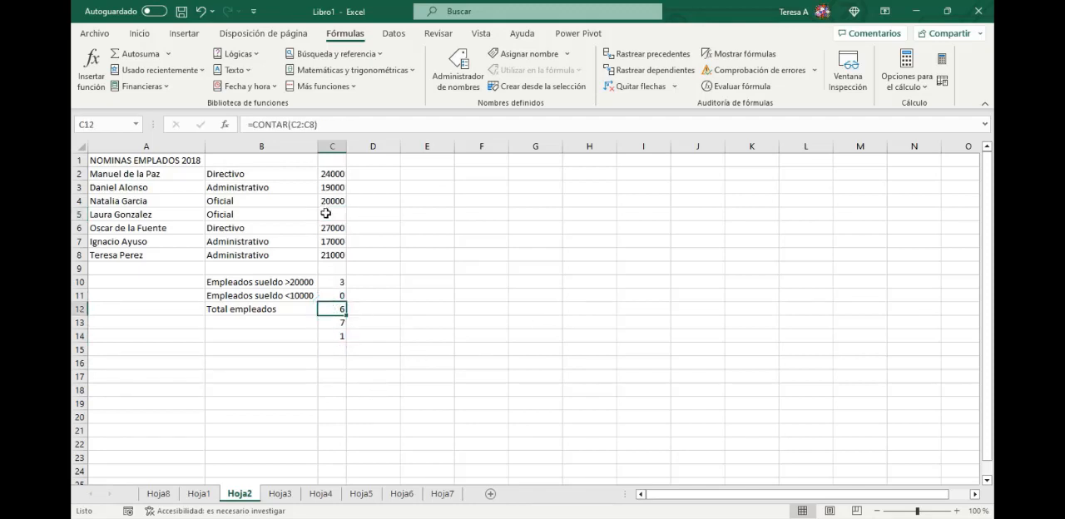
{"action": "left_click", "coordinate": [338, 336]}
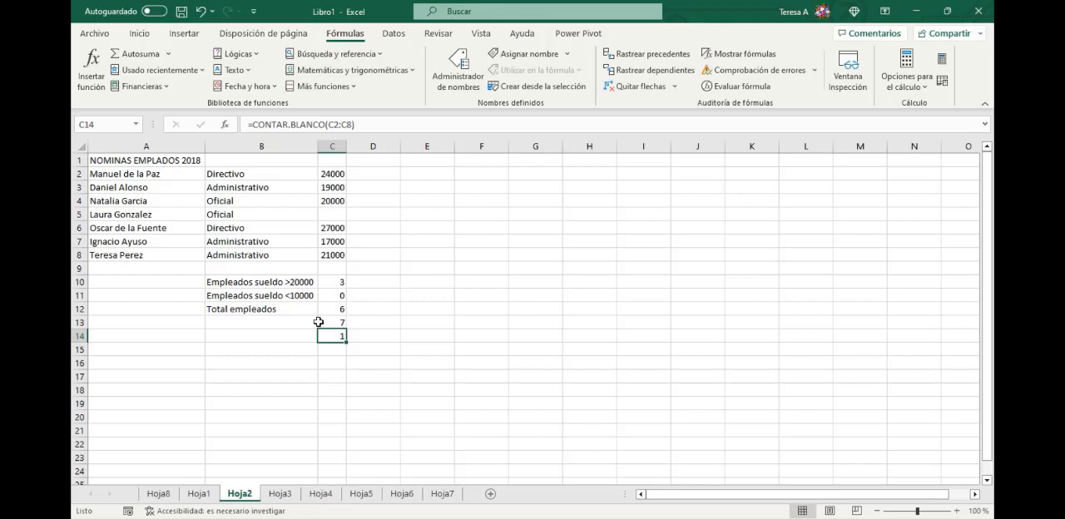
{"action": "left_click", "coordinate": [200, 11]}
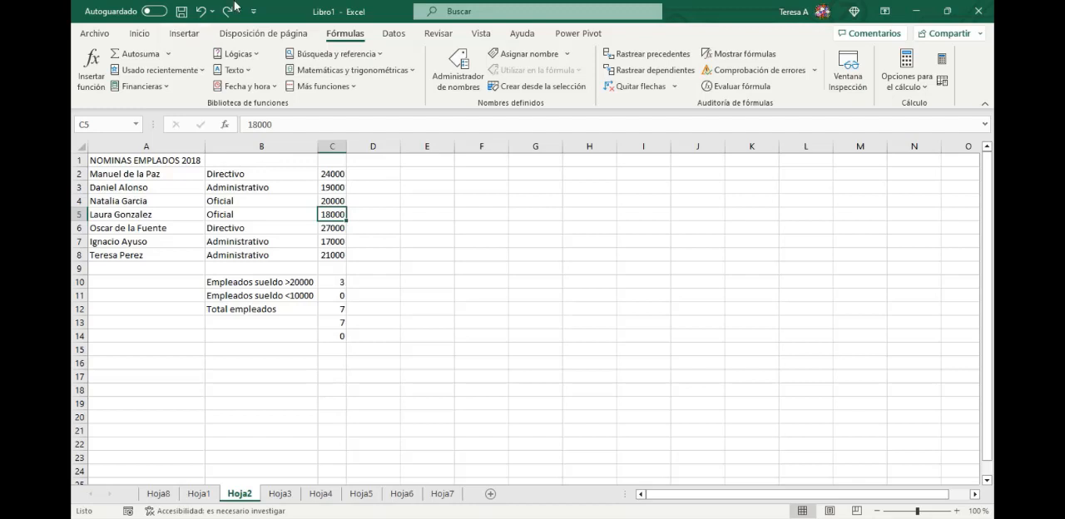
- On Hoja1, start a PROMEDIO.SI formula in D10 and open its function arguments
{"action": "left_click", "coordinate": [200, 494]}
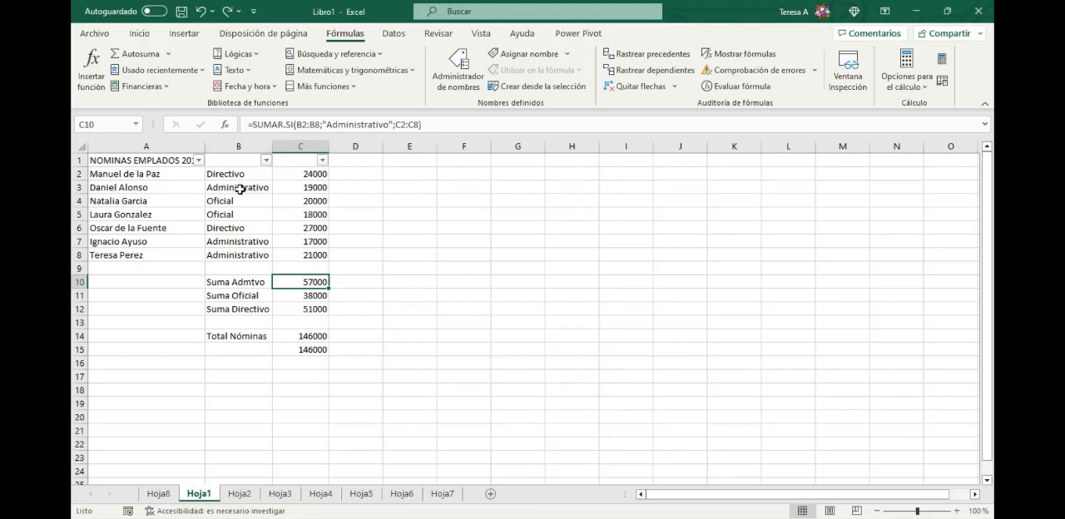
{"action": "left_click", "coordinate": [367, 281]}
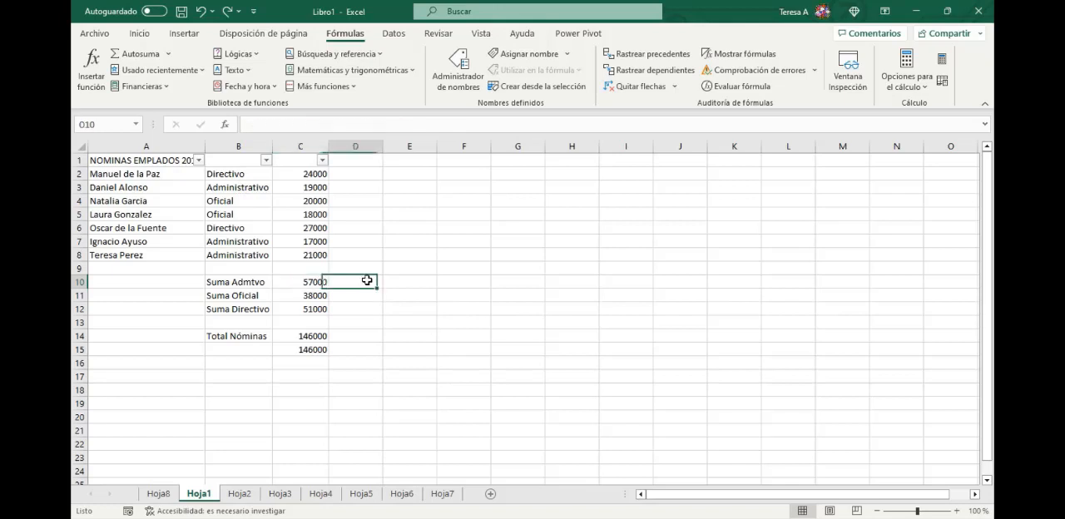
{"action": "left_click", "coordinate": [310, 287]}
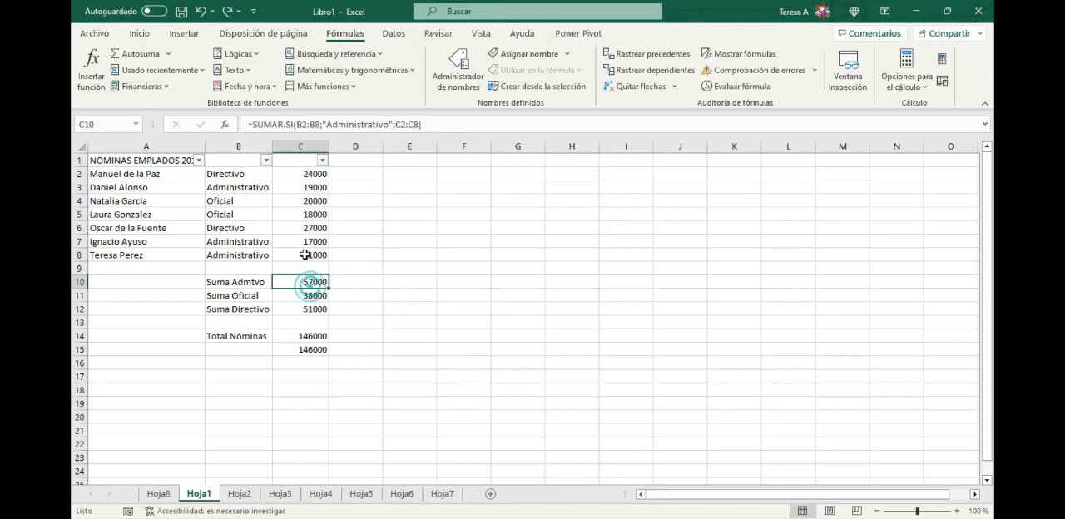
{"action": "left_click", "coordinate": [353, 287]}
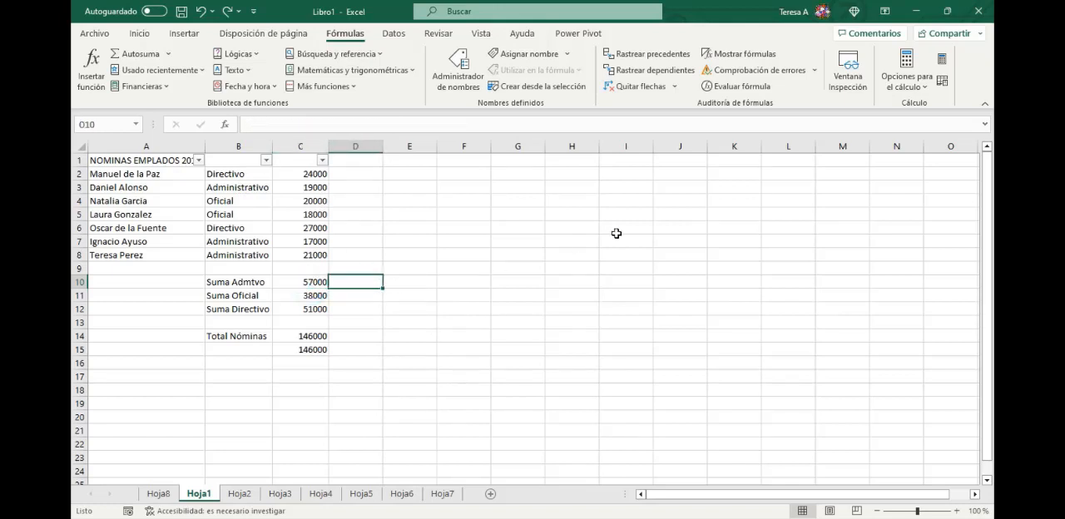
{"action": "type", "text": "=p"}
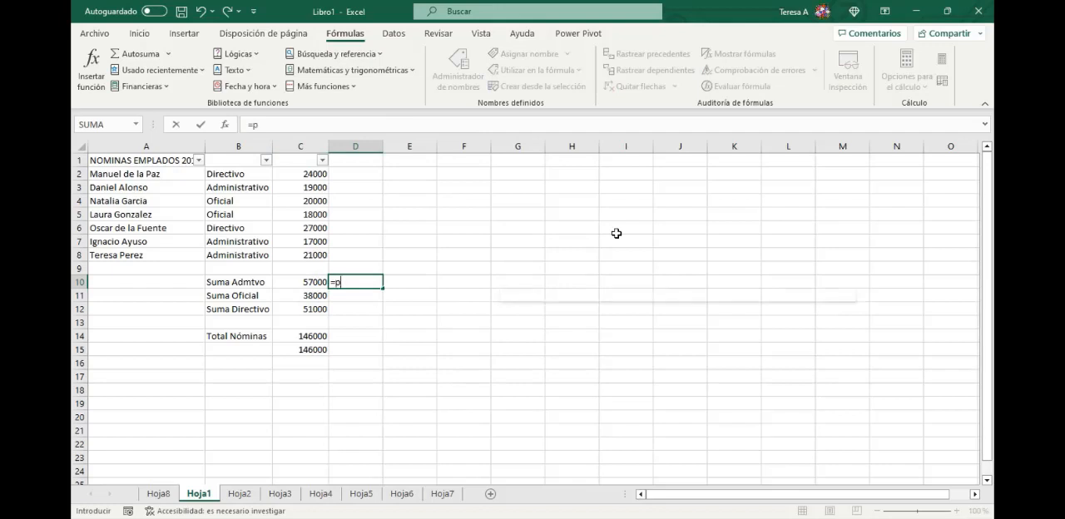
{"action": "type", "text": "romedio."}
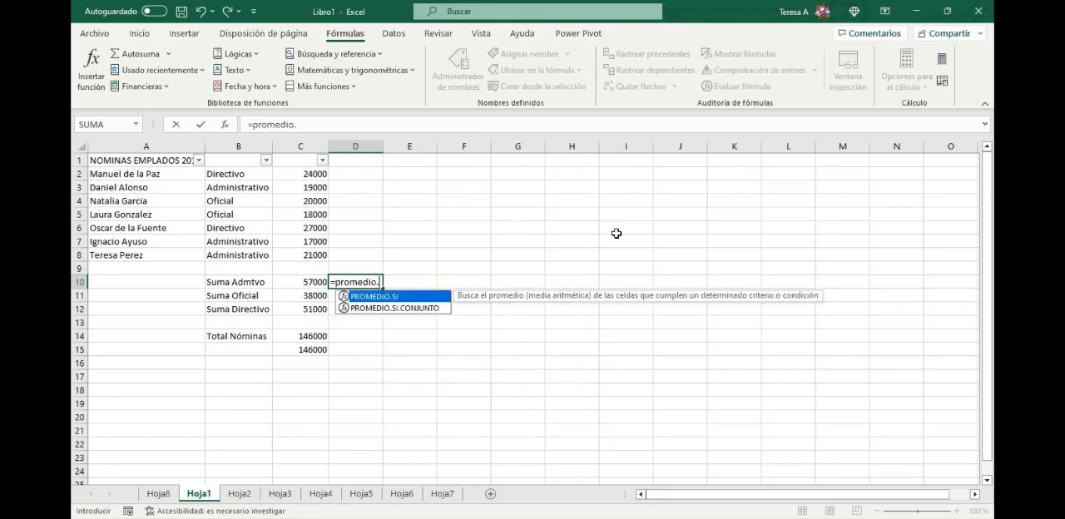
{"action": "type", "text": "si("}
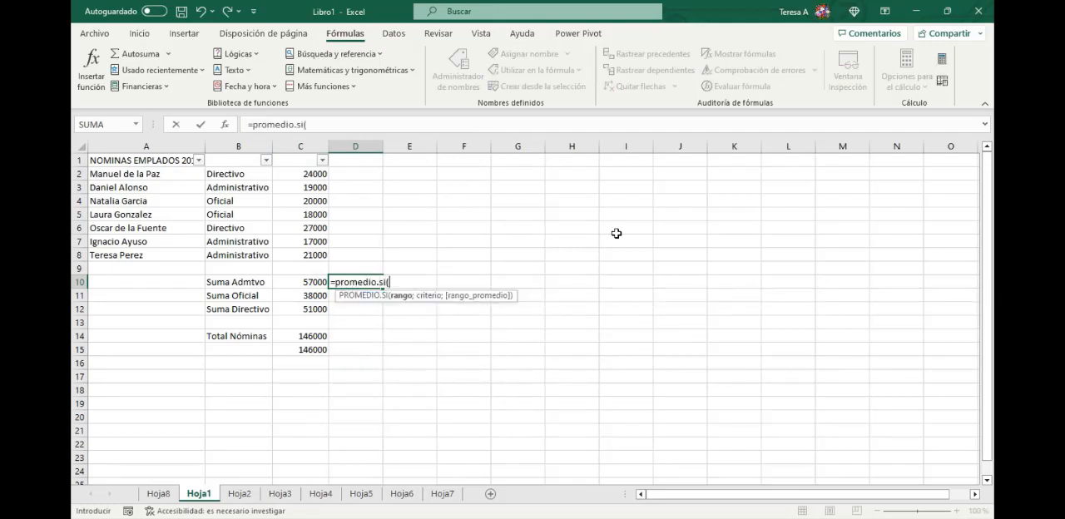
{"action": "left_click", "coordinate": [227, 125]}
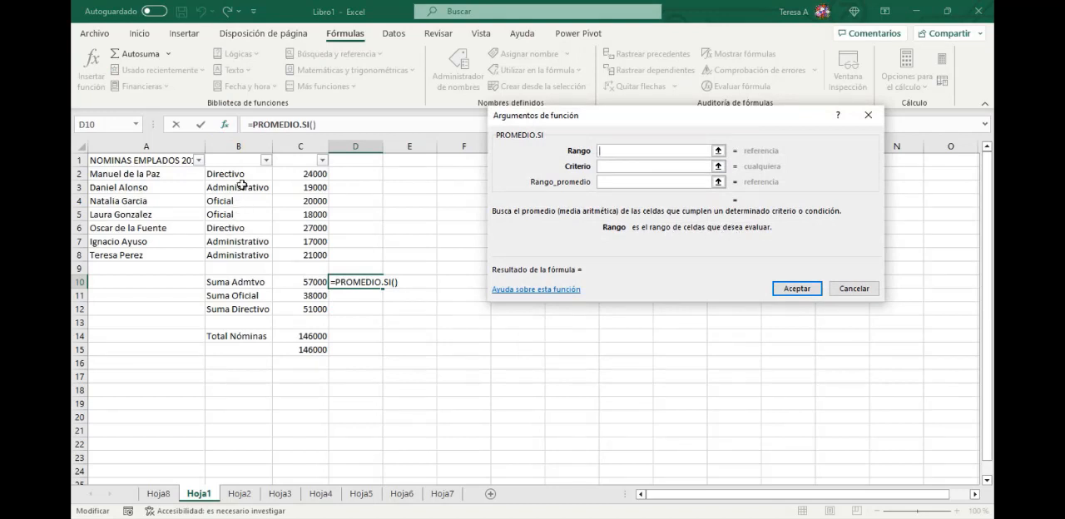
- Average the Directivo salaries in D10 with B2:B8 as Rango, B2 as Criterio and C2:C8 as Rango_promedio
{"action": "left_click_drag", "start_coordinate": [235, 173], "coordinate": [249, 255]}
{"action": "left_click", "coordinate": [617, 167]}
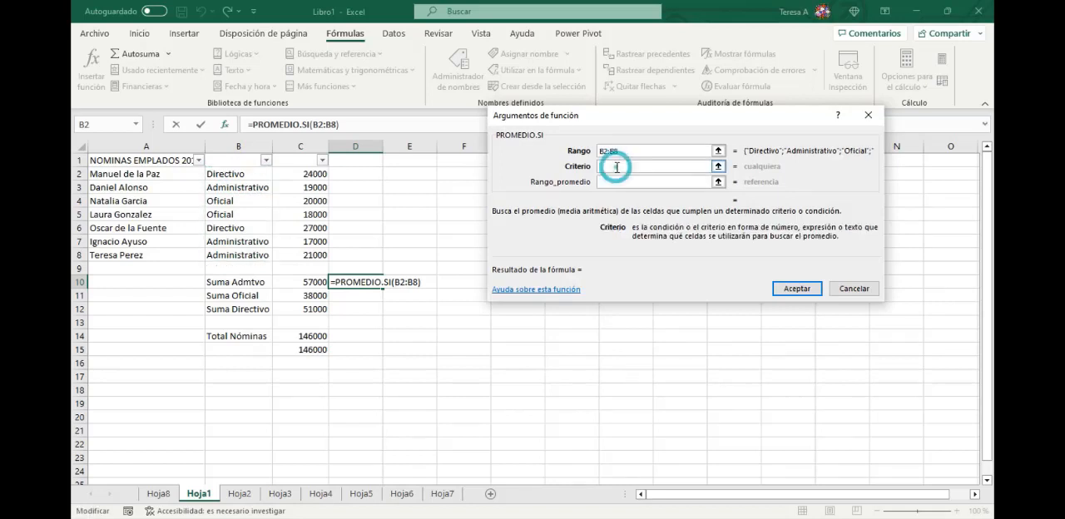
{"action": "left_click", "coordinate": [234, 173]}
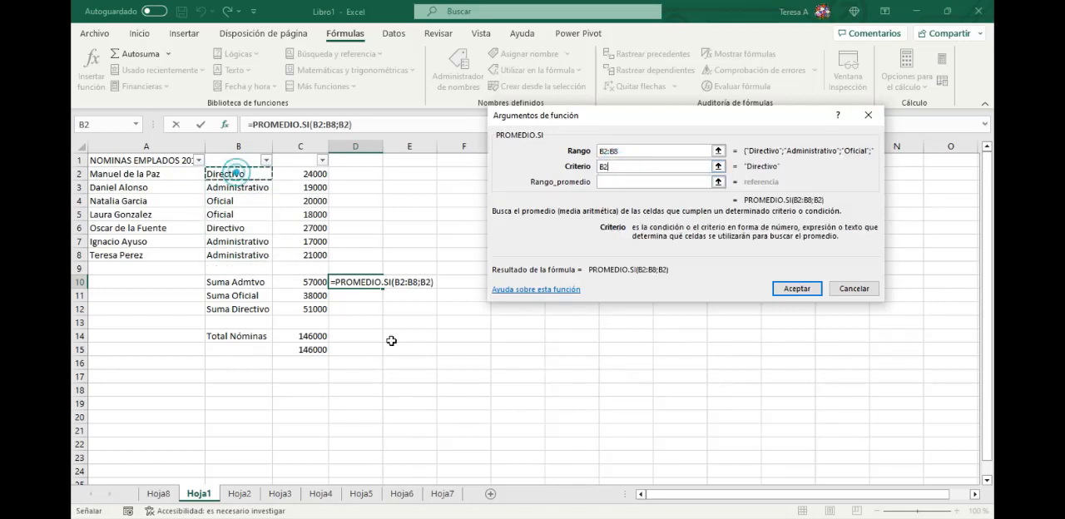
{"action": "left_click", "coordinate": [609, 182]}
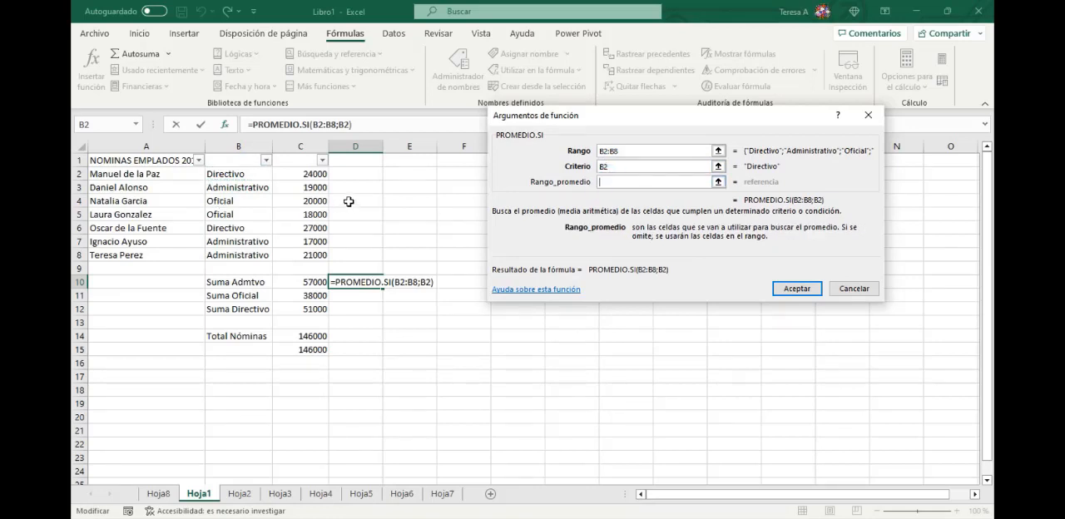
{"action": "left_click_drag", "start_coordinate": [315, 175], "coordinate": [317, 257]}
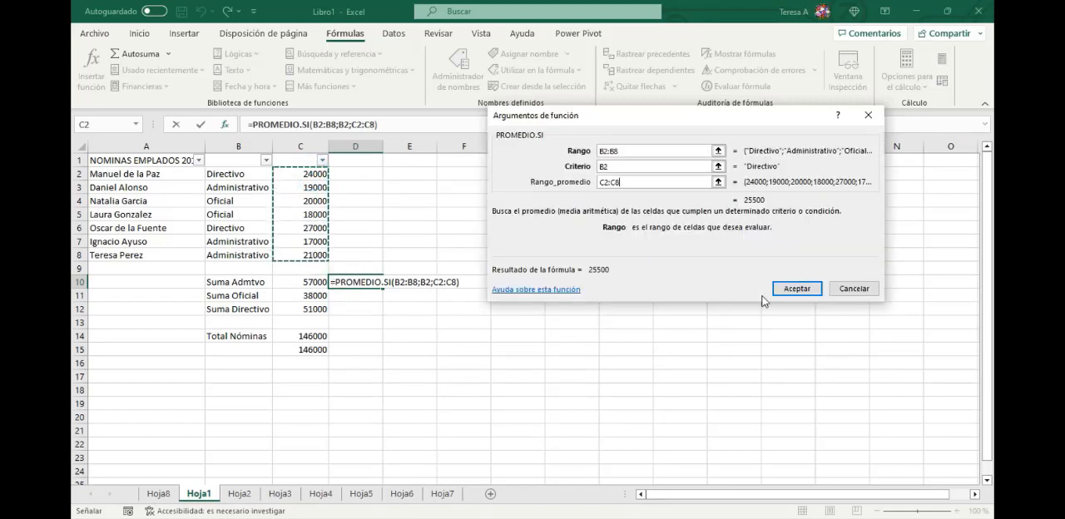
{"action": "left_click", "coordinate": [797, 287]}
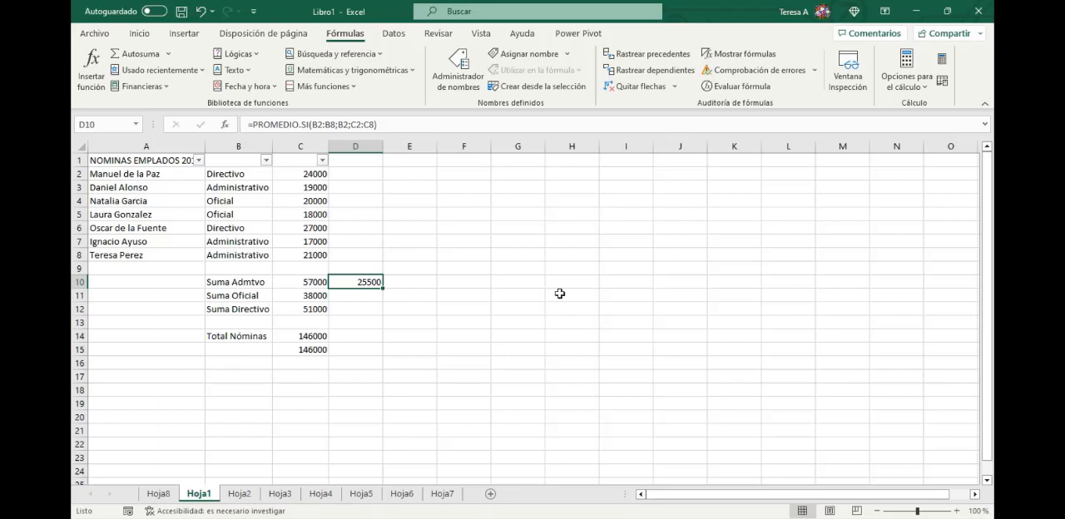
- Filter column B to Directivo and check the average of the visible salaries against D10
{"action": "left_click", "coordinate": [266, 159]}
{"action": "left_click", "coordinate": [130, 323]}
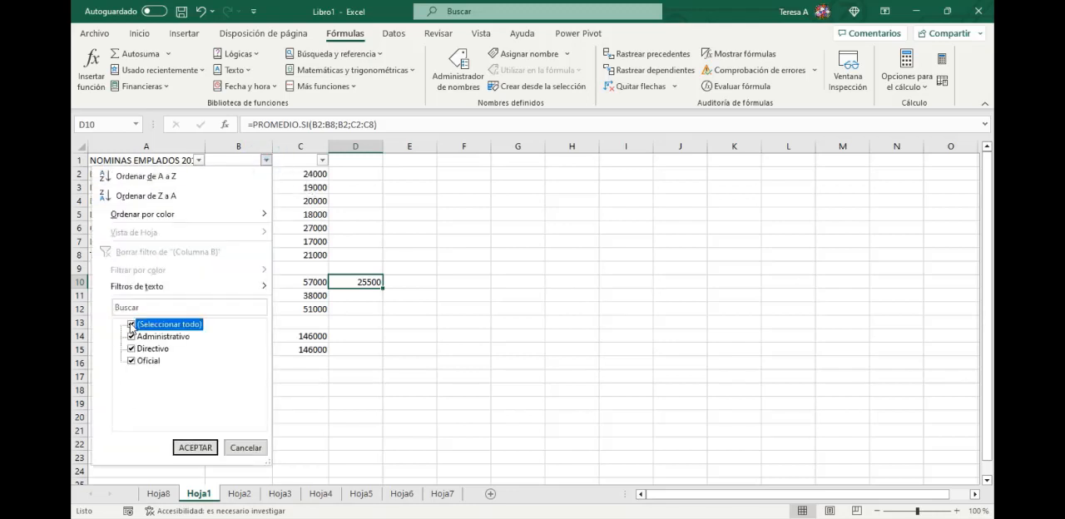
{"action": "left_click", "coordinate": [131, 350]}
{"action": "left_click", "coordinate": [200, 448]}
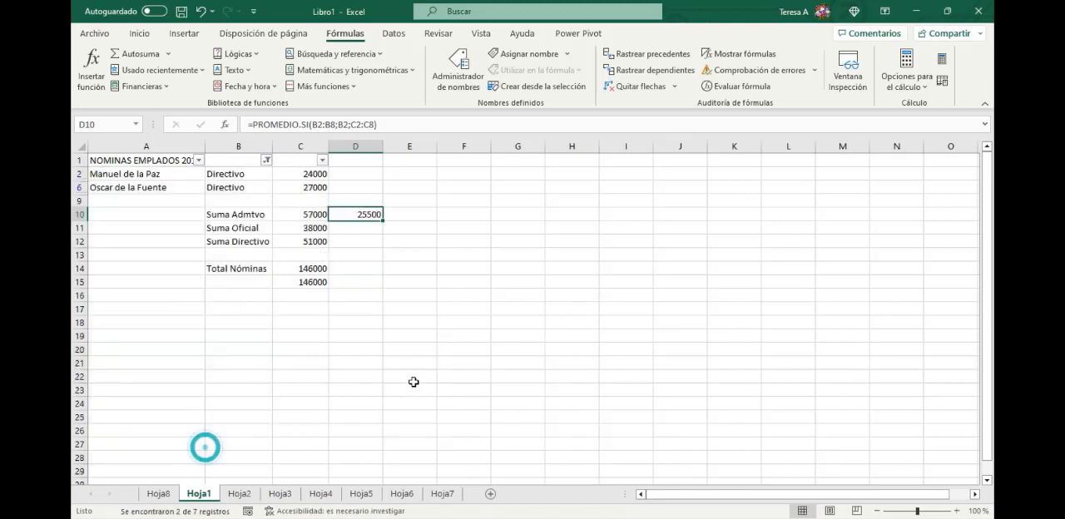
{"action": "left_click_drag", "start_coordinate": [312, 174], "coordinate": [312, 186]}
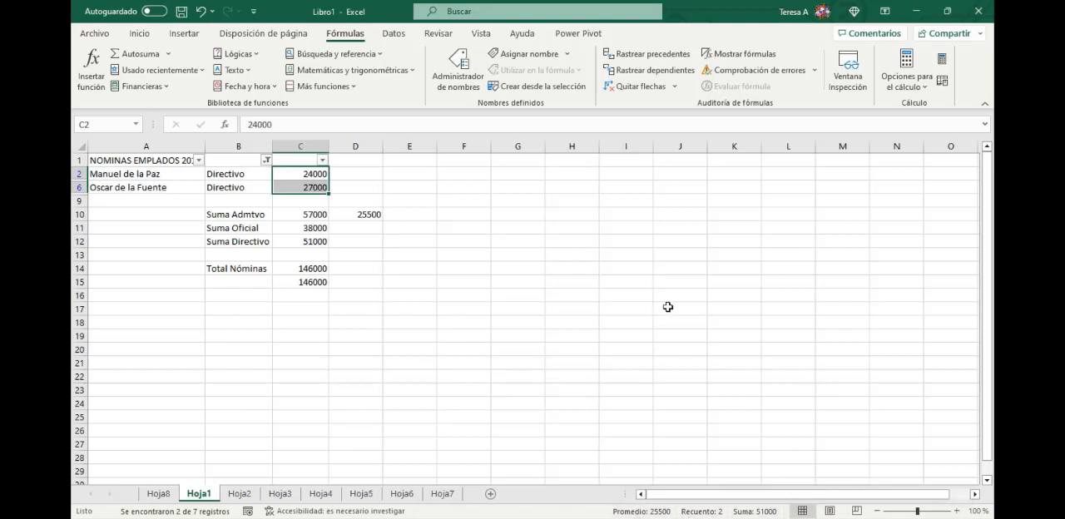
{"action": "left_click", "coordinate": [373, 225]}
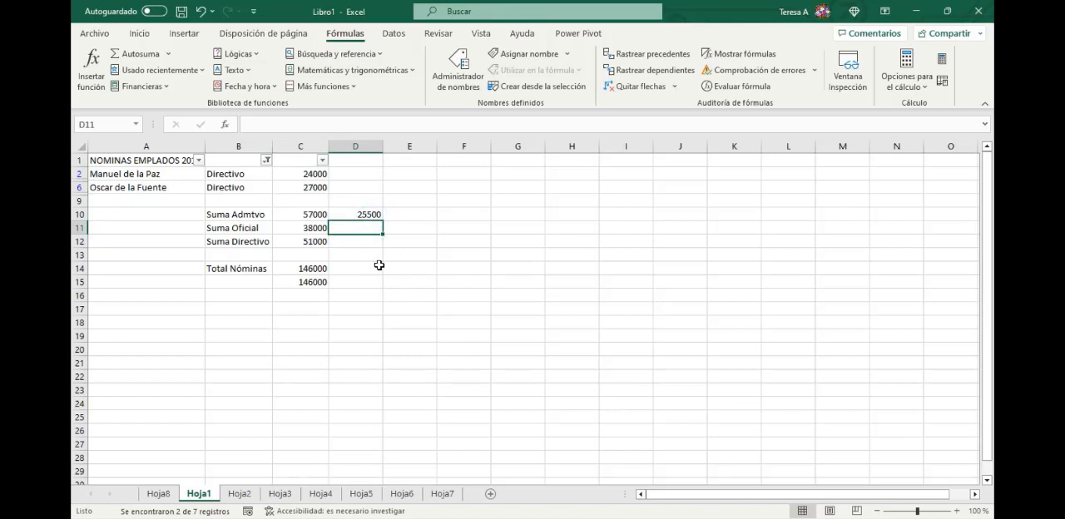
- Show all job categories in column B again and review the formula in D10
{"action": "left_click", "coordinate": [267, 160]}
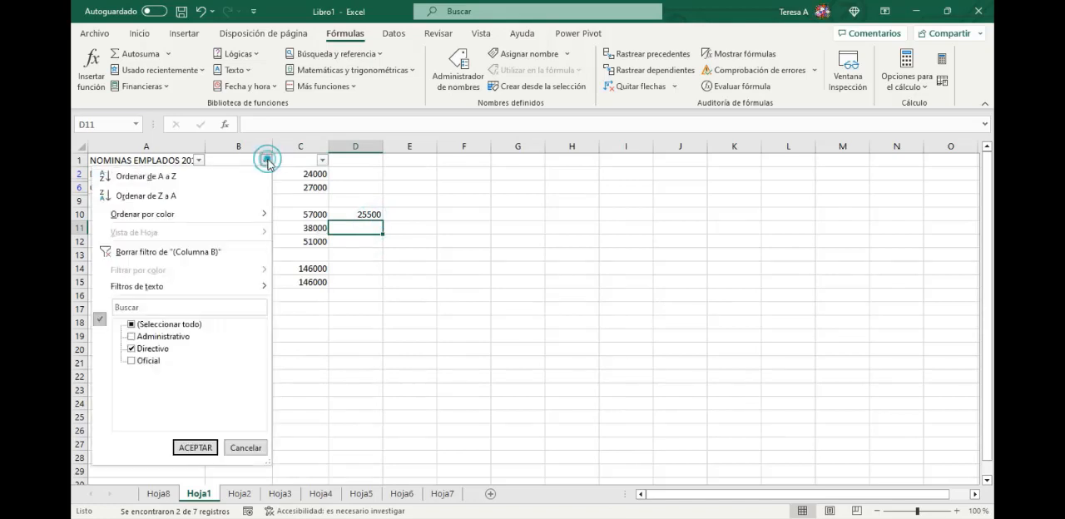
{"action": "left_click", "coordinate": [131, 325]}
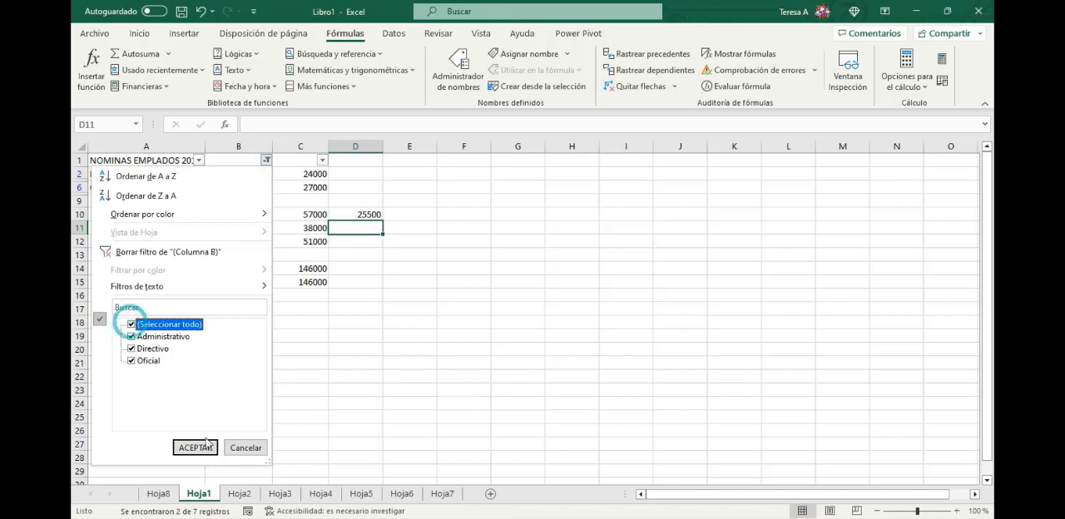
{"action": "left_click", "coordinate": [205, 447]}
{"action": "left_click", "coordinate": [363, 282]}
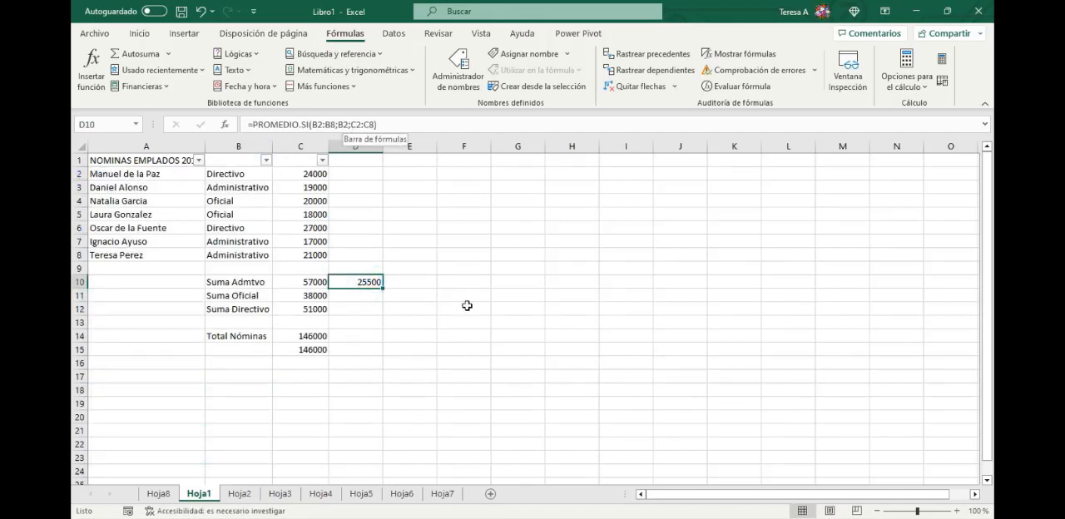
- Average the Oficial salaries in D11 with PROMEDIO.SI, using range B2:B8, criterion B5 and average range C2:C8
{"action": "left_click", "coordinate": [367, 297]}
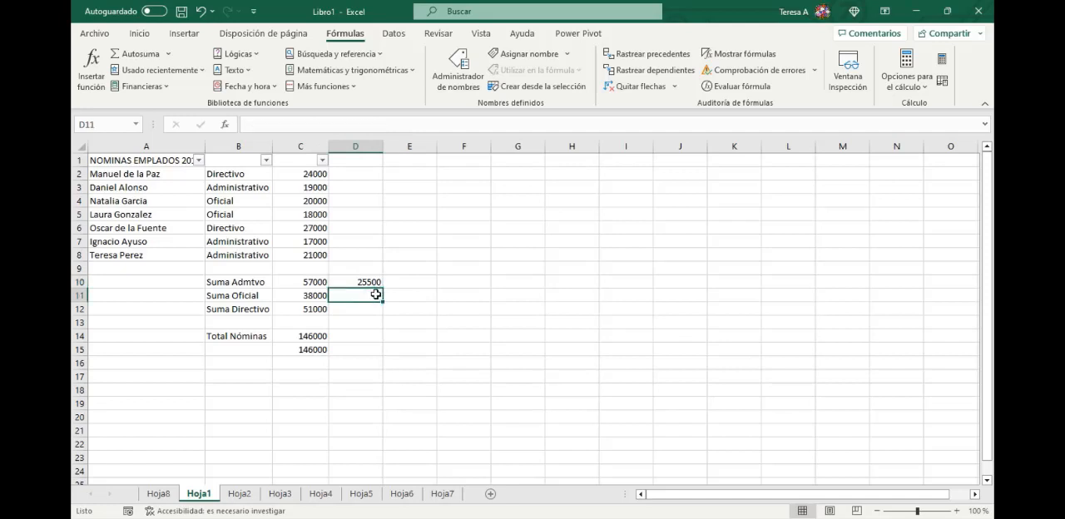
{"action": "type", "text": "=p"}
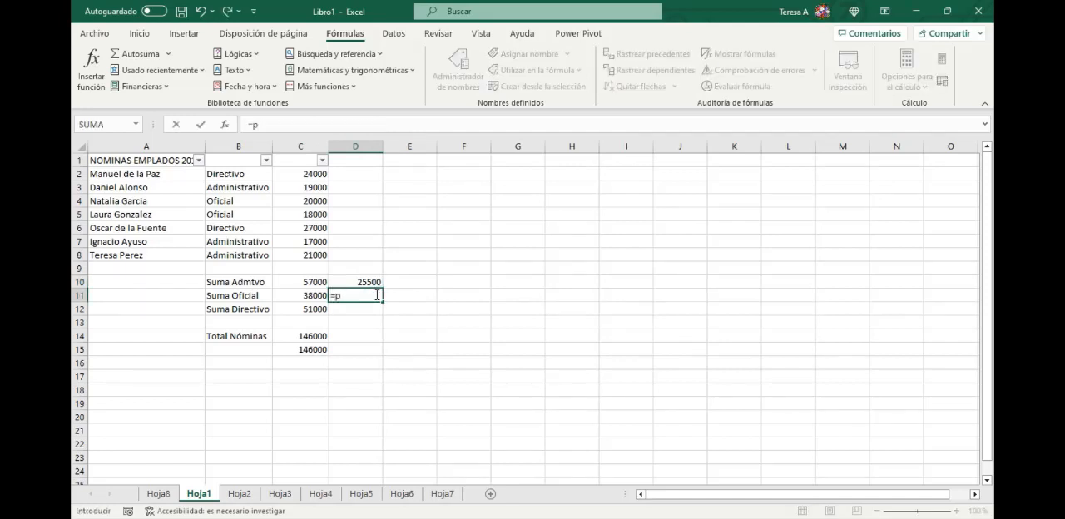
{"action": "type", "text": "romedio."}
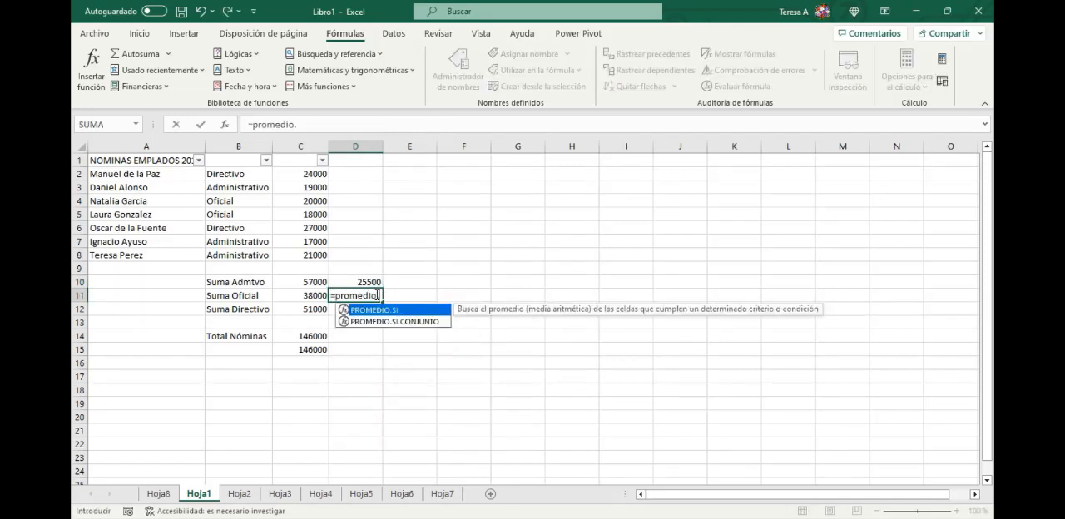
{"action": "type", "text": "si("}
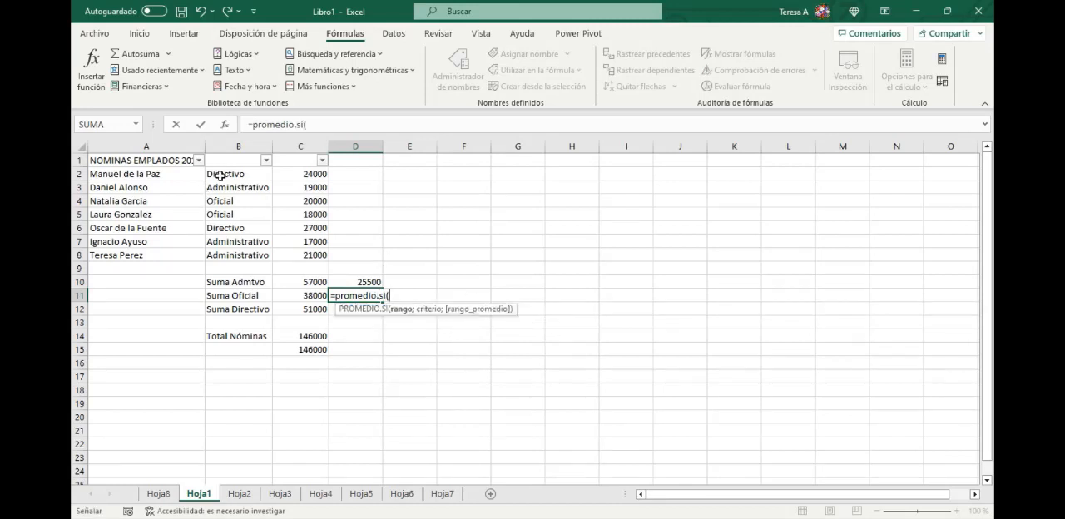
{"action": "left_click_drag", "start_coordinate": [218, 175], "coordinate": [290, 242]}
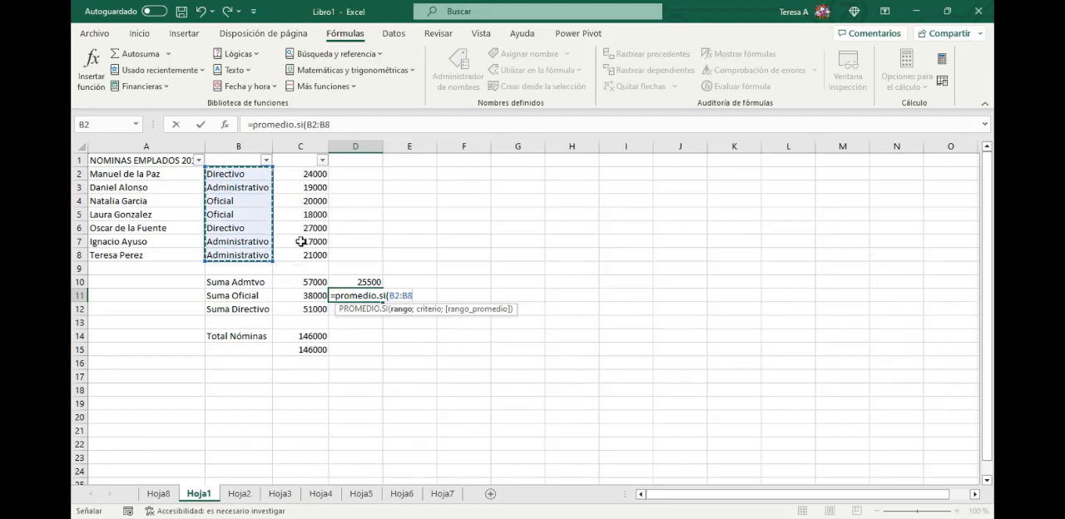
{"action": "type", "text": ";"}
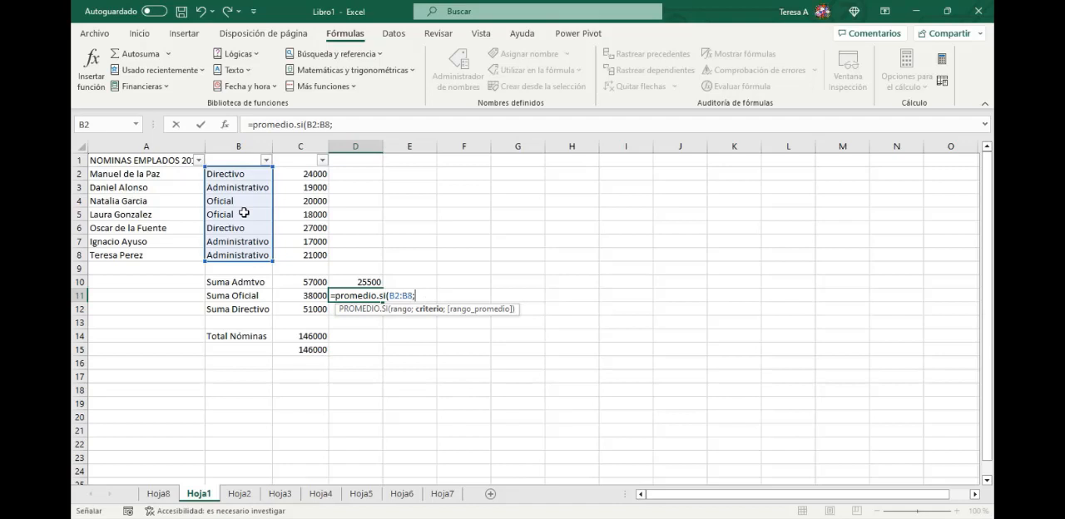
{"action": "left_click", "coordinate": [244, 213]}
{"action": "type", "text": ";"}
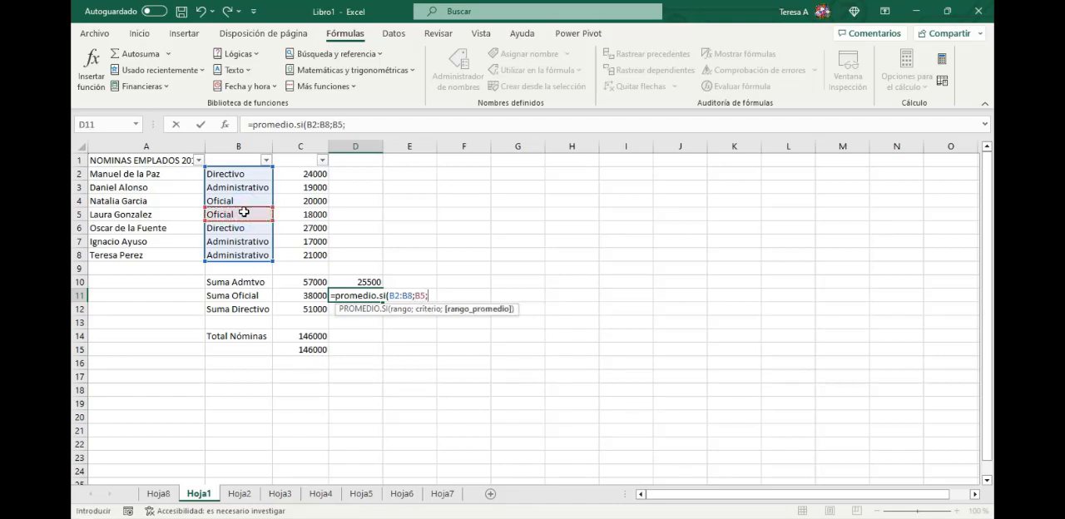
{"action": "left_click", "coordinate": [308, 172]}
{"action": "left_click_drag", "start_coordinate": [308, 173], "coordinate": [309, 255]}
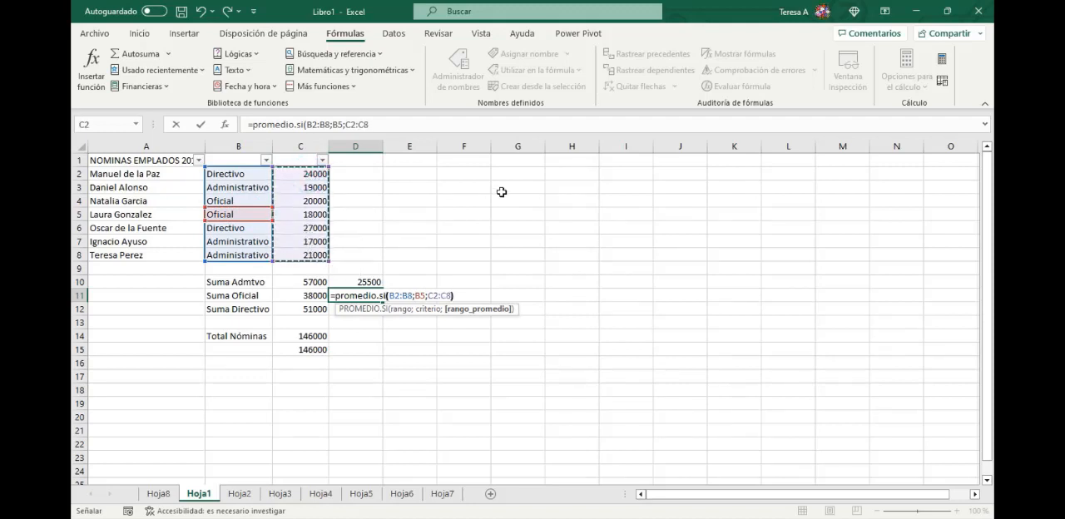
{"action": "type", "text": ")"}
{"action": "key", "text": "Return"}
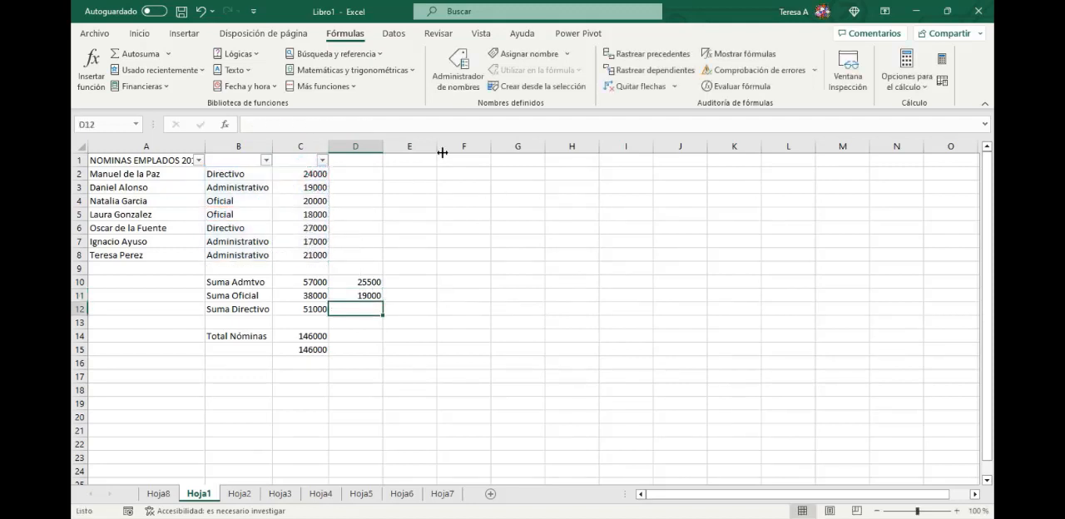
- Filter column B to Oficial and check the average of the visible salaries against D11
{"action": "left_click", "coordinate": [266, 160]}
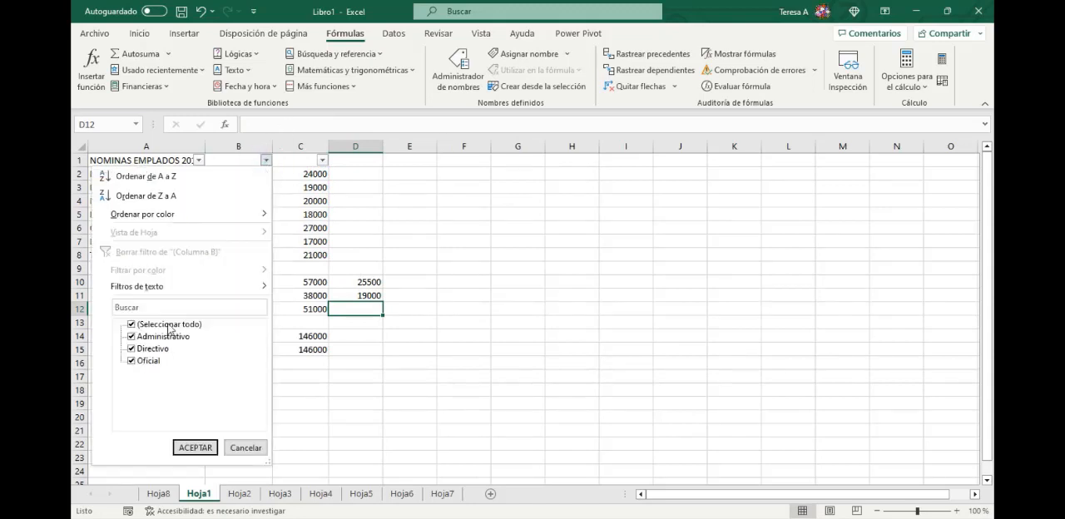
{"action": "left_click", "coordinate": [131, 324]}
{"action": "left_click", "coordinate": [130, 361]}
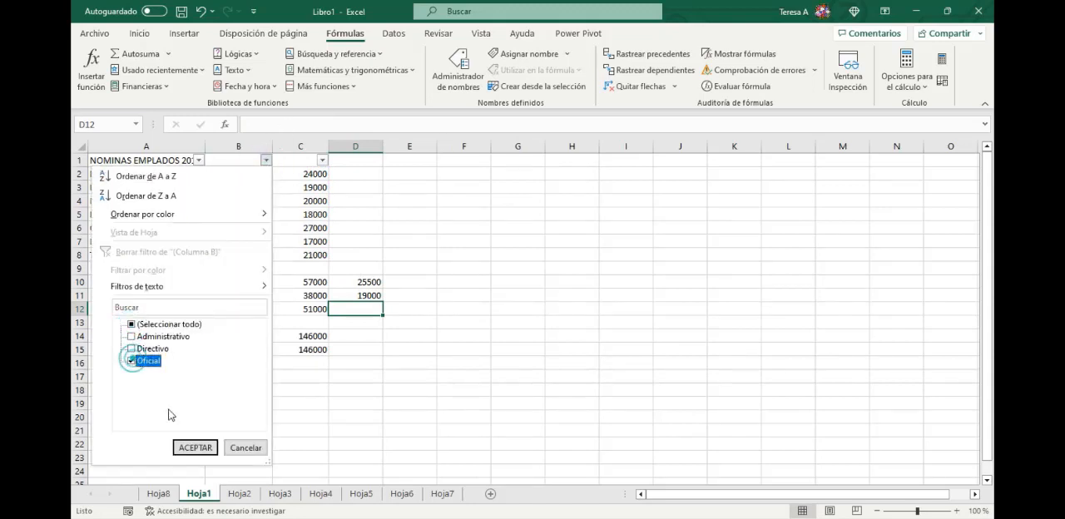
{"action": "left_click", "coordinate": [196, 448]}
{"action": "left_click_drag", "start_coordinate": [294, 175], "coordinate": [298, 180]}
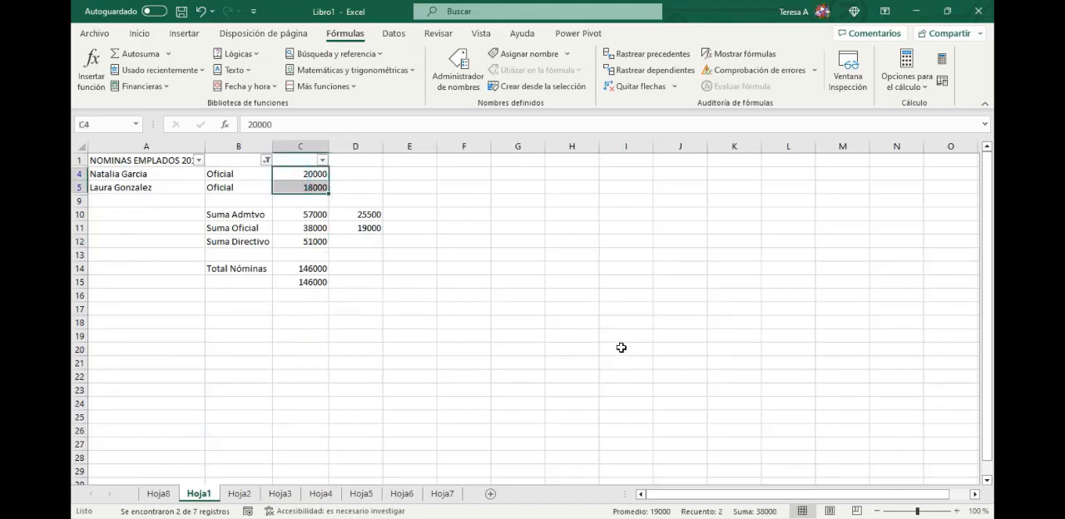
{"action": "left_click", "coordinate": [254, 175]}
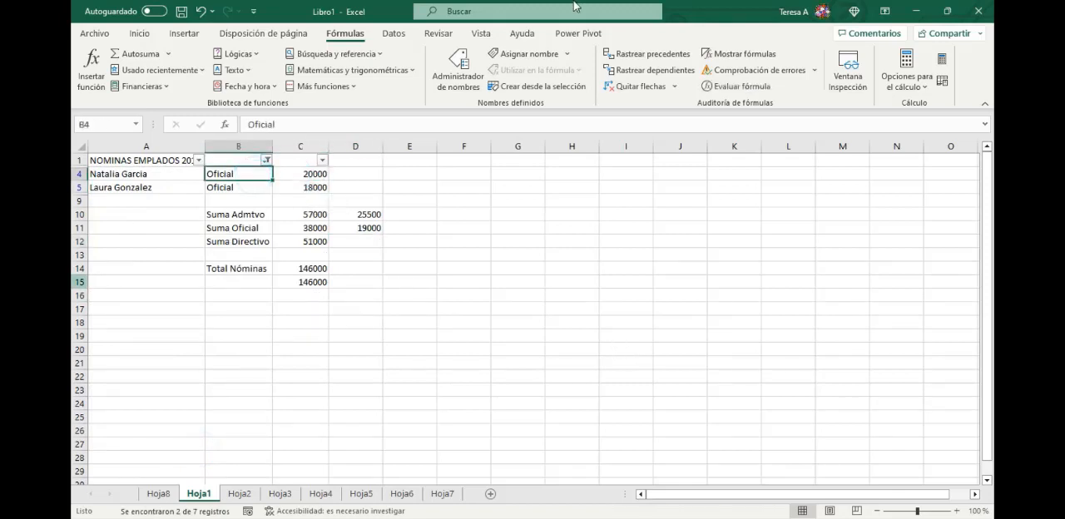